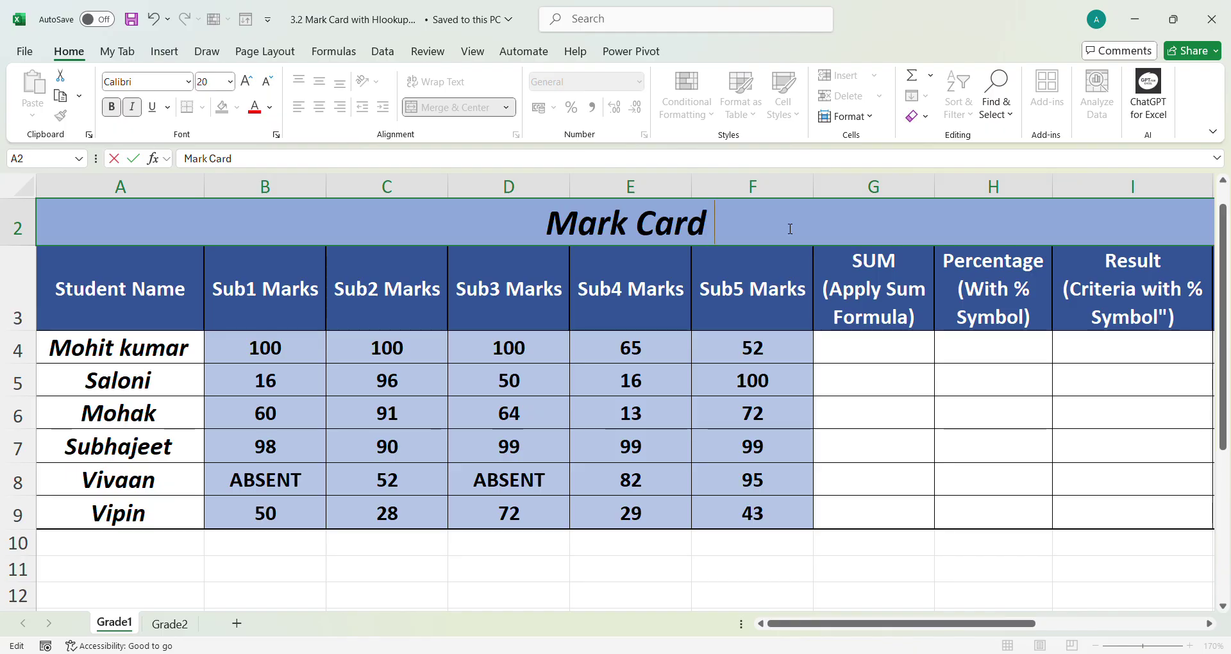
Append the word HLOOKUP to the Mark Card title in row 2.
{"action": "type", "text": "HLOOKUP"}
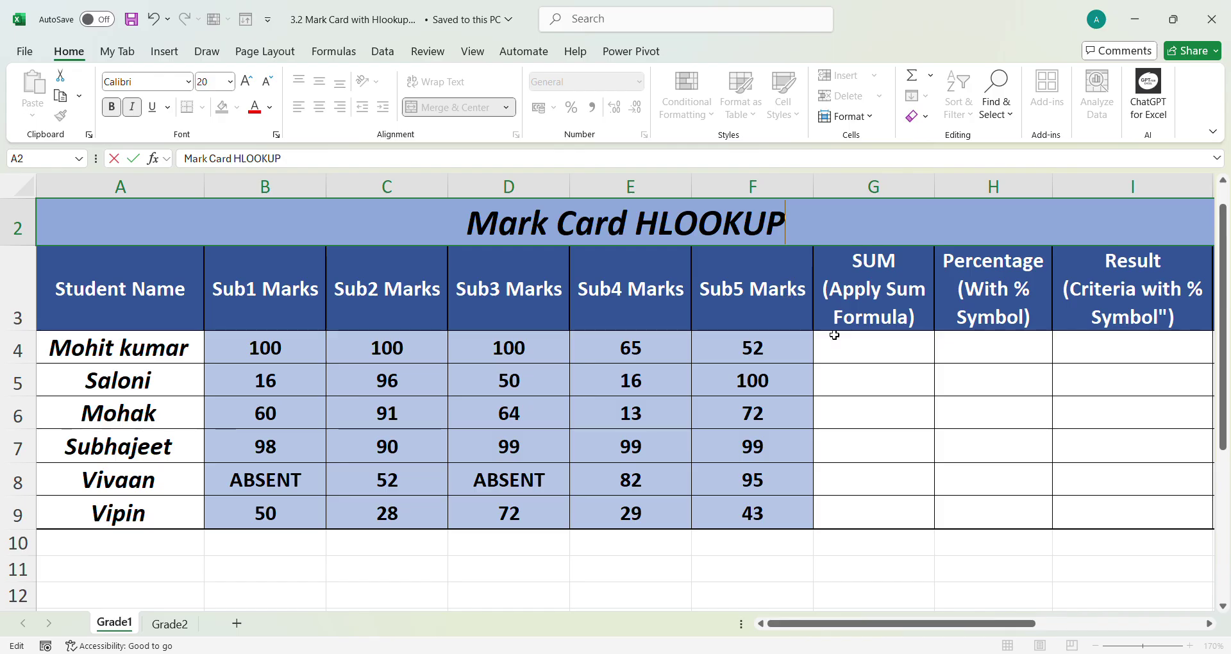
{"action": "left_click", "coordinate": [729, 567]}
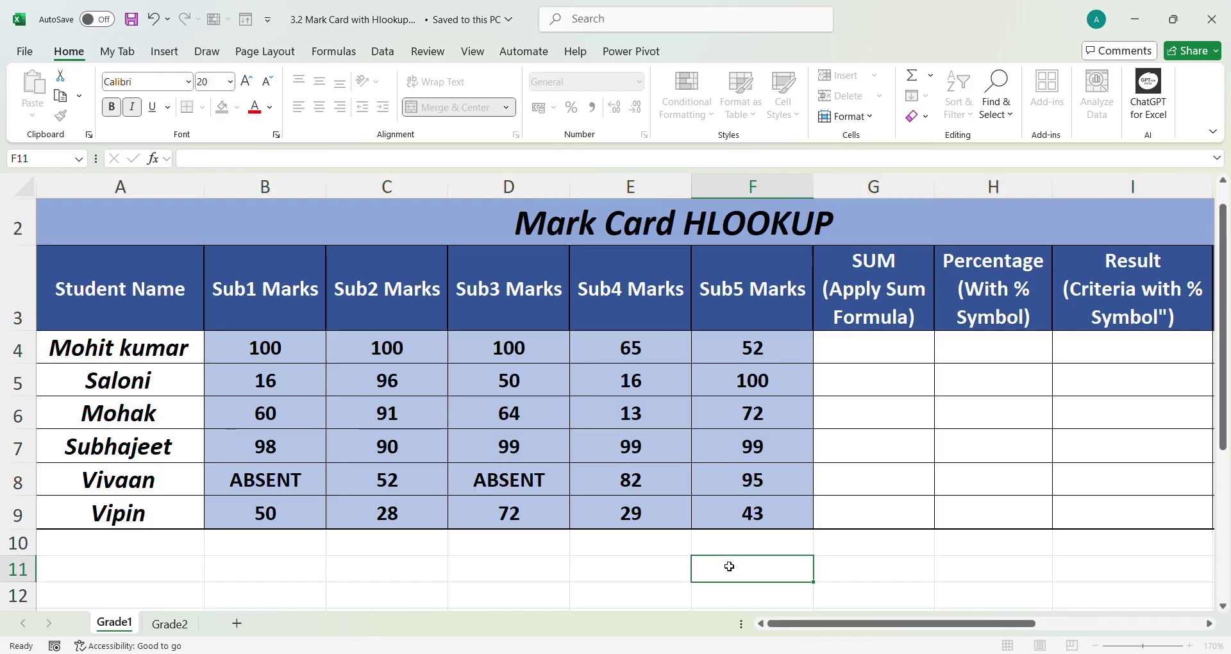
{"action": "scroll", "coordinate": [599, 549], "scroll_direction": "down", "scroll_amount": 2}
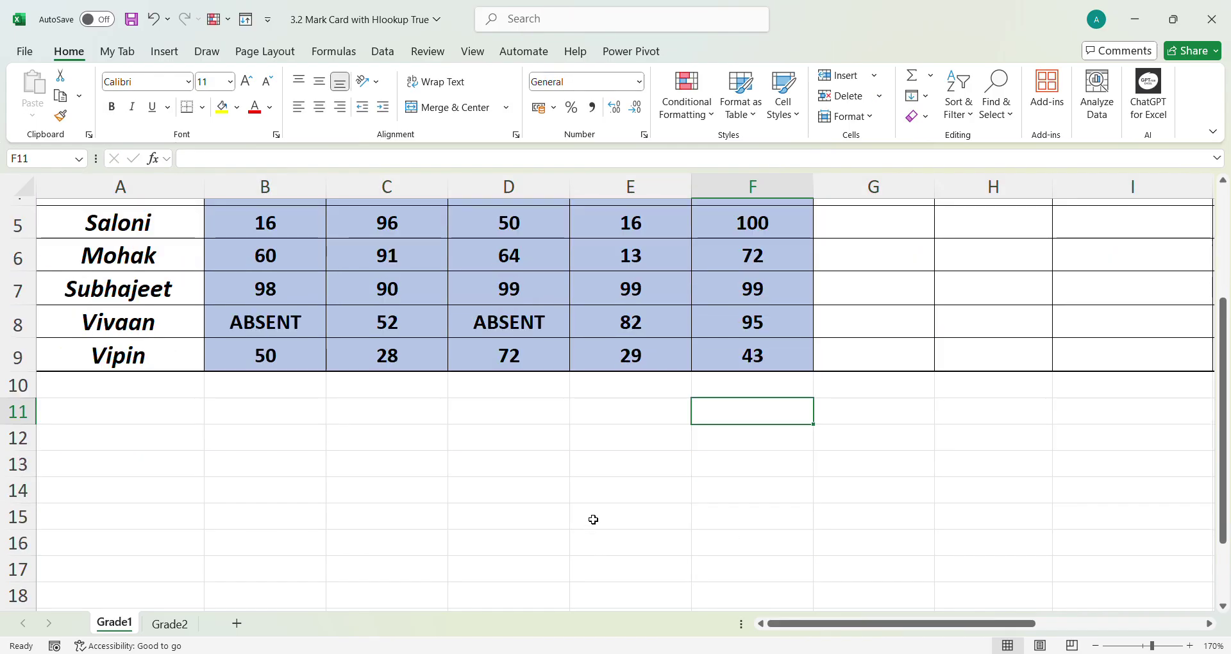
{"action": "left_click", "coordinate": [615, 439]}
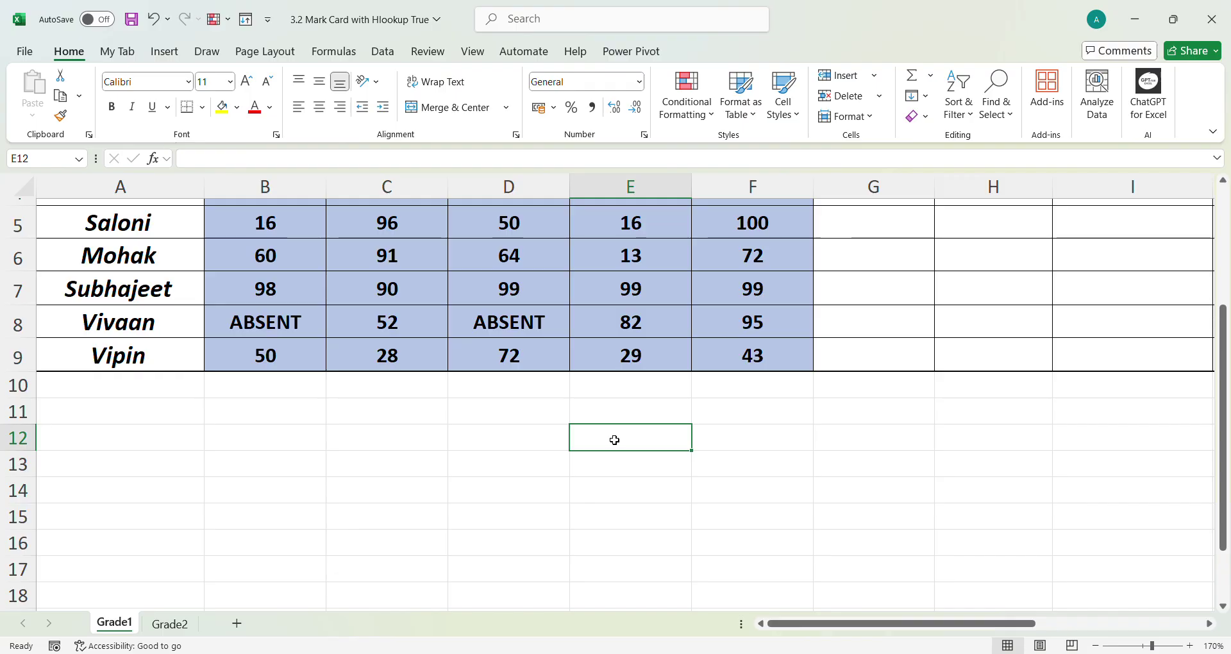
{"action": "type", "text": "=HL"}
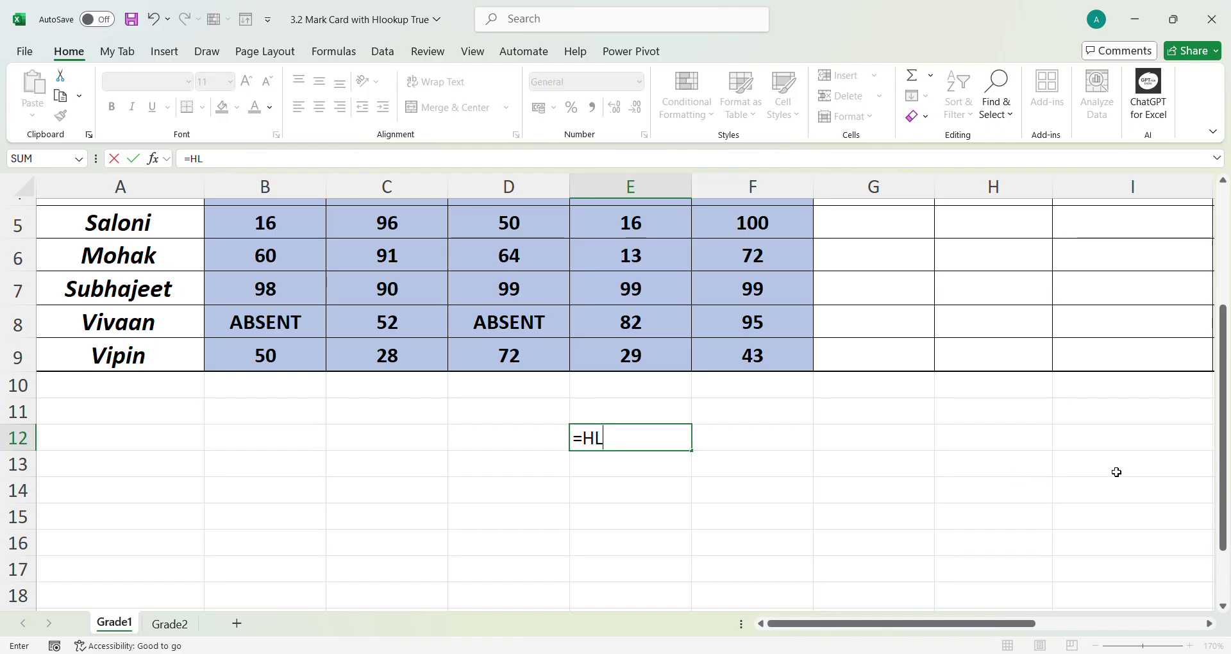
{"action": "key", "text": "Tab"}
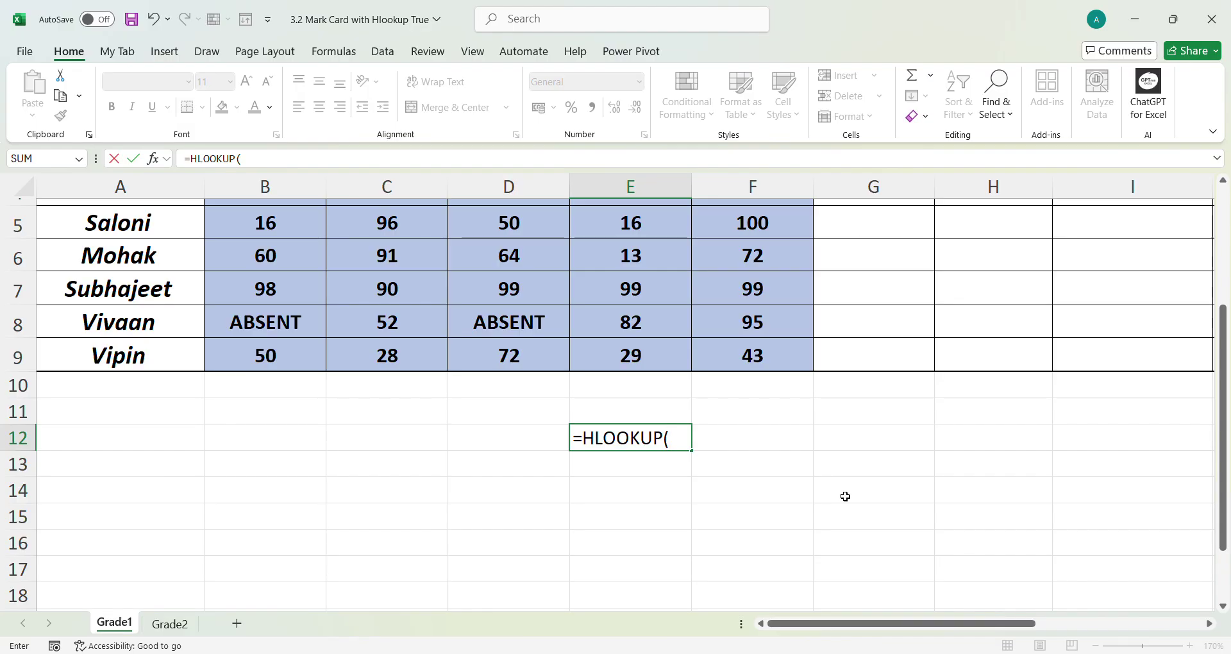
{"action": "key", "text": "BackSpace"}
{"action": "key", "text": "BackSpace"}
{"action": "key", "text": "BackSpace"}
{"action": "key", "text": "BackSpace"}
{"action": "key", "text": "BackSpace"}
{"action": "key", "text": "BackSpace"}
{"action": "key", "text": "BackSpace"}
{"action": "key", "text": "BackSpace"}
{"action": "key", "text": "BackSpace"}
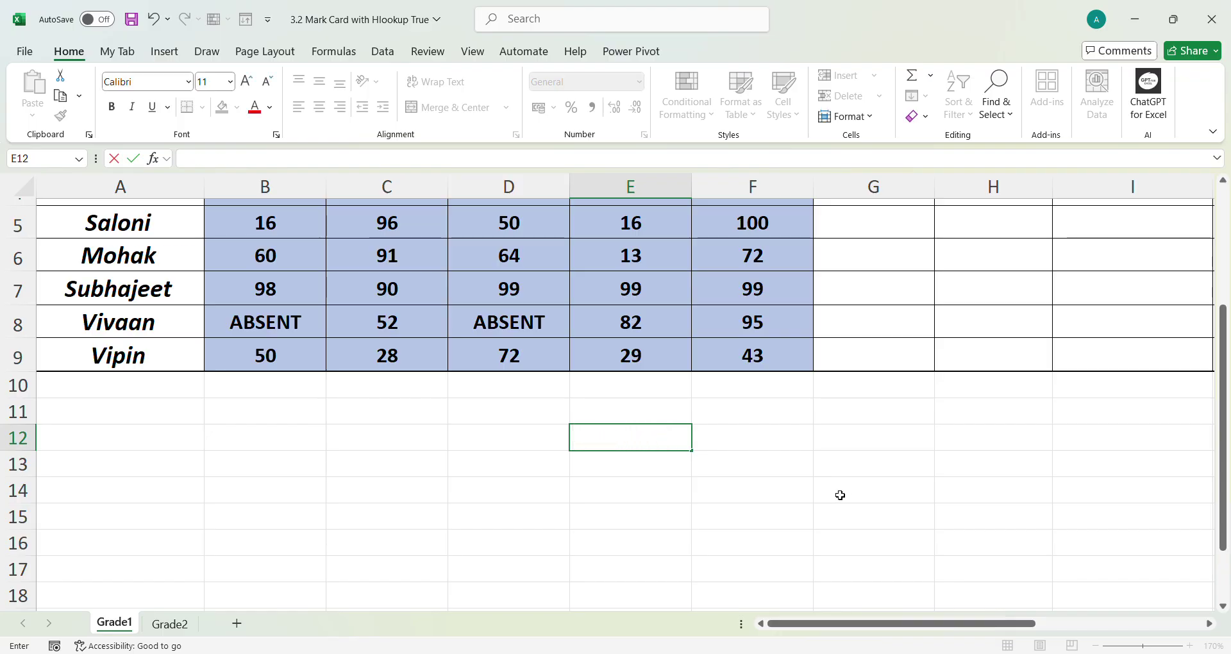
{"action": "left_click", "coordinate": [872, 587]}
Move the Marks and Grade lookup table up so it starts in cell L4, and slightly widen column L.
{"action": "scroll", "coordinate": [779, 512], "scroll_direction": "up", "scroll_amount": 1}
{"action": "scroll", "coordinate": [779, 512], "scroll_direction": "up", "scroll_amount": 1}
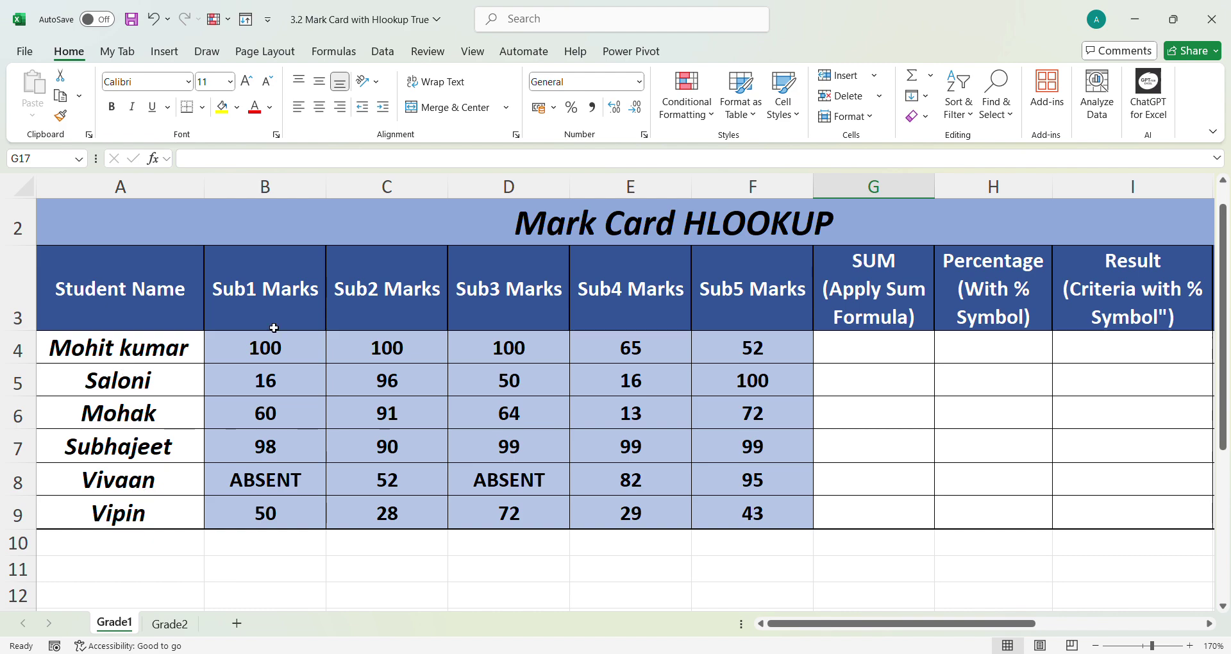
{"action": "left_click_drag", "start_coordinate": [885, 624], "coordinate": [964, 606]}
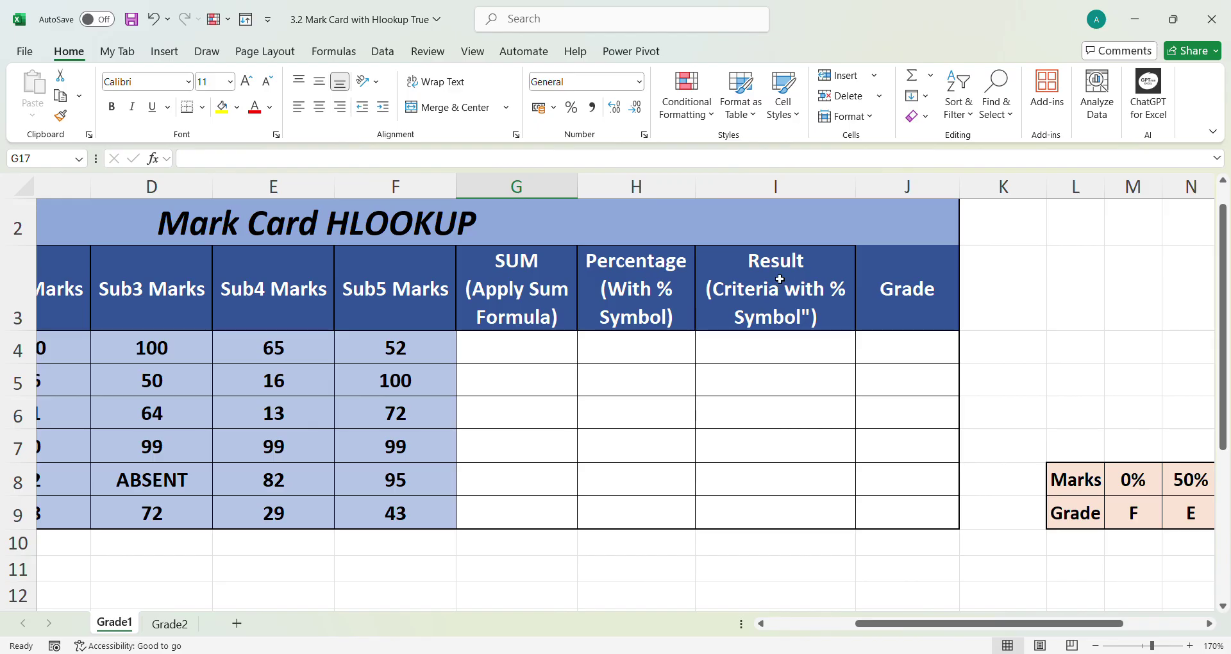
{"action": "left_click_drag", "start_coordinate": [924, 629], "coordinate": [997, 623]}
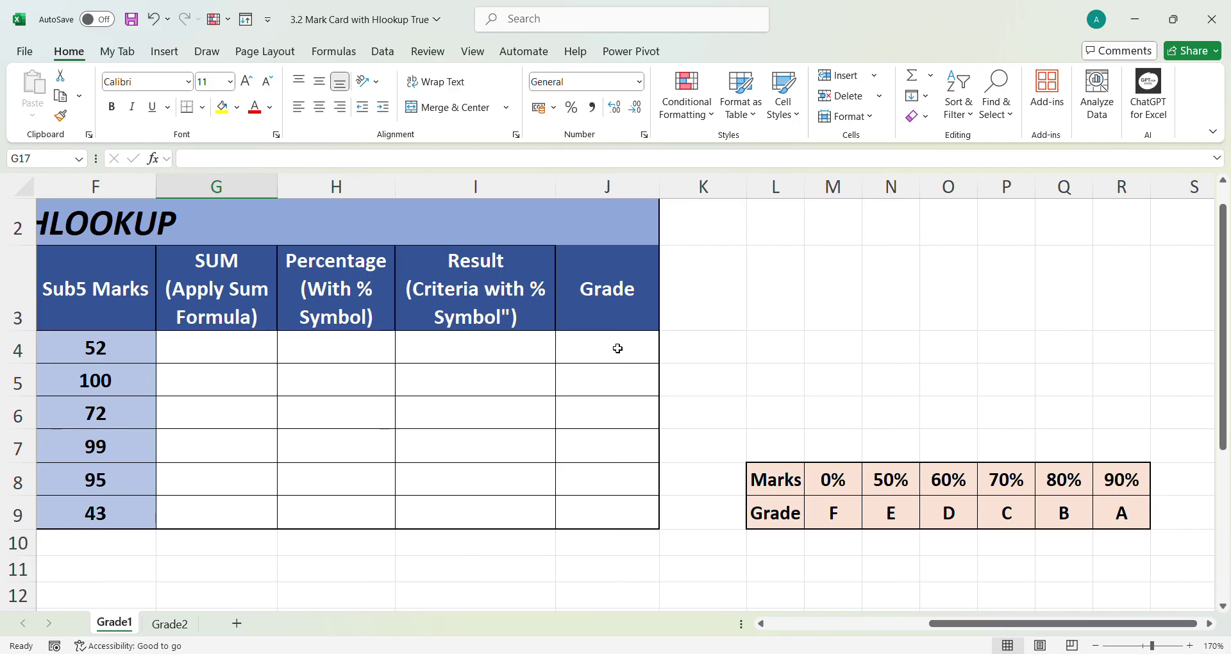
{"action": "left_click_drag", "start_coordinate": [776, 470], "coordinate": [1129, 509]}
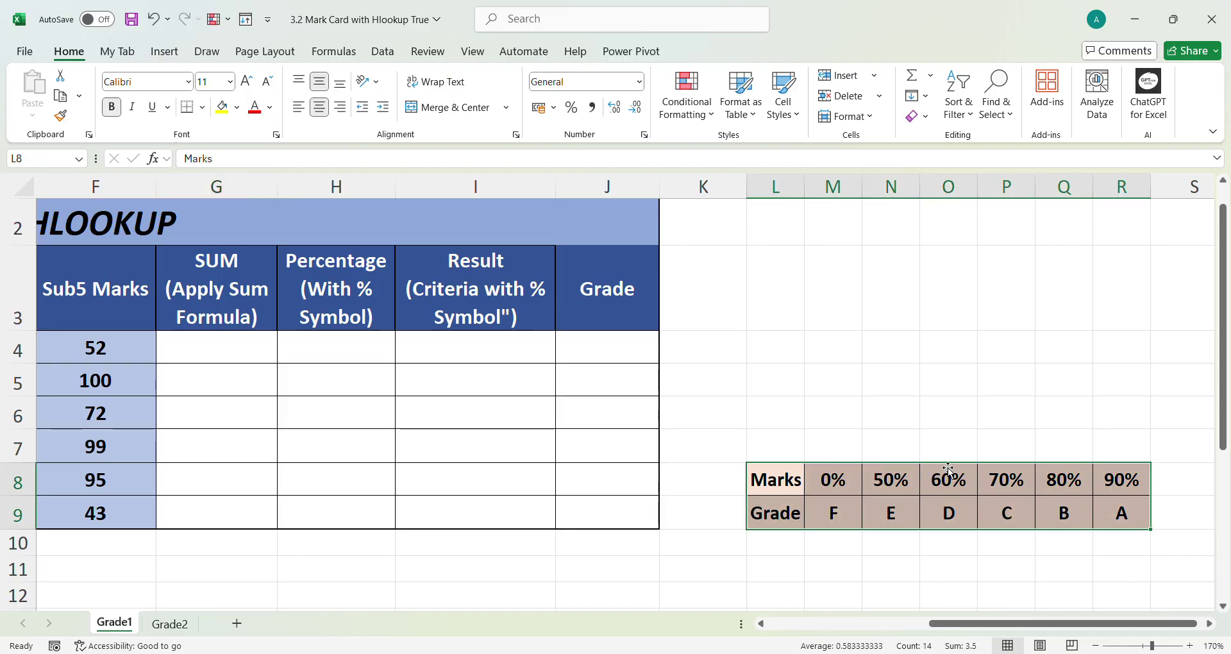
{"action": "left_click_drag", "start_coordinate": [948, 471], "coordinate": [876, 374]}
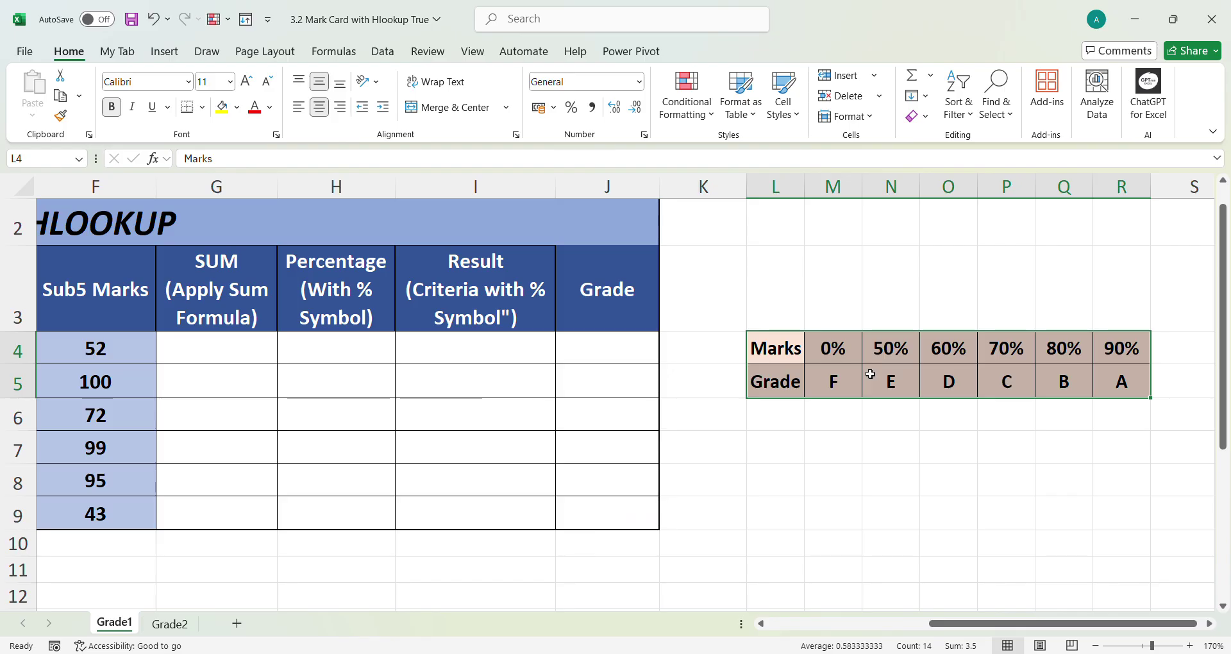
{"action": "left_click_drag", "start_coordinate": [809, 187], "coordinate": [811, 187]}
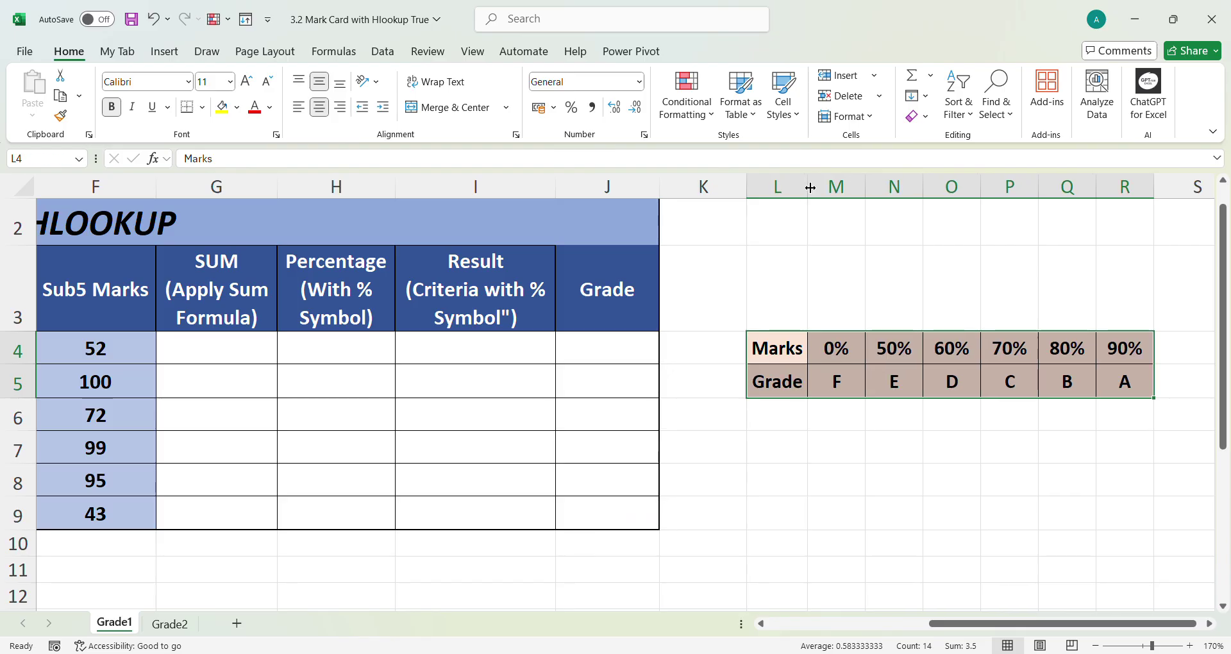
Examine the lookup table's Marks row and Grade row, including how the percentages line up with the grades.
{"action": "left_click", "coordinate": [786, 353]}
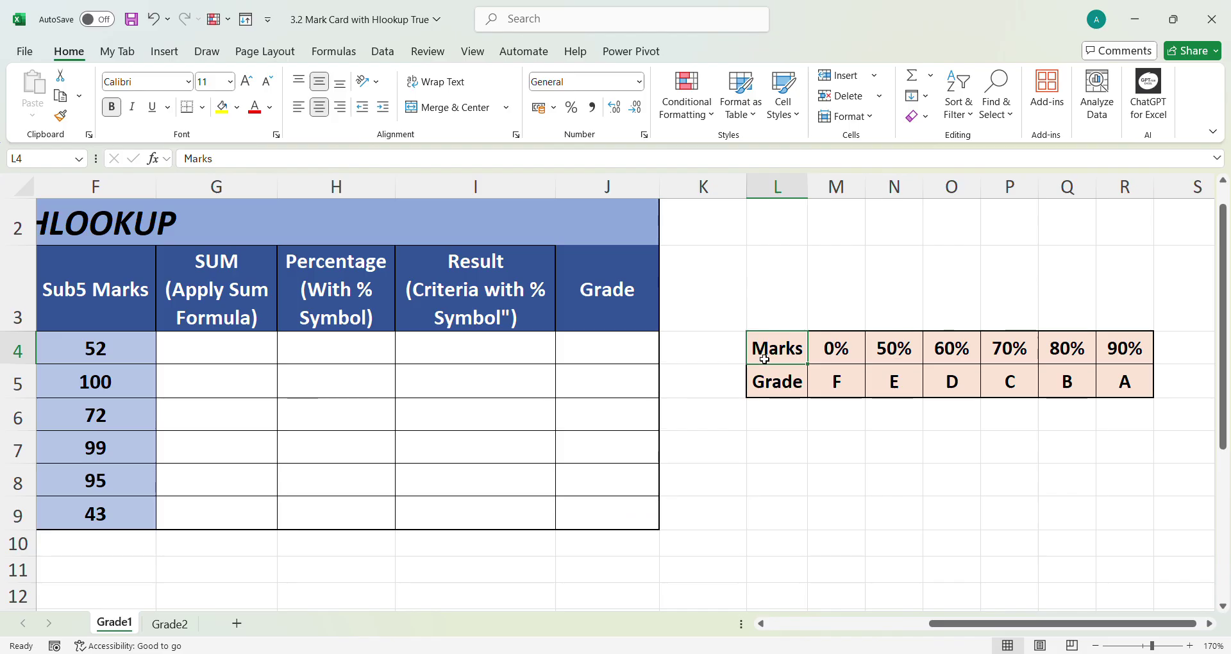
{"action": "left_click", "coordinate": [768, 389]}
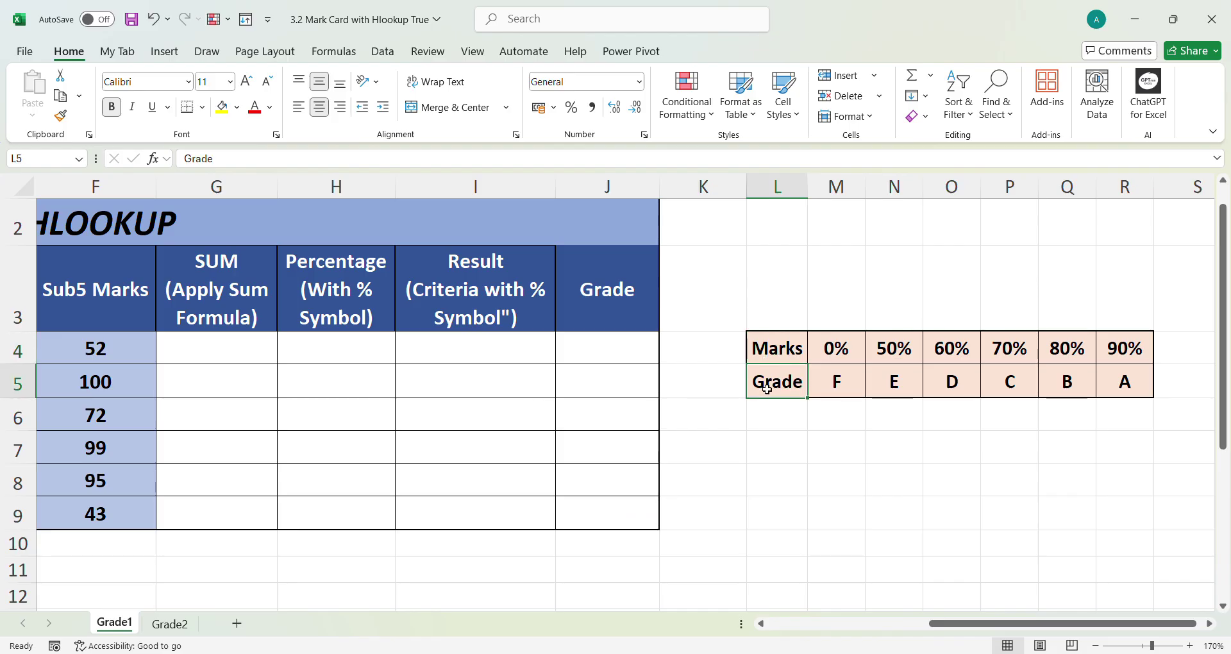
{"action": "left_click", "coordinate": [896, 352]}
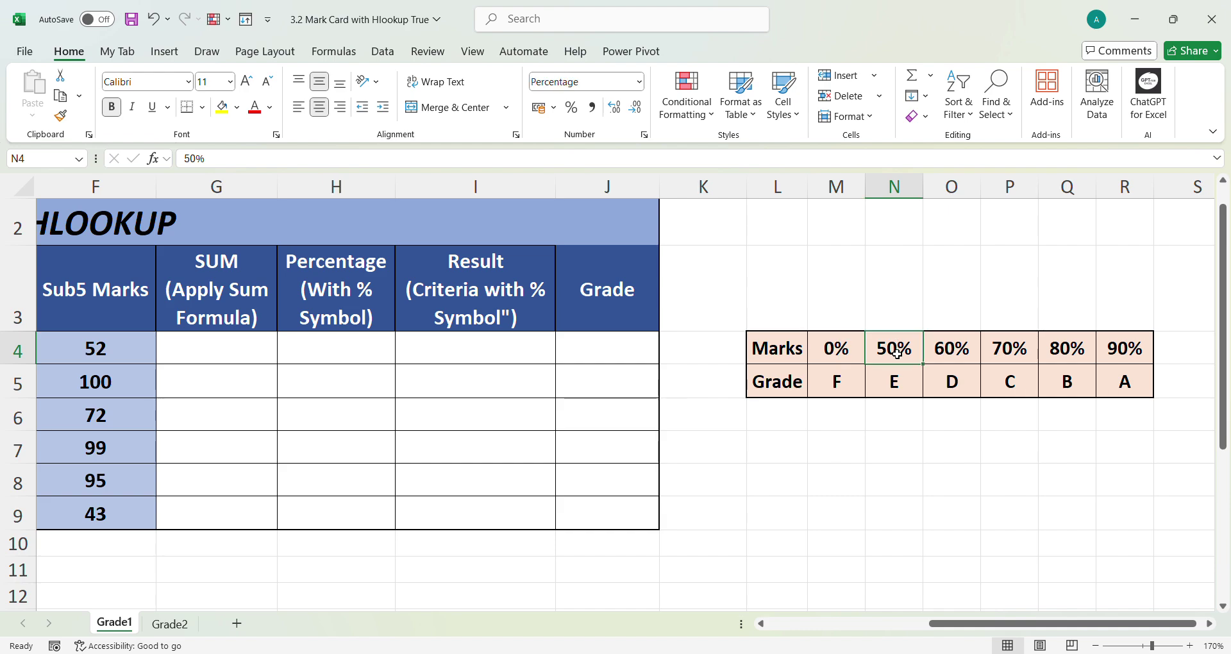
{"action": "left_click", "coordinate": [910, 191]}
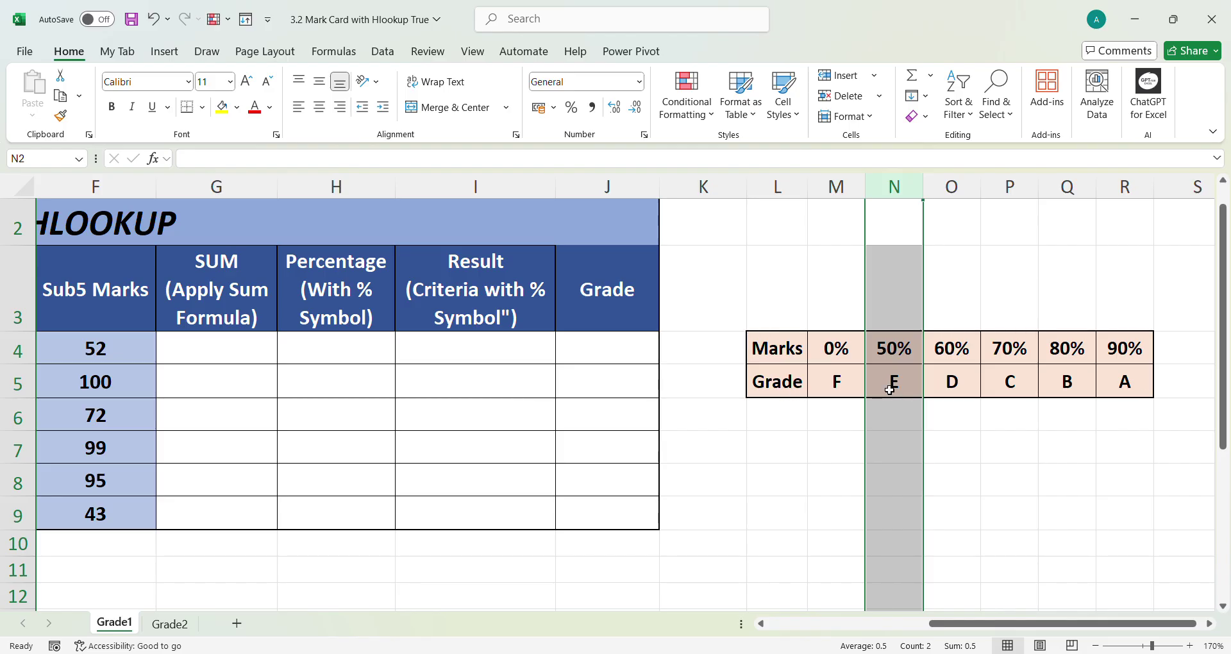
{"action": "left_click_drag", "start_coordinate": [728, 385], "coordinate": [1127, 381]}
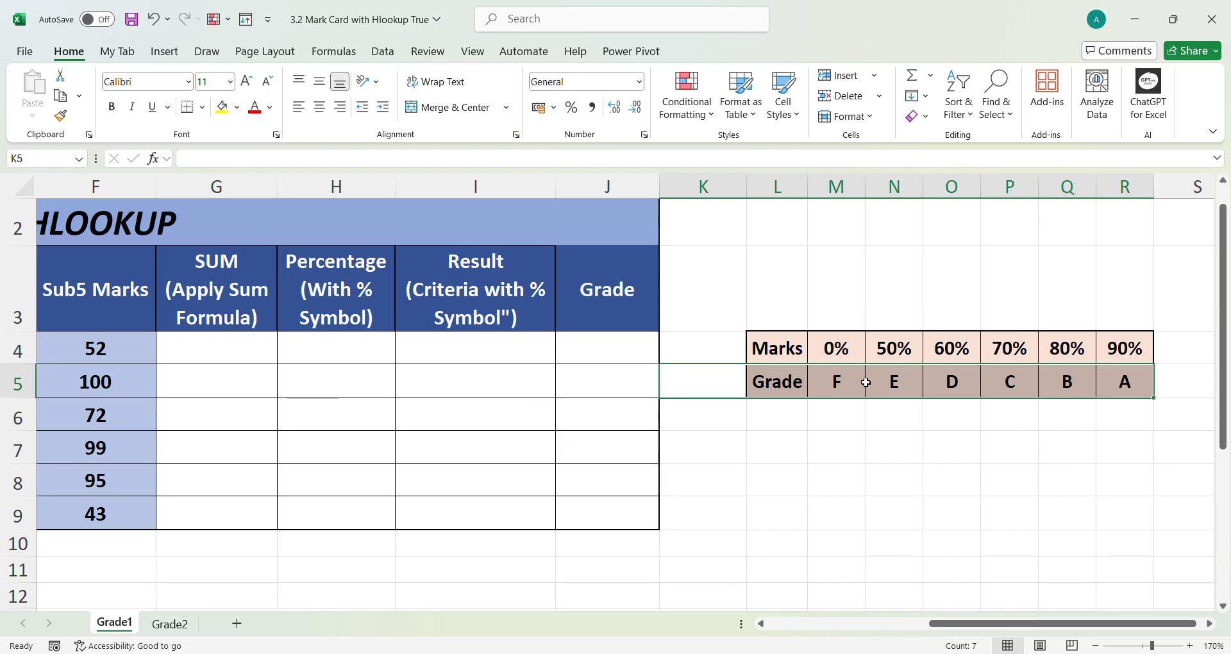
{"action": "left_click", "coordinate": [951, 414]}
{"action": "left_click", "coordinate": [902, 380]}
{"action": "left_click", "coordinate": [956, 383]}
{"action": "left_click", "coordinate": [1009, 383]}
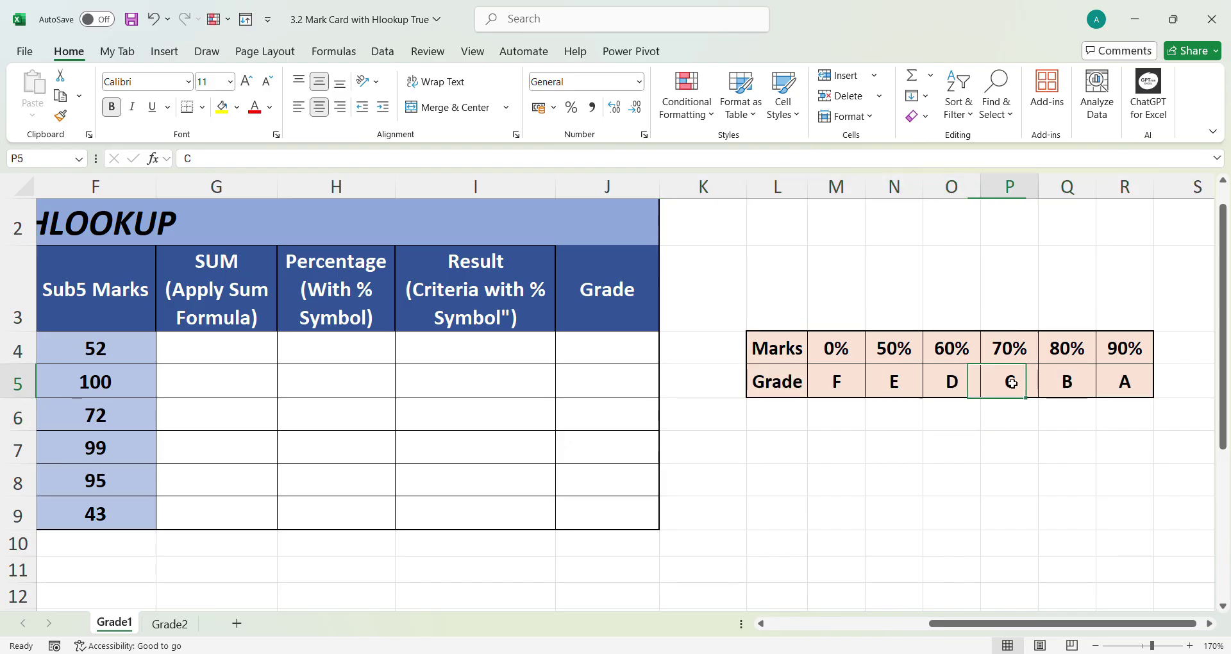
{"action": "left_click", "coordinate": [1071, 383]}
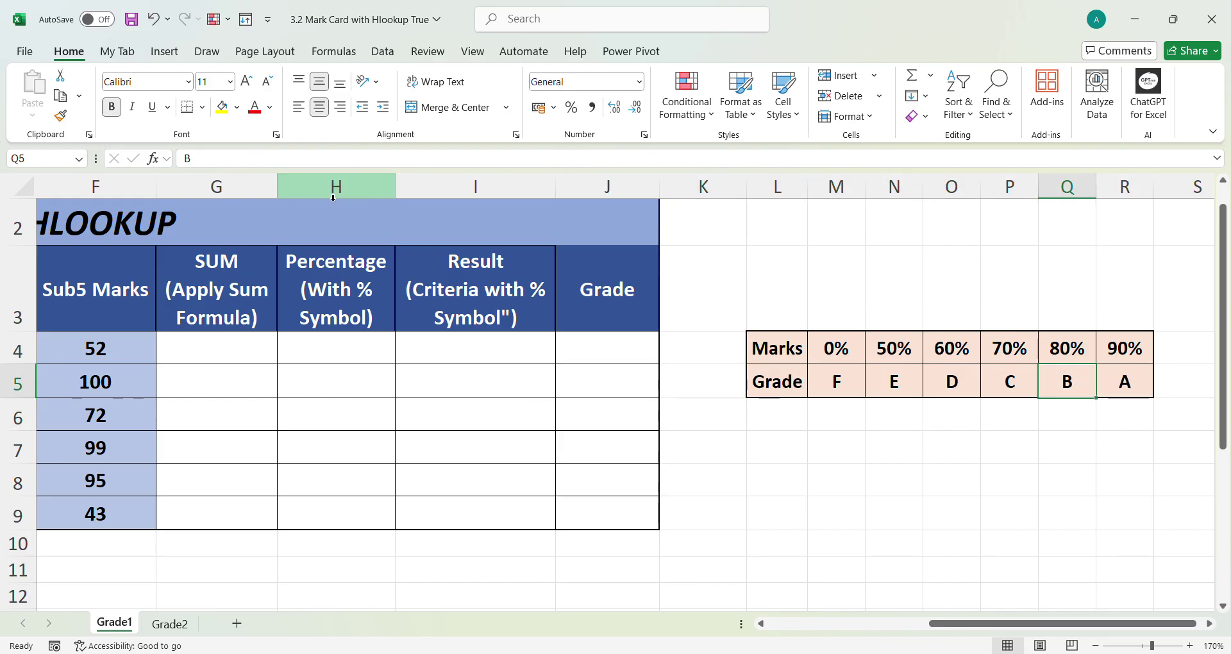
Number the lookup table's rows 1 to 2 and columns 1 to 7 in red ink.
{"action": "left_click", "coordinate": [206, 51]}
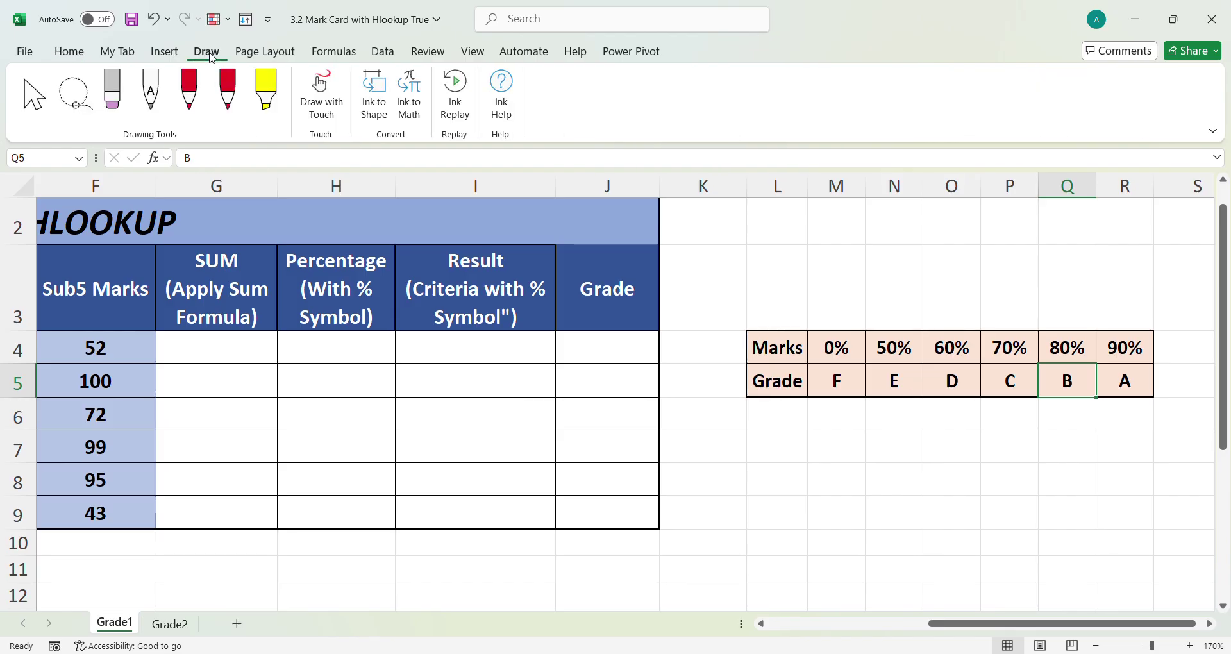
{"action": "left_click", "coordinate": [191, 92]}
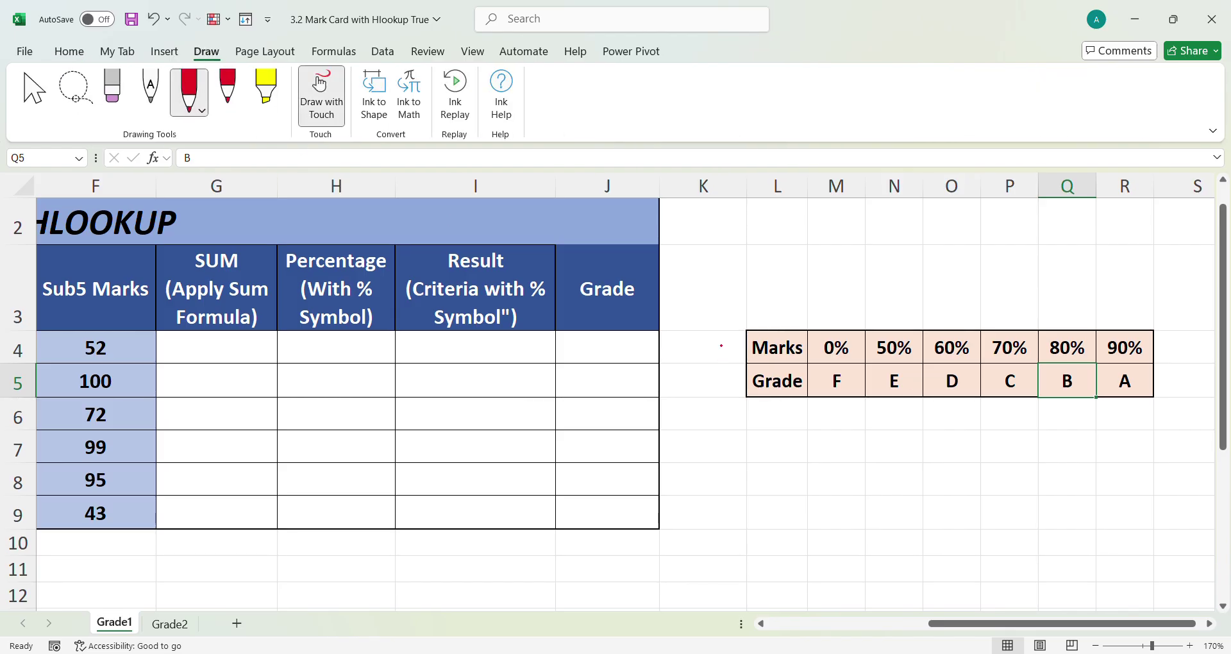
{"action": "left_click_drag", "start_coordinate": [717, 385], "coordinate": [745, 396]}
{"action": "mouse_move", "coordinate": [778, 303]}
{"action": "left_mouse_down"}
{"action": "mouse_move", "coordinate": [776, 319]}
{"action": "mouse_move", "coordinate": [900, 300]}
{"action": "mouse_move", "coordinate": [897, 319]}
{"action": "mouse_move", "coordinate": [957, 305]}
{"action": "mouse_move", "coordinate": [959, 319]}
{"action": "left_mouse_up"}
{"action": "left_click", "coordinate": [859, 304]}
{"action": "left_click", "coordinate": [948, 298]}
{"action": "mouse_move", "coordinate": [1024, 296]}
{"action": "left_mouse_down"}
{"action": "mouse_move", "coordinate": [1020, 319]}
{"action": "mouse_move", "coordinate": [1132, 307]}
{"action": "left_mouse_up"}
{"action": "left_click", "coordinate": [1141, 305]}
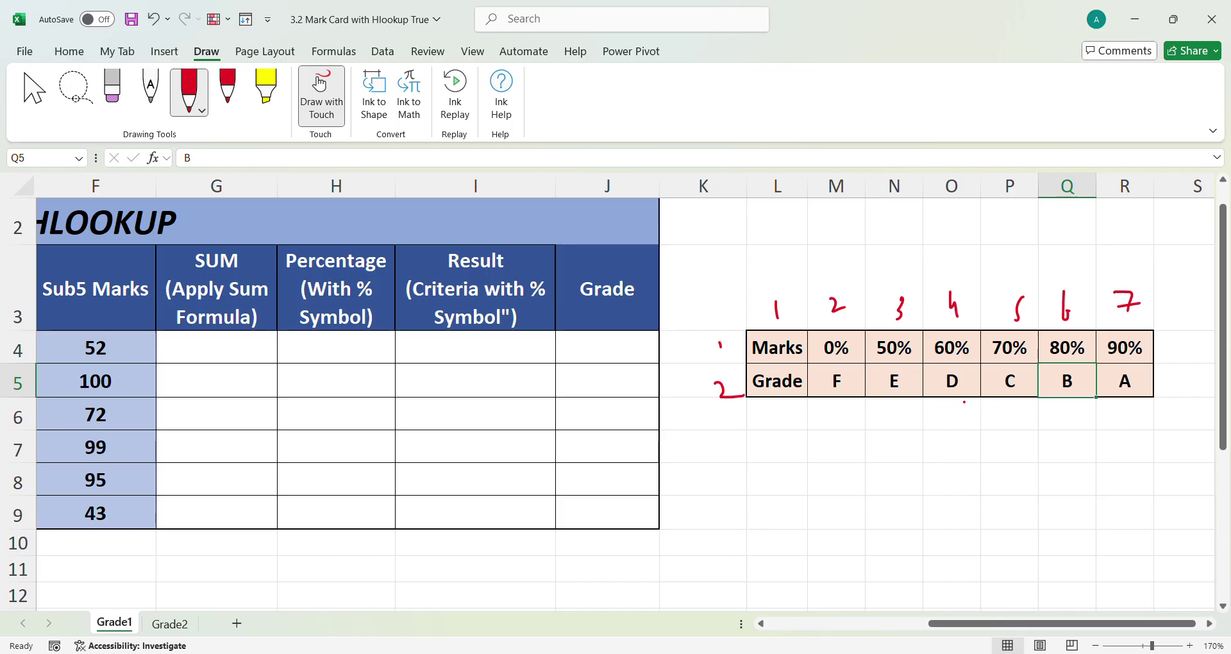
Mark grade D in the lookup table with red ink, drawing lines along row 2 and column 4 that meet there.
{"action": "mouse_move", "coordinate": [961, 401]}
{"action": "left_mouse_down"}
{"action": "mouse_move", "coordinate": [962, 423]}
{"action": "mouse_move", "coordinate": [991, 420]}
{"action": "mouse_move", "coordinate": [998, 402]}
{"action": "left_mouse_up"}
{"action": "left_click_drag", "start_coordinate": [929, 307], "coordinate": [930, 373]}
{"action": "mouse_move", "coordinate": [731, 380]}
{"action": "left_mouse_down"}
{"action": "mouse_move", "coordinate": [936, 366]}
{"action": "mouse_move", "coordinate": [933, 396]}
{"action": "mouse_move", "coordinate": [966, 397]}
{"action": "mouse_move", "coordinate": [973, 375]}
{"action": "left_mouse_up"}
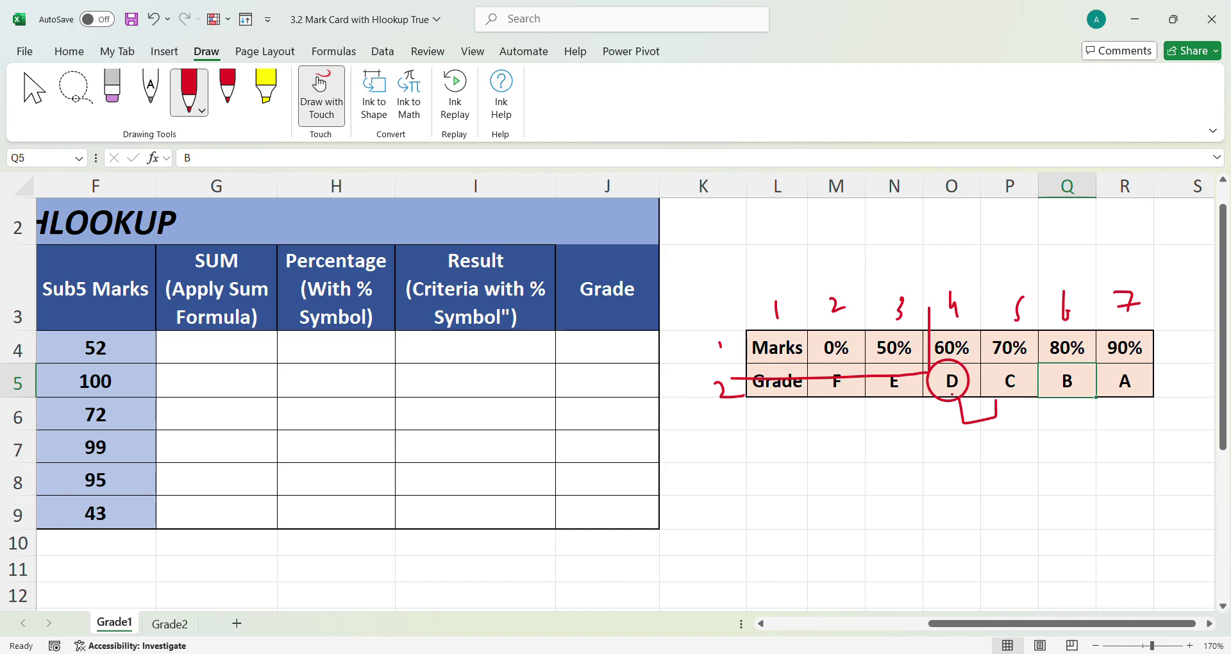
Undo all the red ink annotations around the lookup table.
{"action": "key", "text": "ctrl+z"}
{"action": "key", "text": "ctrl+z"}
{"action": "key", "text": "ctrl+z"}
{"action": "key", "text": "ctrl+z"}
{"action": "key", "text": "ctrl+z"}
{"action": "key", "text": "ctrl+z"}
{"action": "key", "text": "ctrl+z"}
{"action": "key", "text": "ctrl+z"}
{"action": "key", "text": "ctrl+z"}
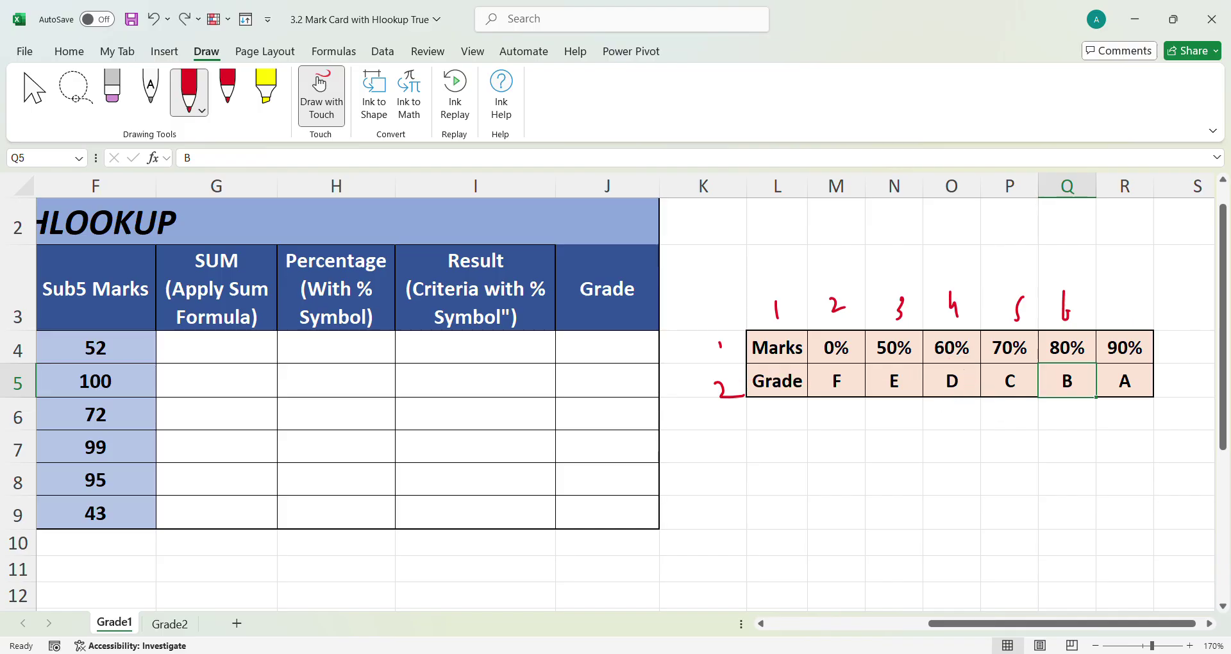
{"action": "key", "text": "ctrl+z"}
{"action": "key", "text": "ctrl+z"}
{"action": "key", "text": "ctrl+z"}
{"action": "key", "text": "ctrl+z"}
{"action": "key", "text": "ctrl+z"}
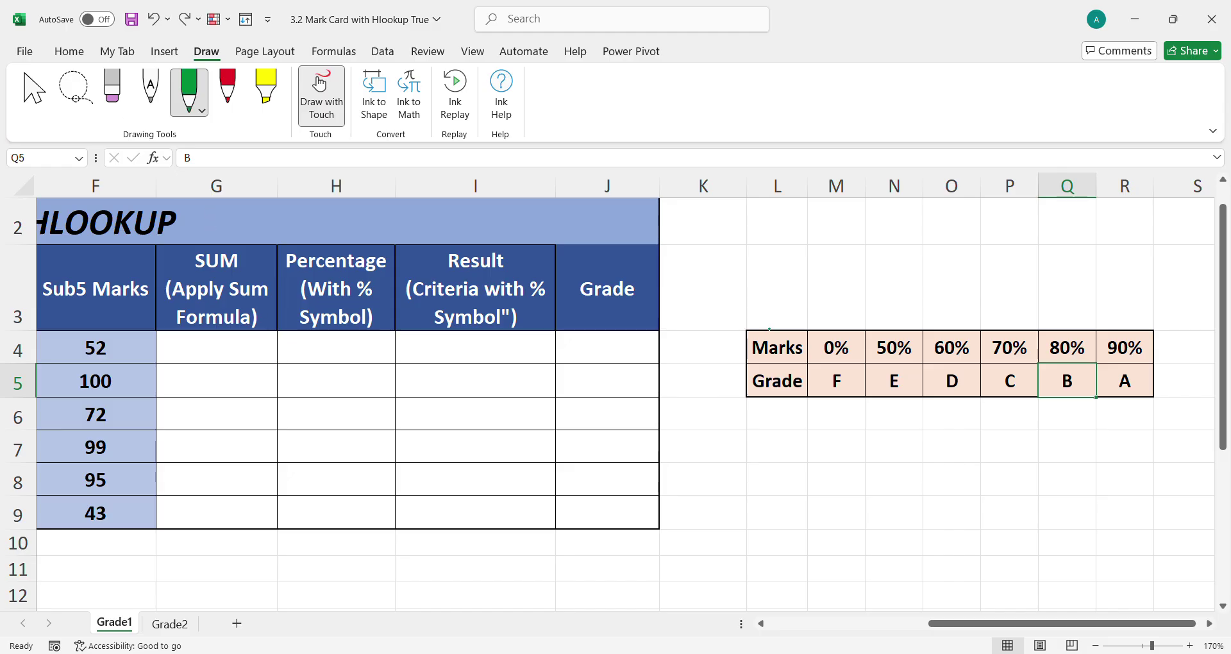
Outline the lookup table's Marks row in green ink, undo the strokes and leave drawing mode.
{"action": "mouse_move", "coordinate": [742, 331]}
{"action": "left_mouse_down"}
{"action": "mouse_move", "coordinate": [746, 354]}
{"action": "mouse_move", "coordinate": [819, 360]}
{"action": "mouse_move", "coordinate": [1166, 357]}
{"action": "mouse_move", "coordinate": [1162, 325]}
{"action": "mouse_move", "coordinate": [753, 338]}
{"action": "left_mouse_up"}
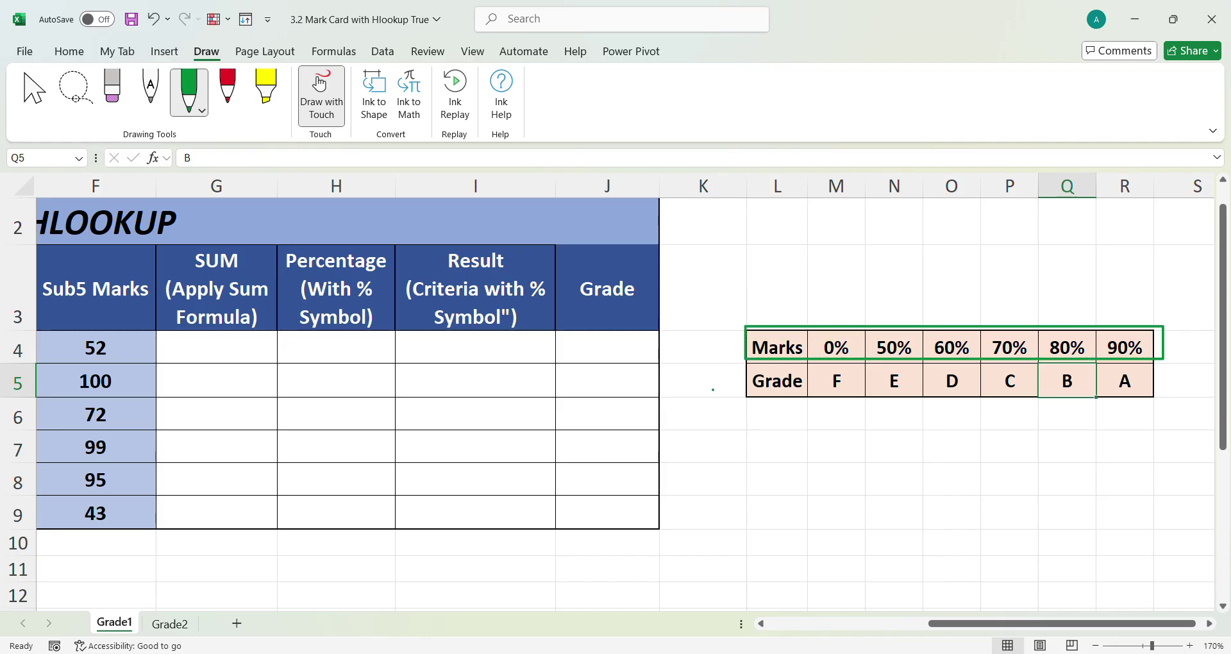
{"action": "left_click_drag", "start_coordinate": [712, 390], "coordinate": [731, 381]}
{"action": "key", "text": "ctrl+z"}
{"action": "key", "text": "ctrl+z"}
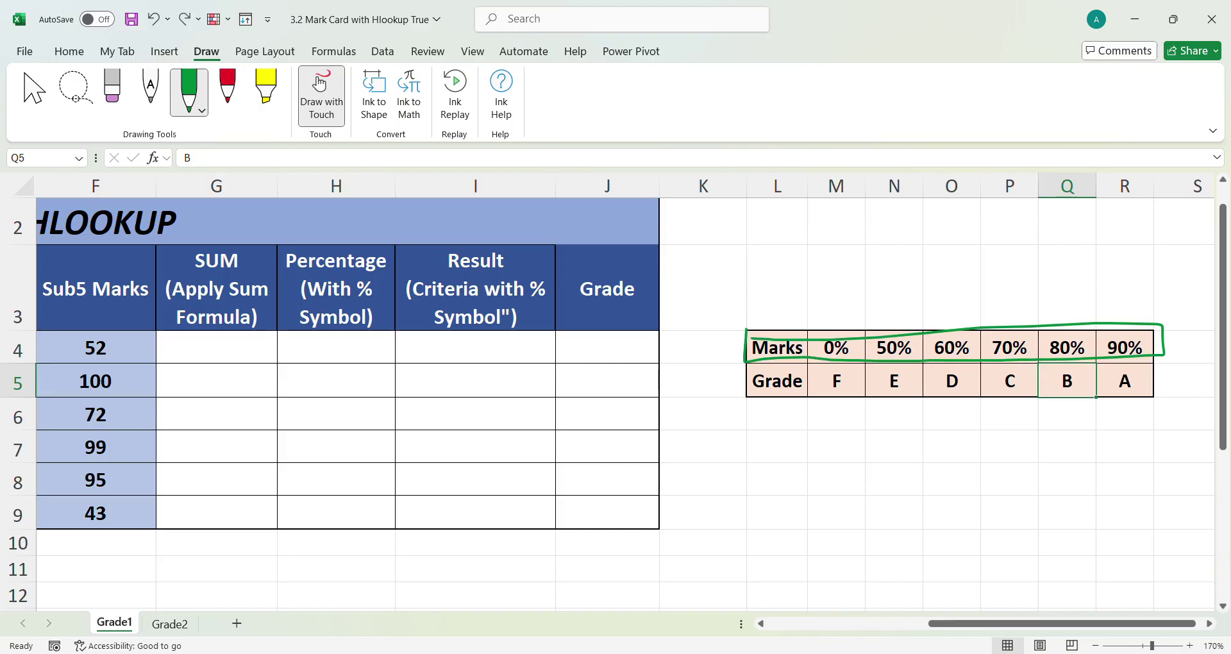
{"action": "key", "text": "ctrl+z"}
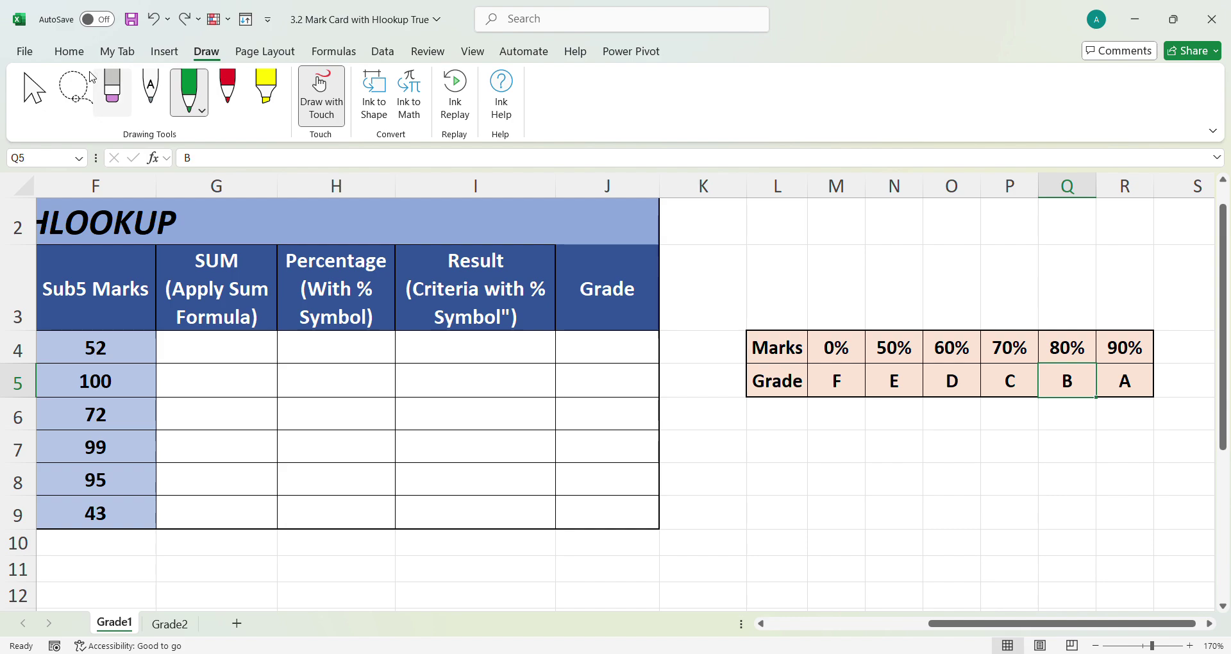
{"action": "left_click", "coordinate": [33, 90]}
Enter the formula =SUM(B4:F4) in cell G4 to total the first student's marks.
{"action": "left_click_drag", "start_coordinate": [930, 623], "coordinate": [863, 623]}
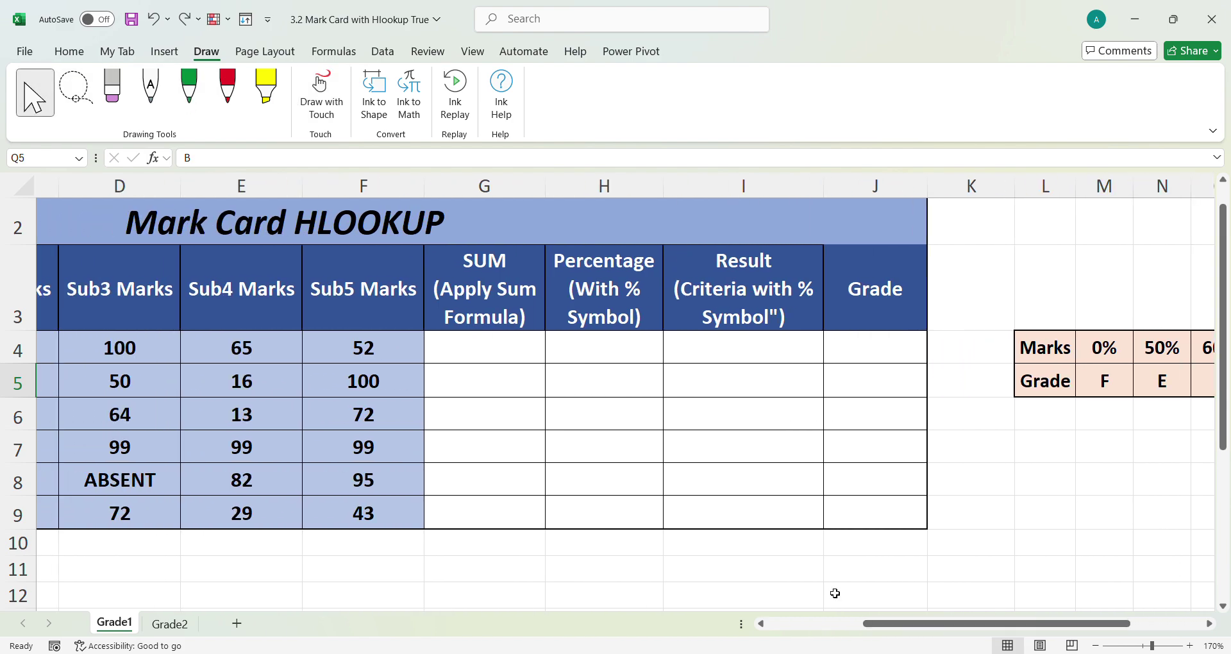
{"action": "left_click", "coordinate": [472, 355]}
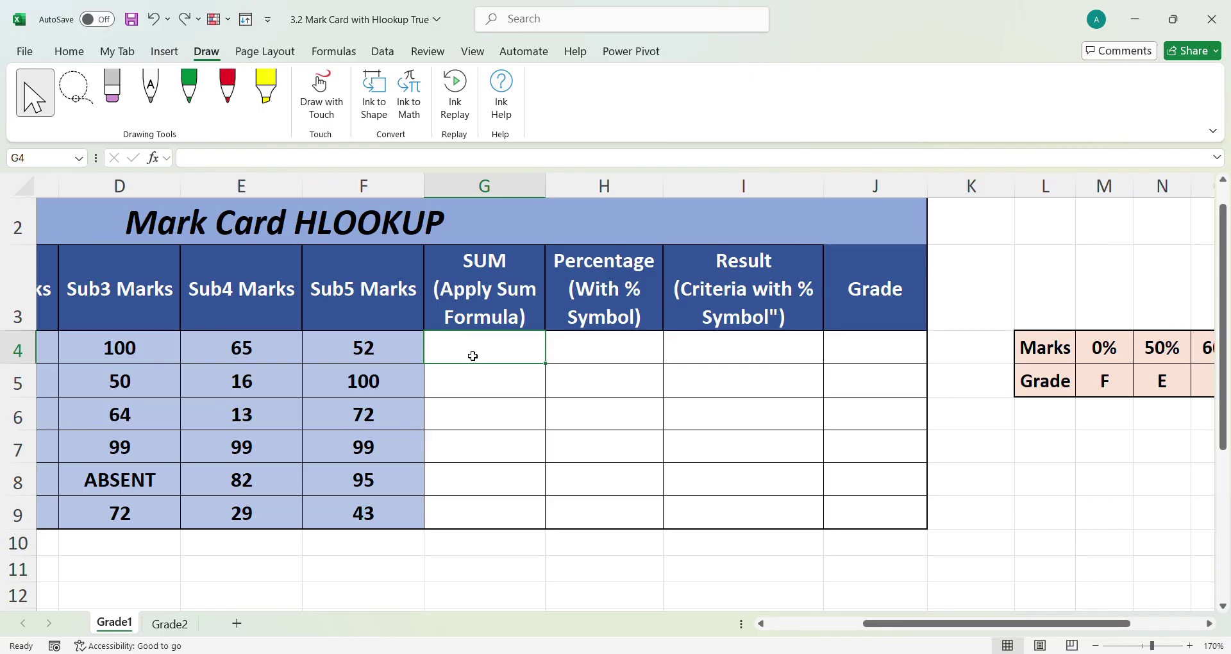
{"action": "type", "text": "=SUM"}
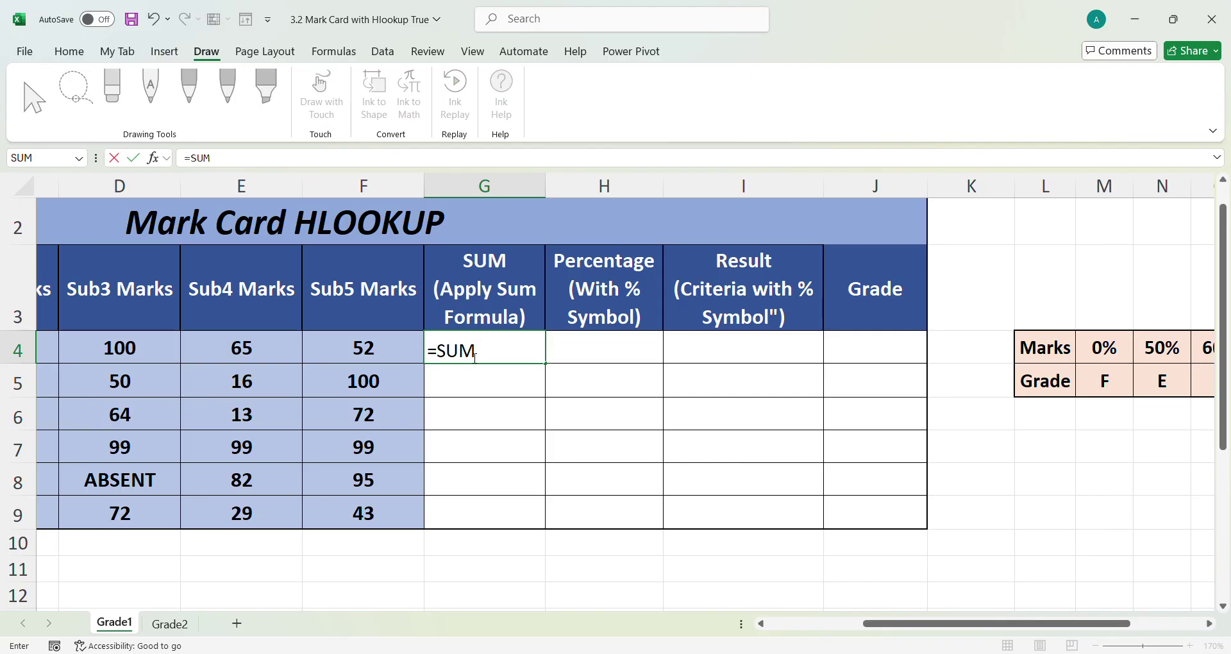
{"action": "type", "text": "("}
{"action": "left_click_drag", "start_coordinate": [863, 629], "coordinate": [793, 630]}
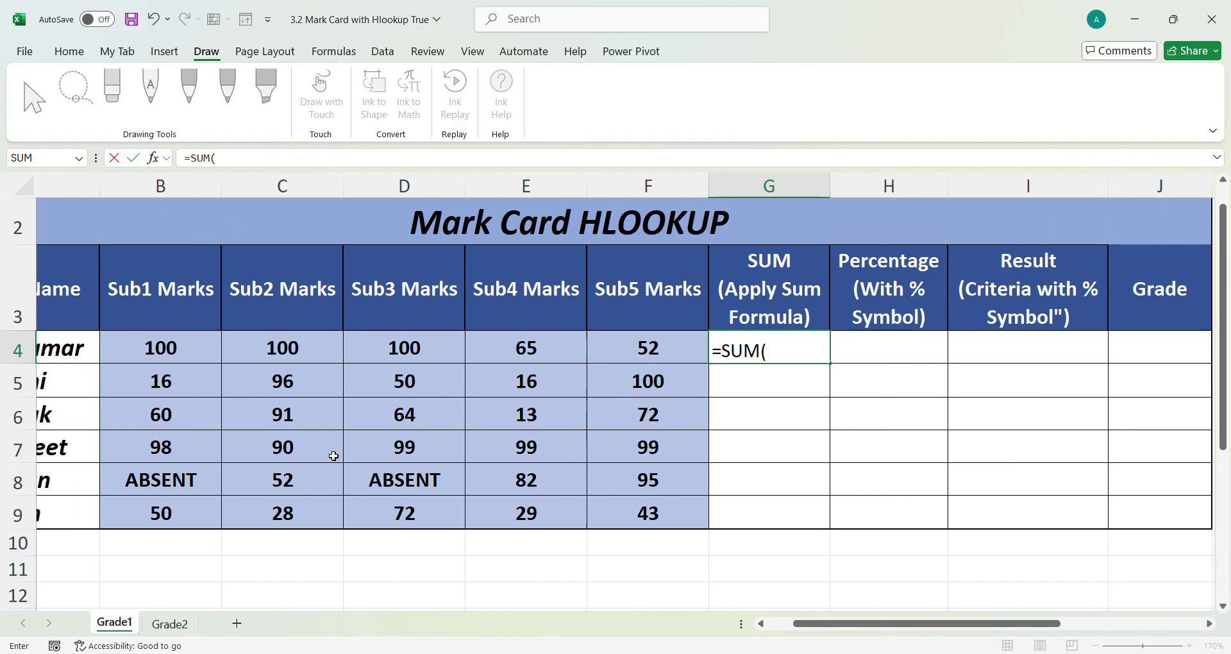
{"action": "left_click_drag", "start_coordinate": [170, 352], "coordinate": [672, 354]}
{"action": "type", "text": ")"}
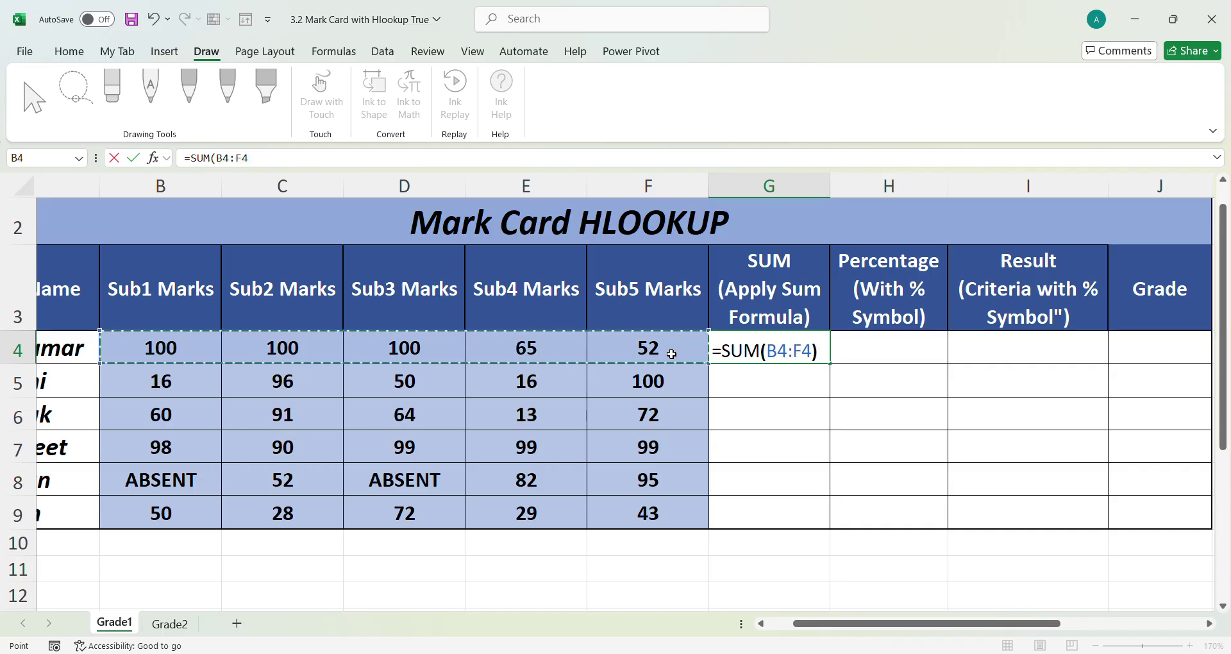
{"action": "key", "text": "Return"}
Fill the SUM formula from G4 down through G9 for the remaining students.
{"action": "left_click_drag", "start_coordinate": [801, 349], "coordinate": [801, 516]}
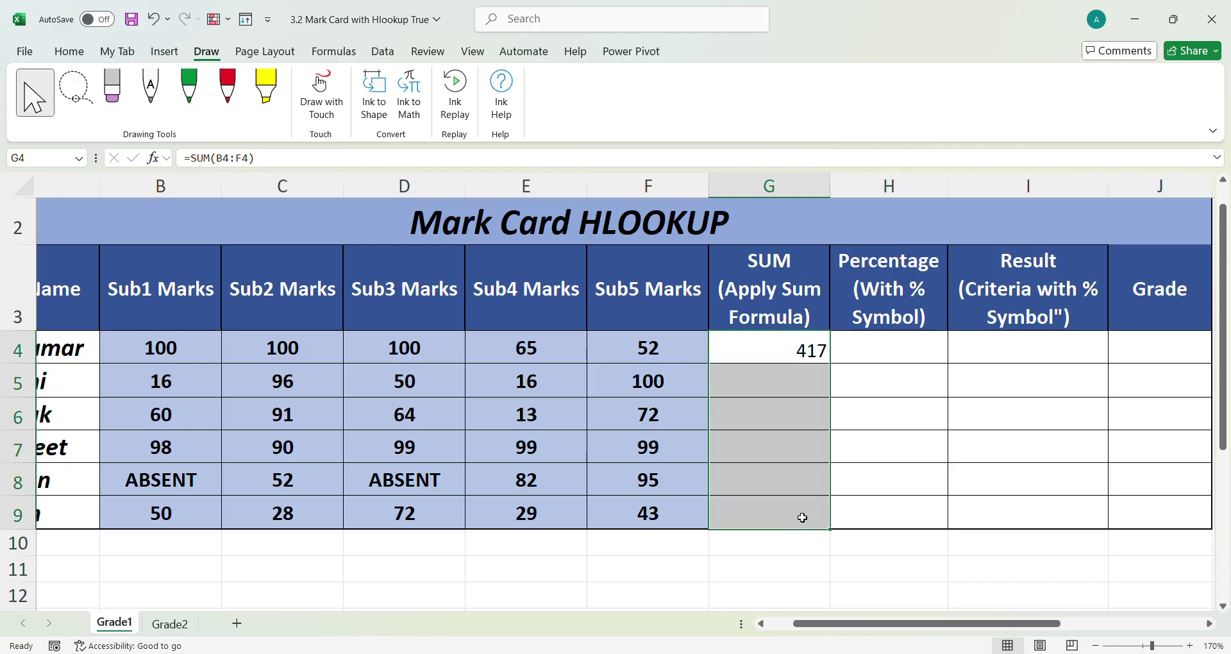
{"action": "key", "text": "ctrl+d"}
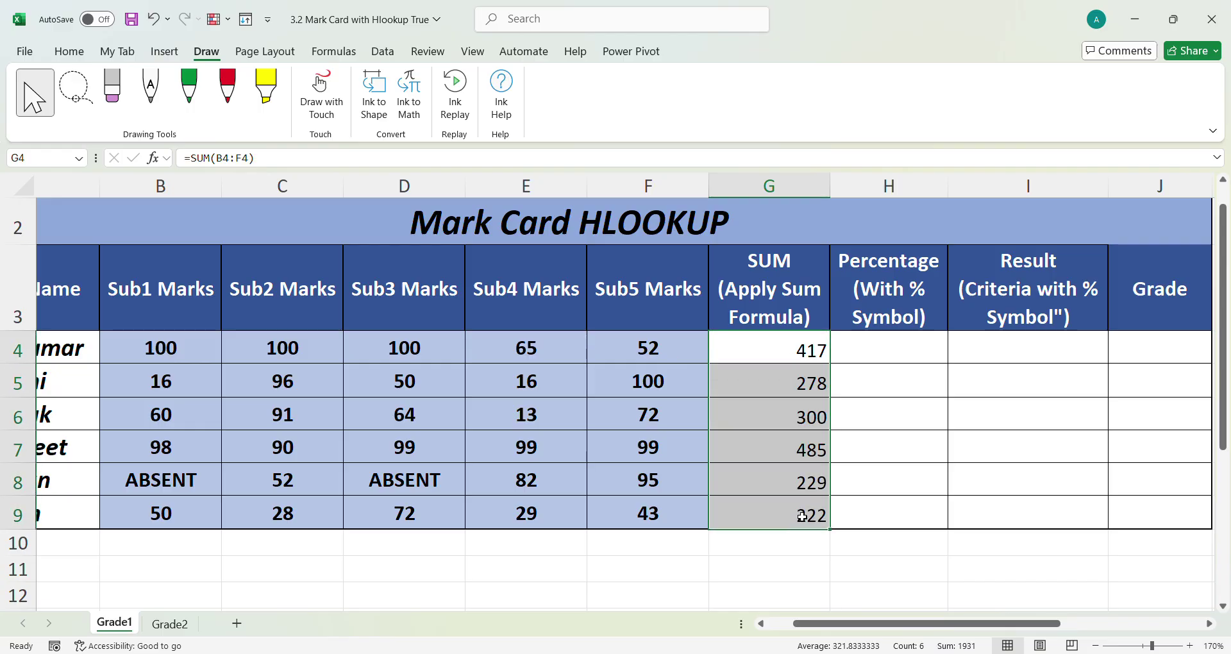
{"action": "left_click", "coordinate": [901, 344]}
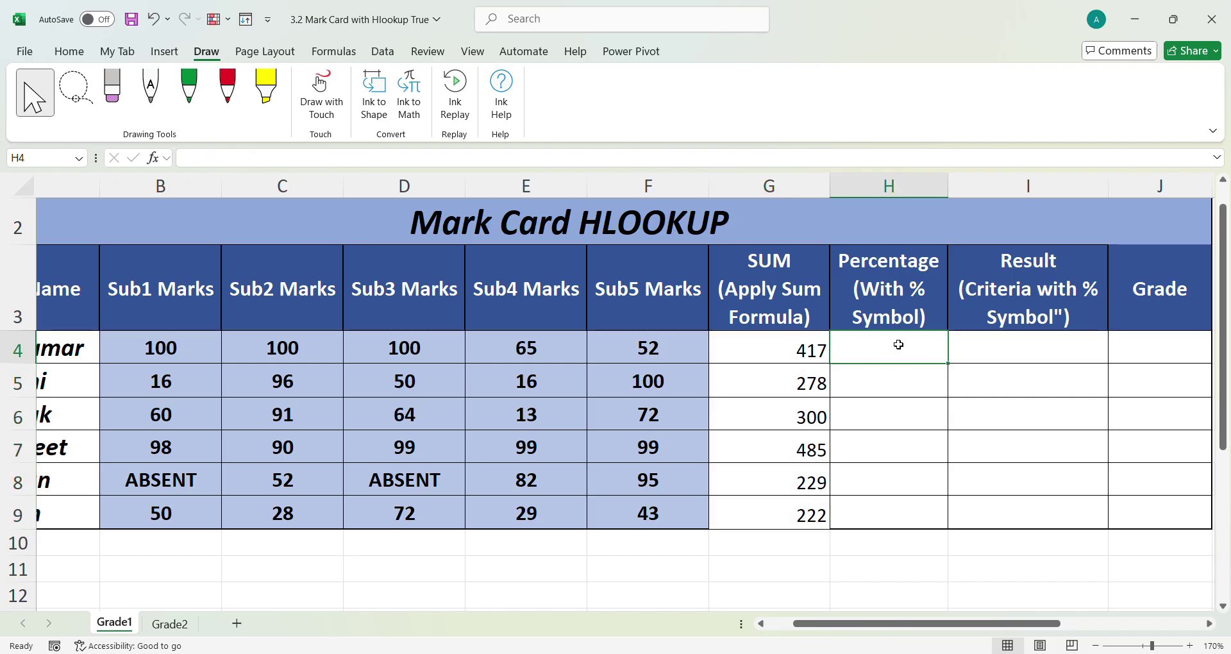
{"action": "left_click", "coordinate": [81, 57]}
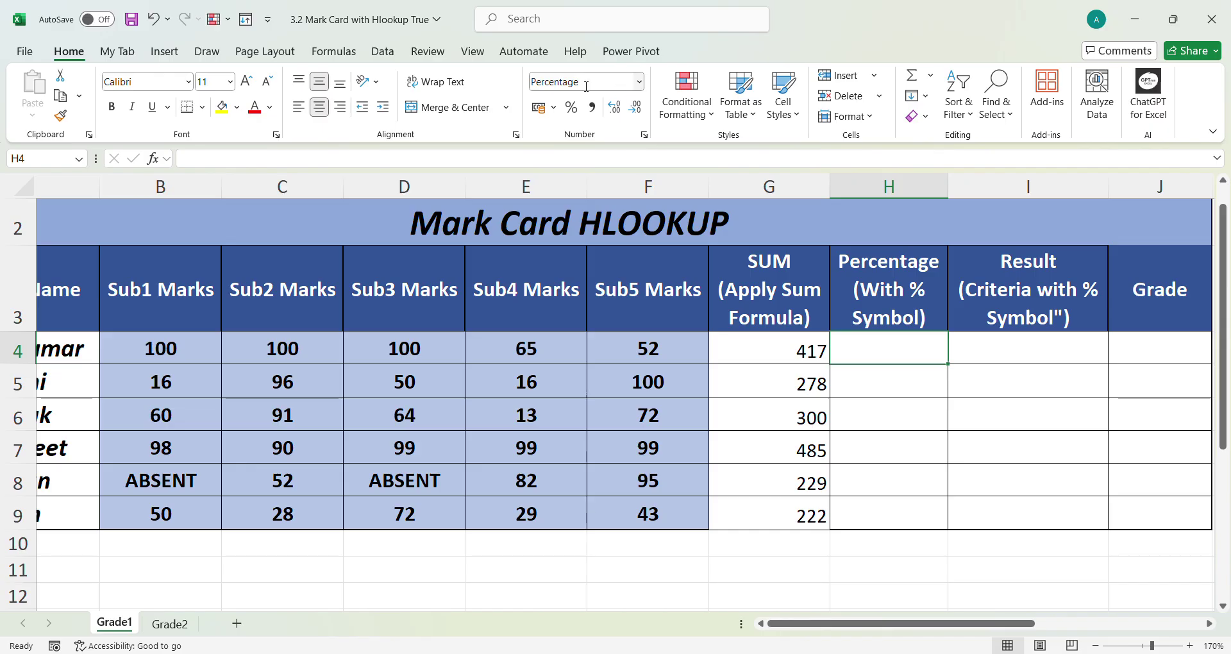
{"action": "left_click", "coordinate": [586, 86]}
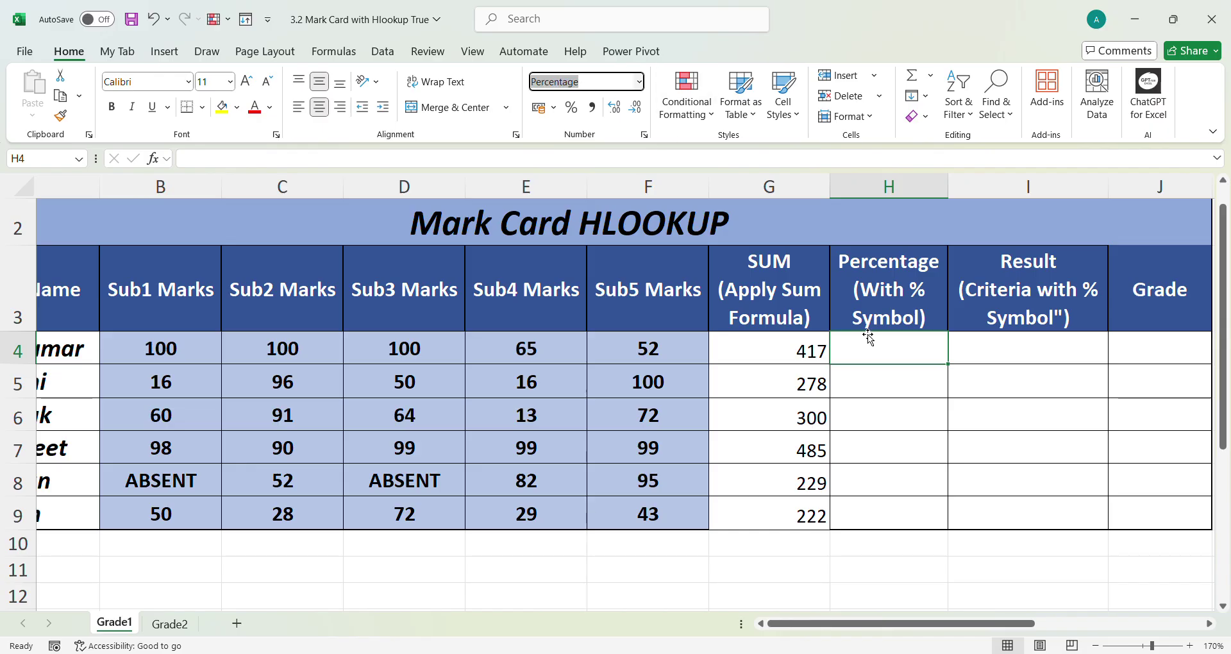
{"action": "type", "text": "="}
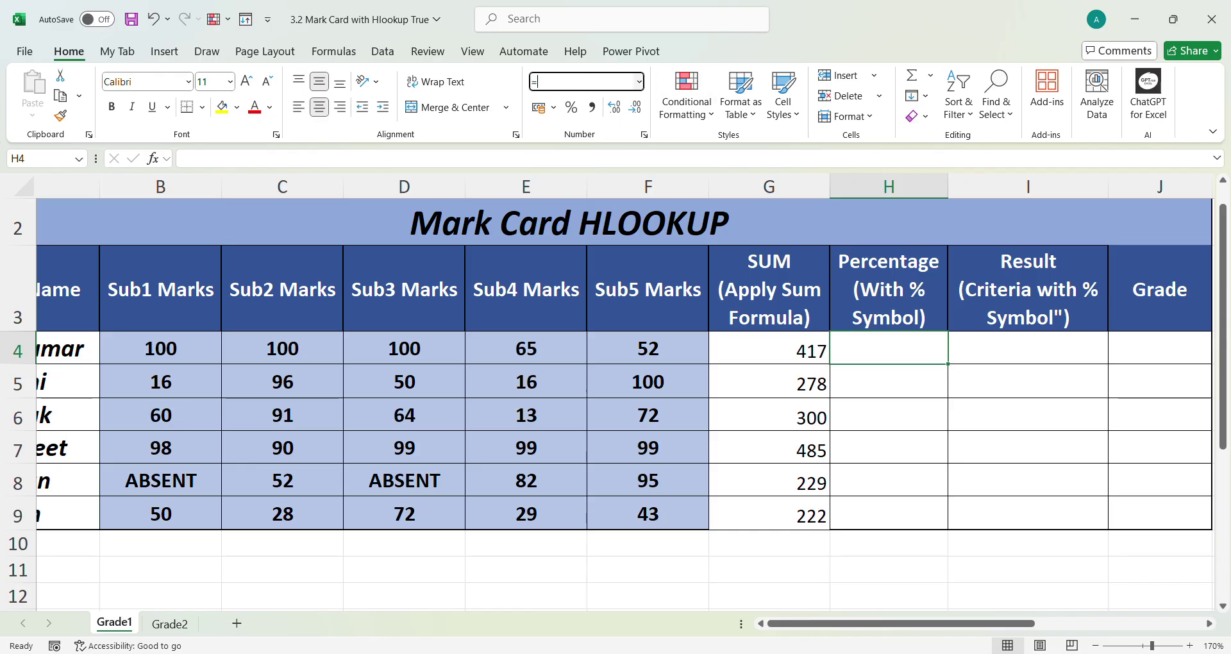
{"action": "left_click", "coordinate": [800, 355]}
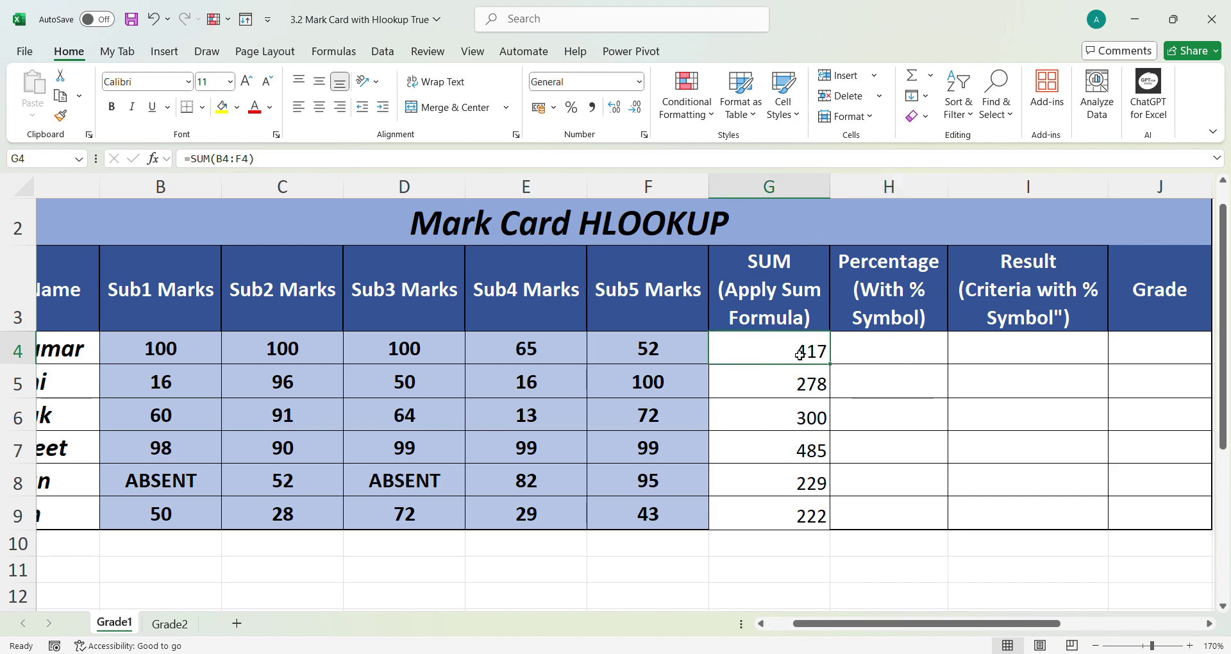
{"action": "key", "text": "alt"}
Calculate the first student's percentage in H4 with =G4/500 and fill the formula down to H9.
{"action": "left_click", "coordinate": [891, 353]}
{"action": "type", "text": "="}
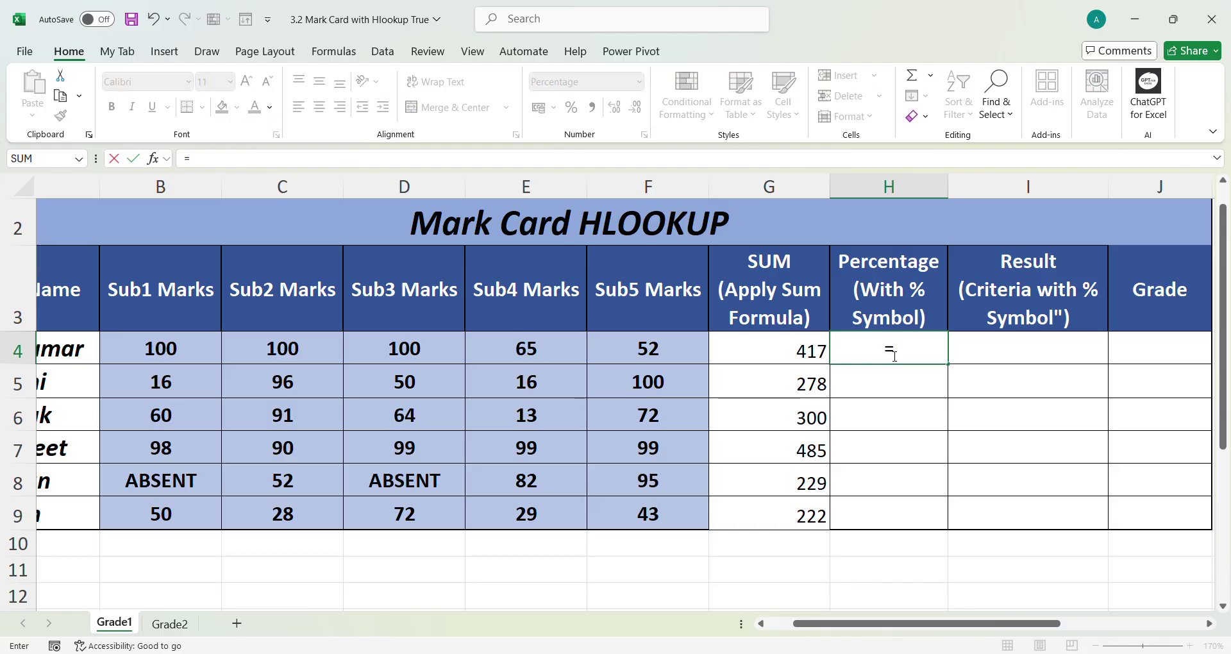
{"action": "left_click", "coordinate": [809, 357]}
{"action": "type", "text": "/500"}
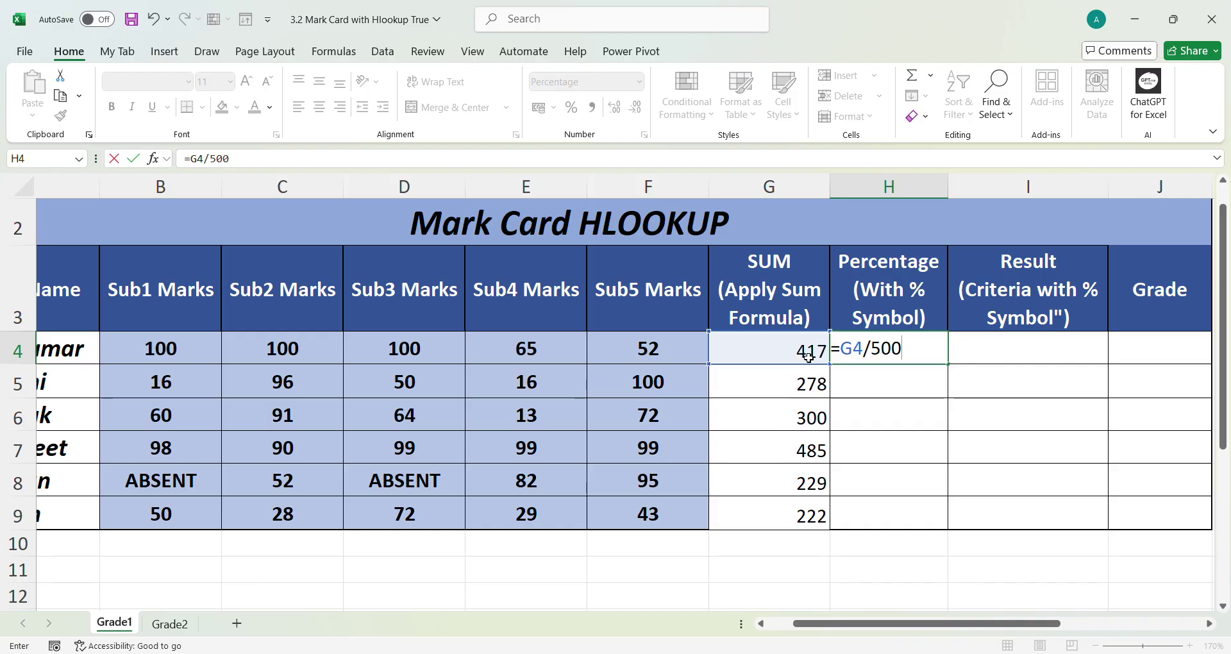
{"action": "key", "text": "Return"}
{"action": "key", "text": "Up"}
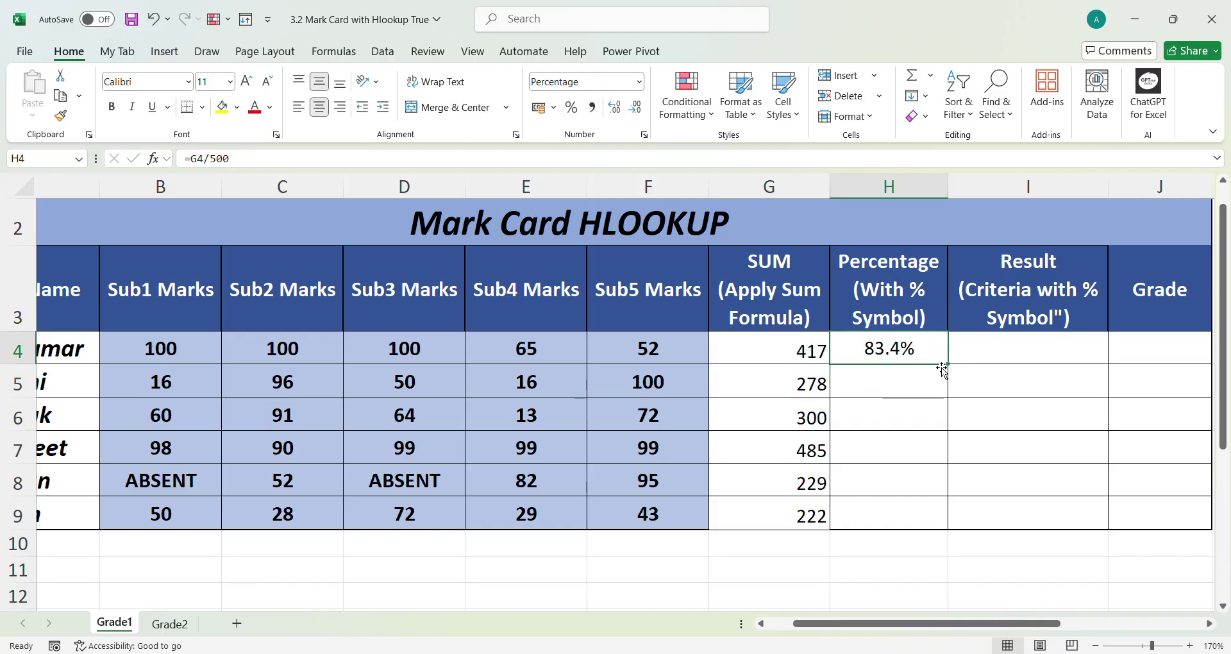
{"action": "double_click", "coordinate": [950, 371]}
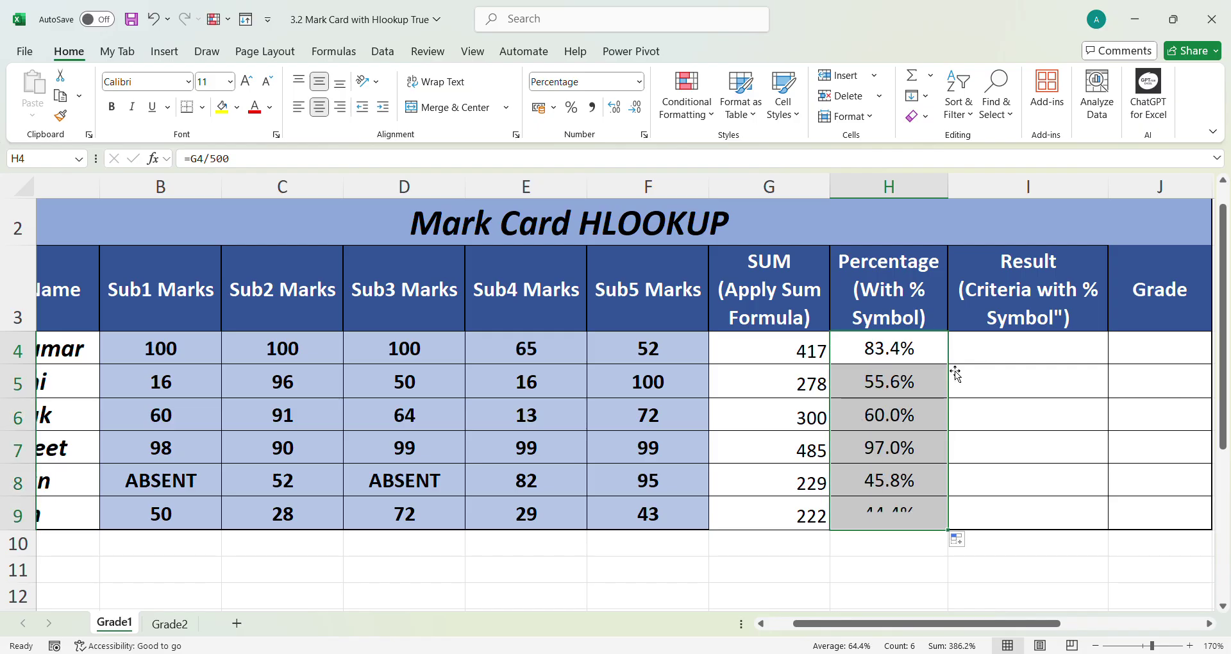
Enter the label RESULT CRITERION in L3 above the lookup table and widen column L to fit it.
{"action": "left_click", "coordinate": [1014, 356]}
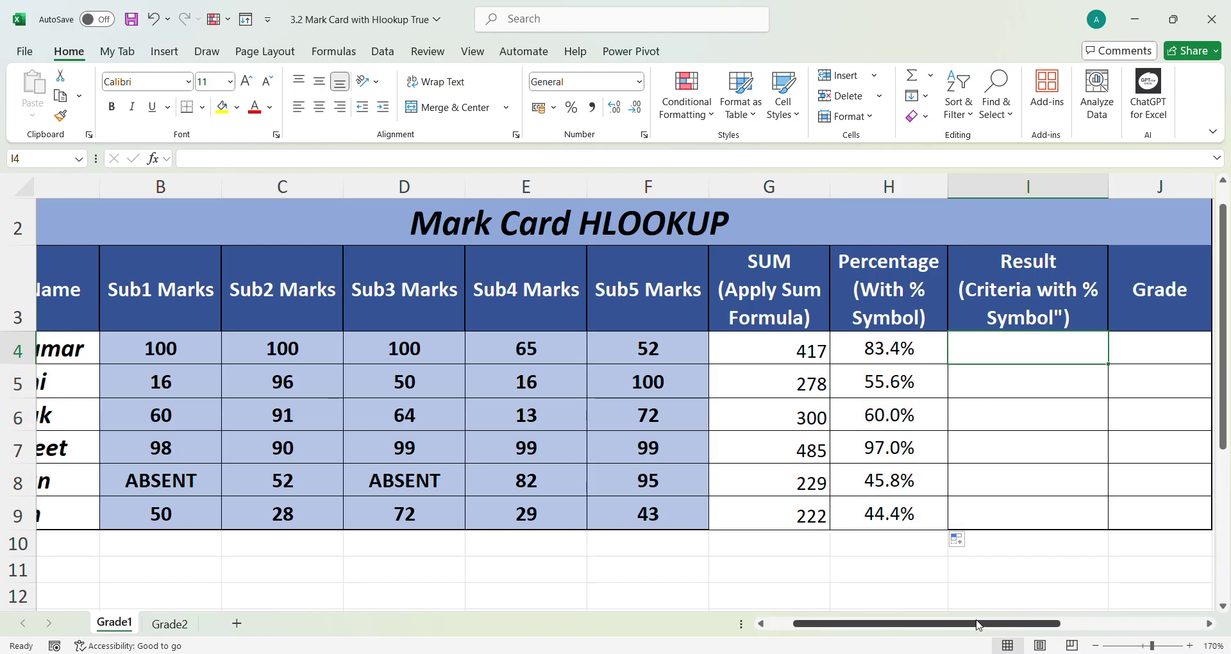
{"action": "scroll", "coordinate": [1117, 594], "scroll_direction": "right", "scroll_amount": 4}
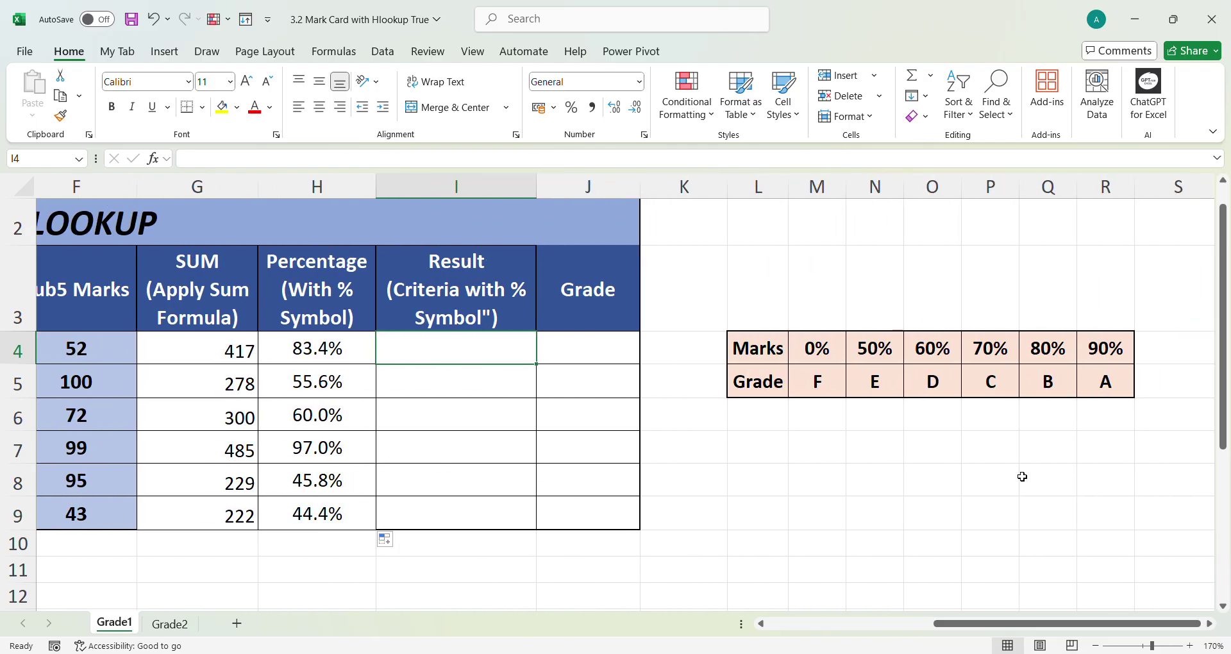
{"action": "left_click", "coordinate": [773, 295]}
{"action": "type", "text": "RE"}
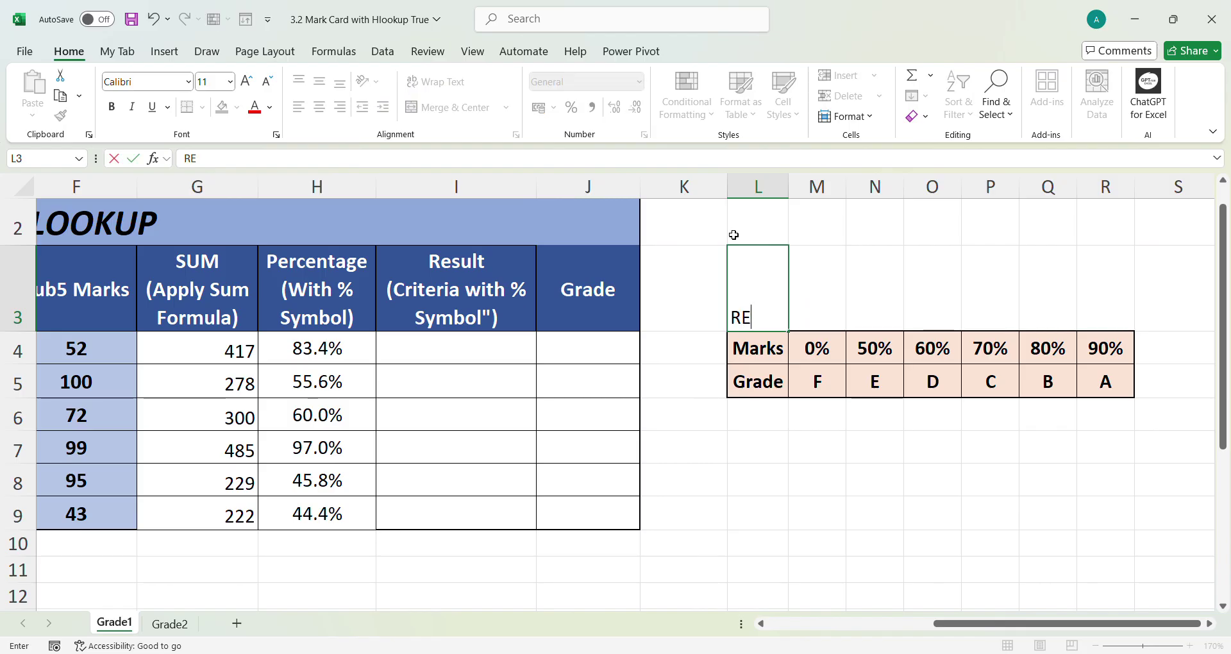
{"action": "type", "text": "SULT CR"}
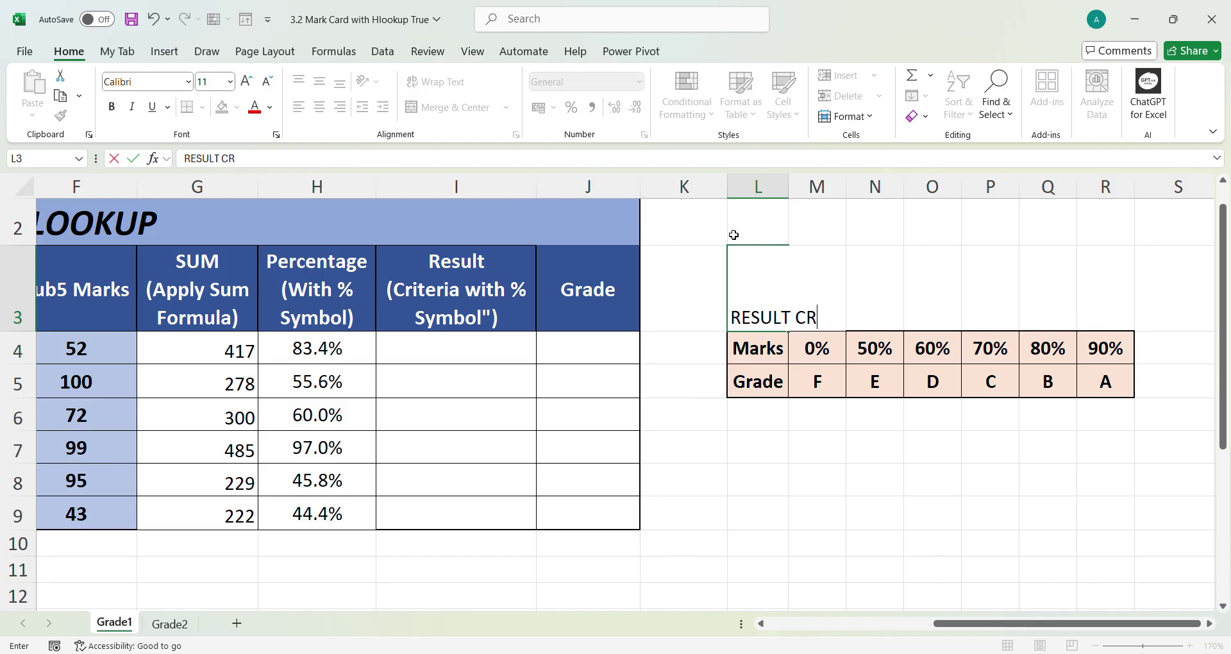
{"action": "type", "text": "ITERION"}
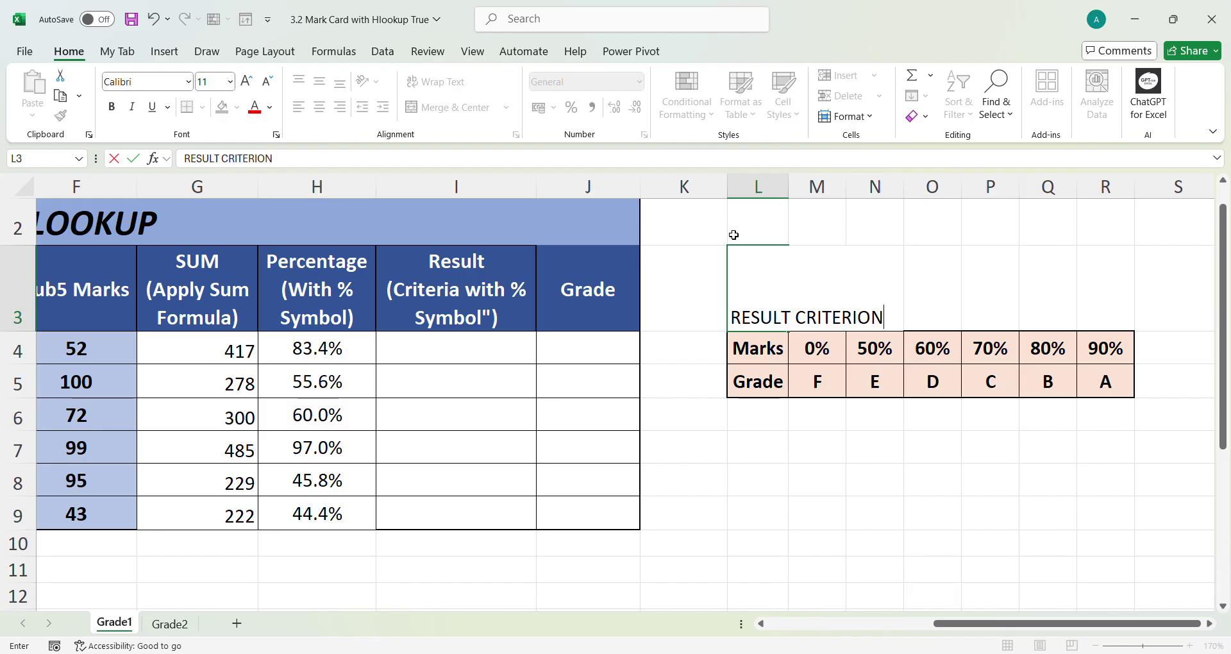
{"action": "left_click", "coordinate": [866, 294]}
{"action": "left_click", "coordinate": [915, 304]}
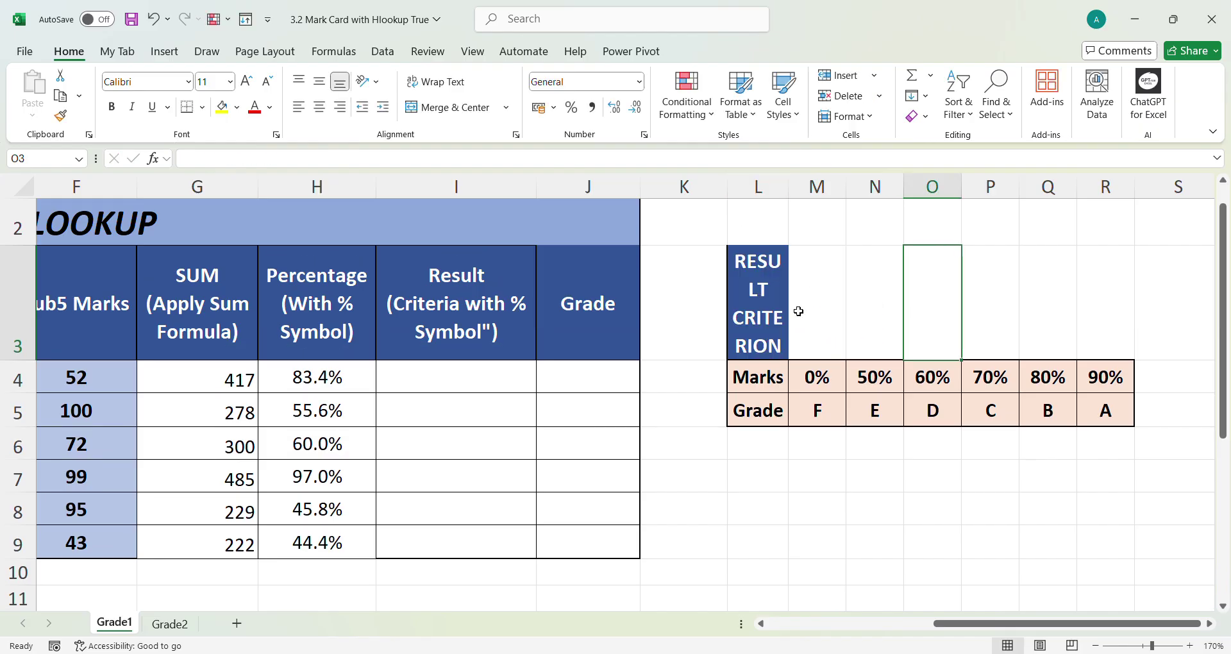
{"action": "left_click_drag", "start_coordinate": [789, 190], "coordinate": [841, 191]}
Enter 50%, PASS and FAIL in cells M3, N3 and O3 beside the RESULT CRITERION label.
{"action": "left_click", "coordinate": [879, 317]}
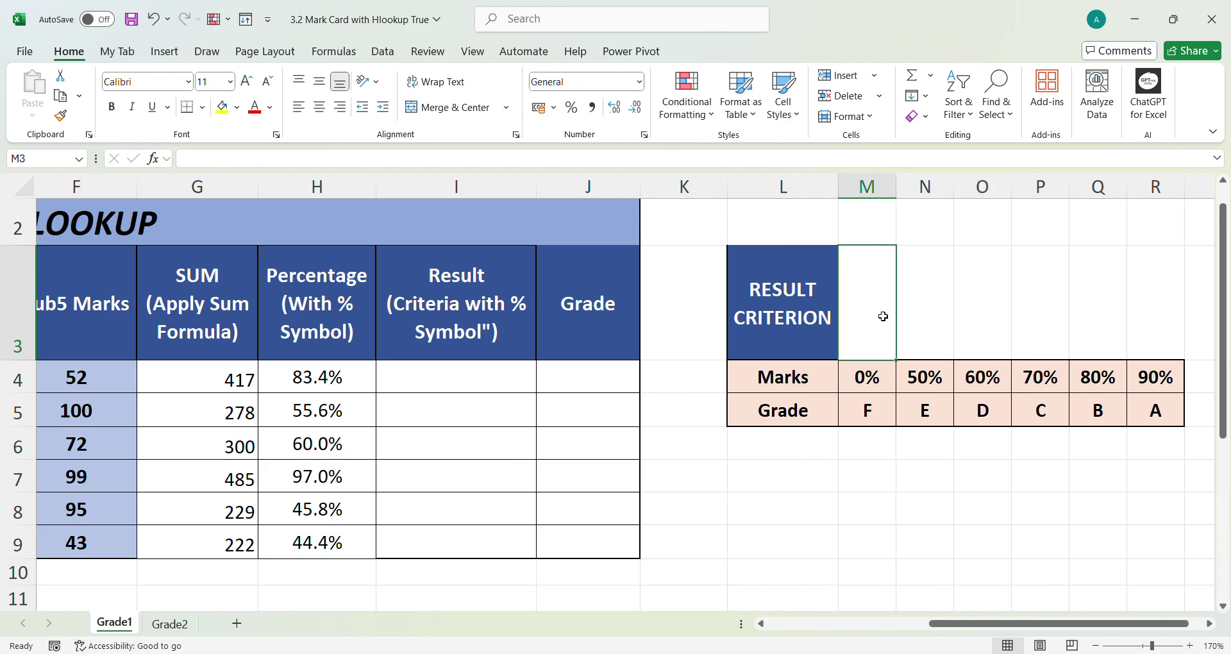
{"action": "type", "text": "50%"}
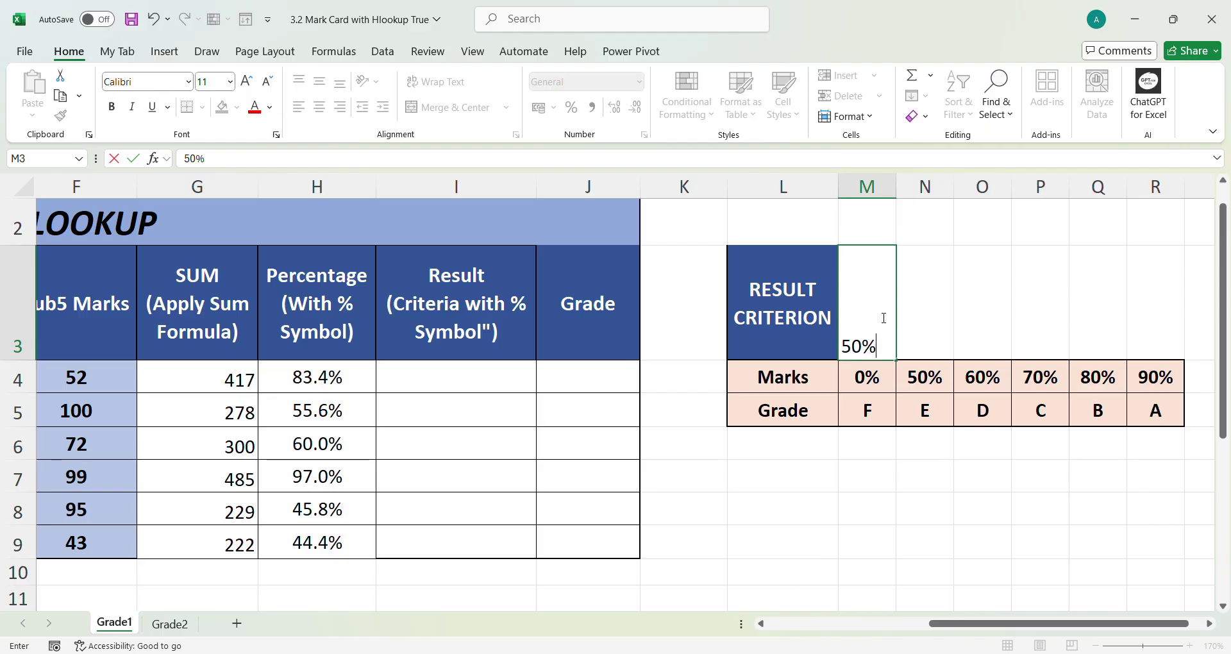
{"action": "left_click", "coordinate": [944, 331]}
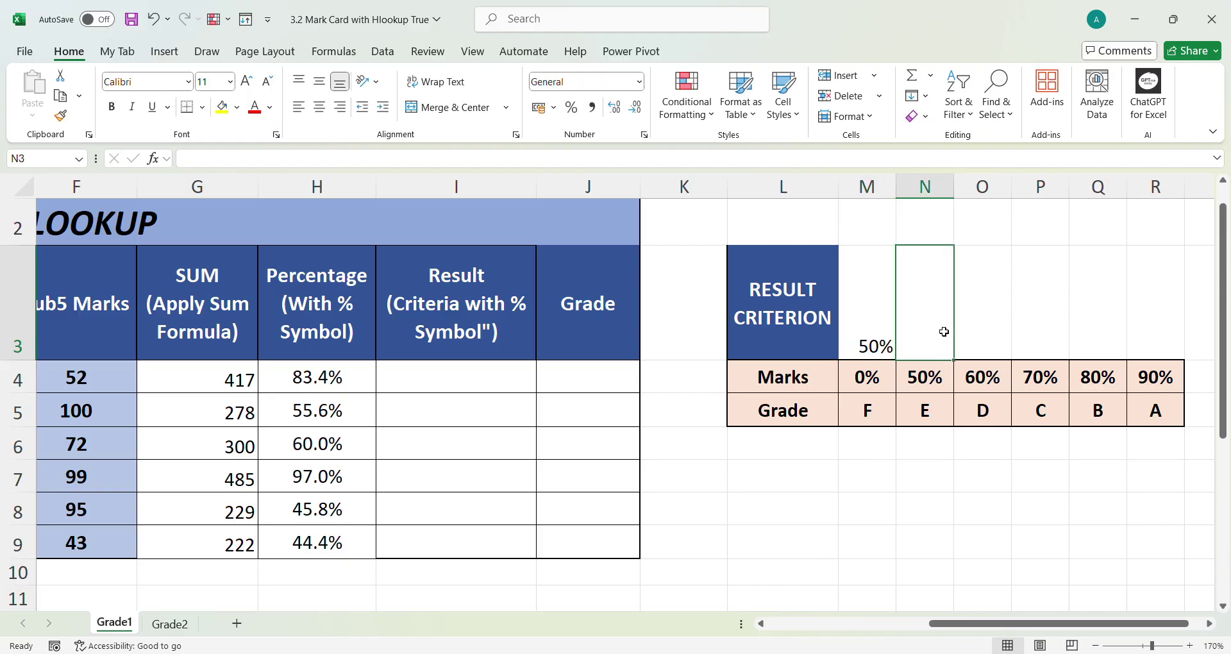
{"action": "type", "text": "PASS"}
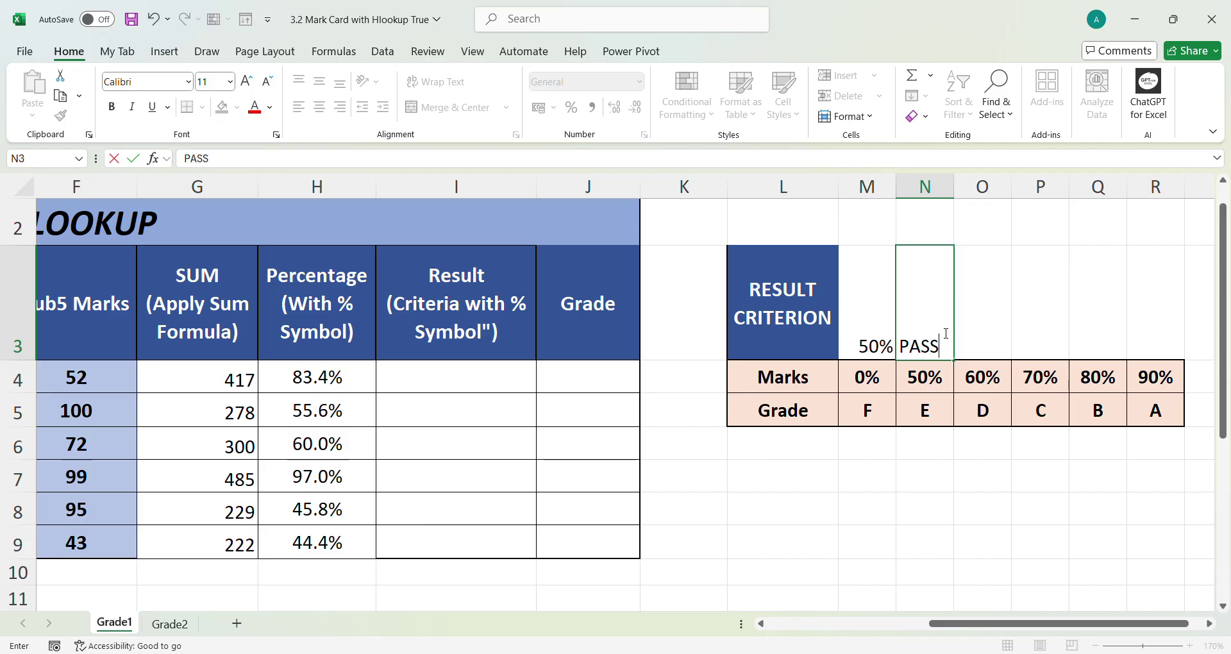
{"action": "left_click", "coordinate": [994, 343]}
{"action": "type", "text": "F"}
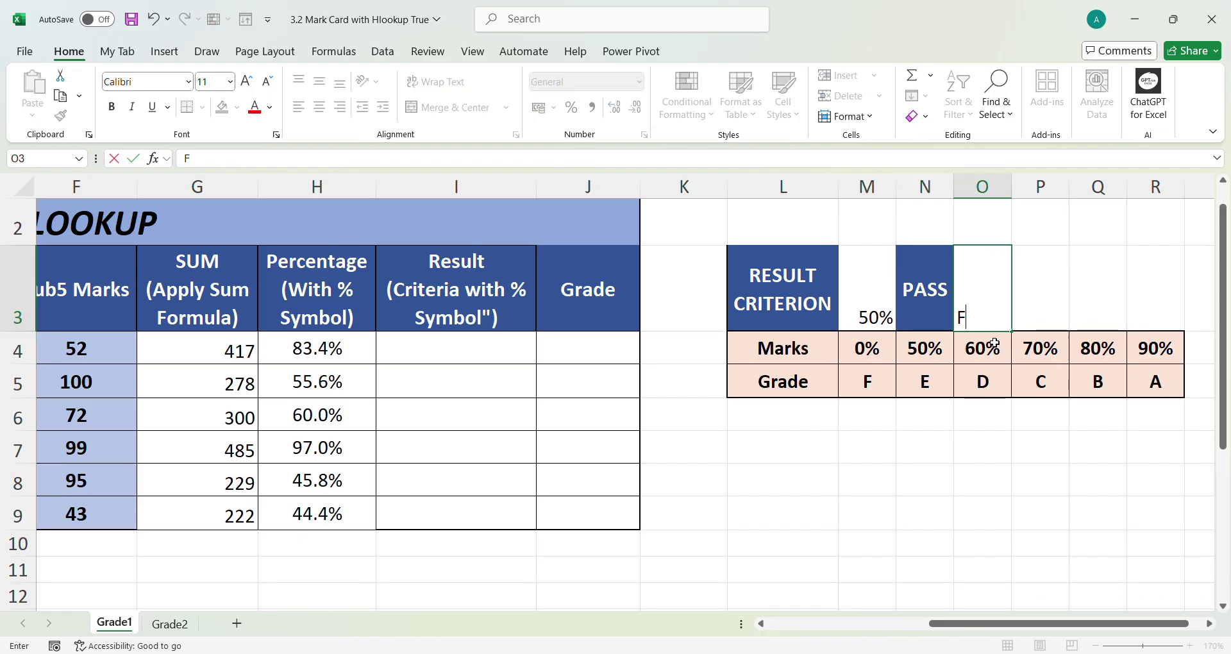
{"action": "type", "text": "AIL"}
{"action": "scroll", "coordinate": [994, 343], "scroll_direction": "down", "scroll_amount": 1}
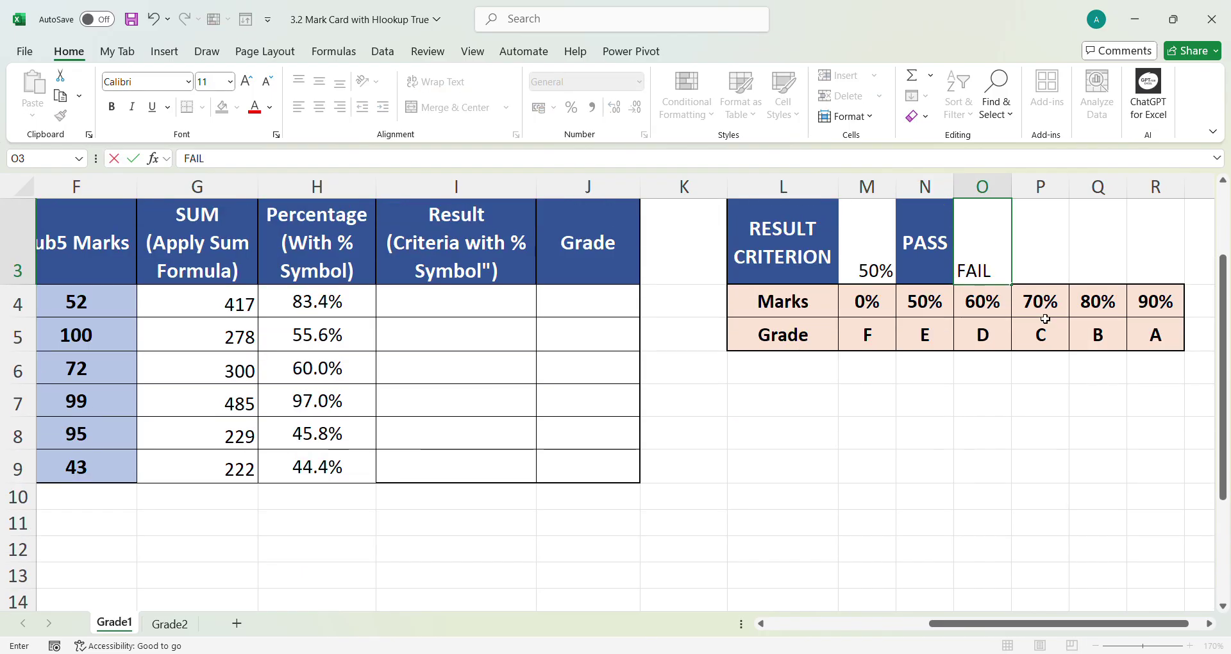
{"action": "left_click", "coordinate": [1053, 264]}
Copy the header formatting of the PASS cell N3 onto M3 and set M3 to percentage format.
{"action": "left_click", "coordinate": [949, 254]}
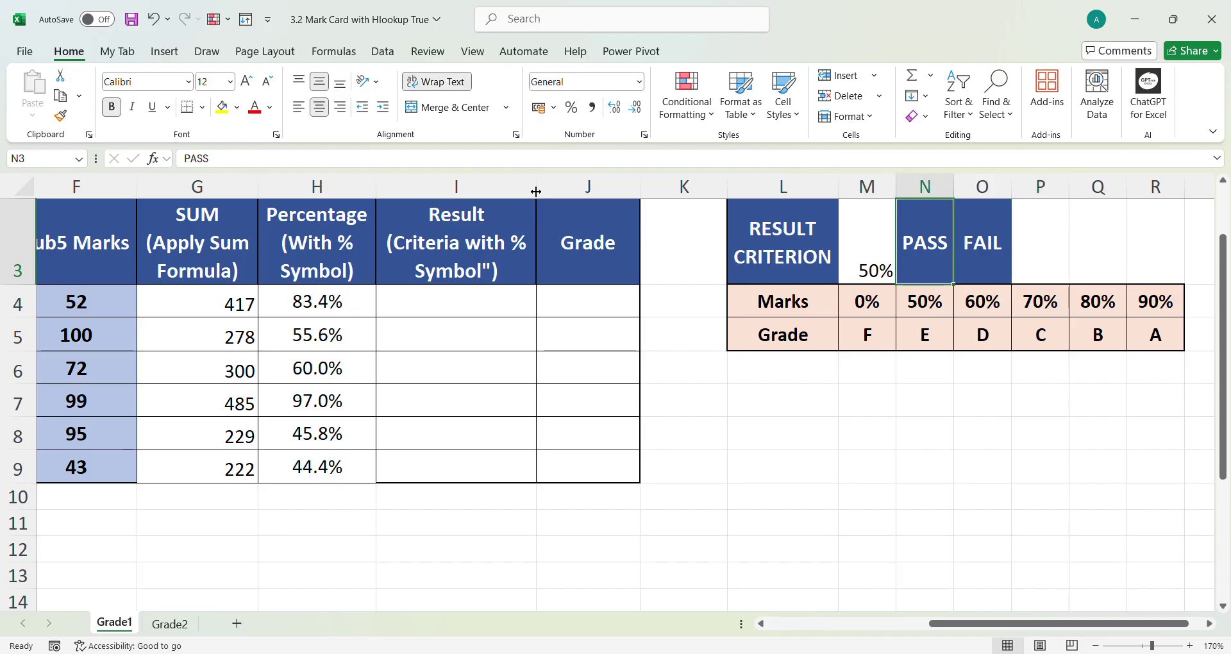
{"action": "left_click", "coordinate": [861, 245]}
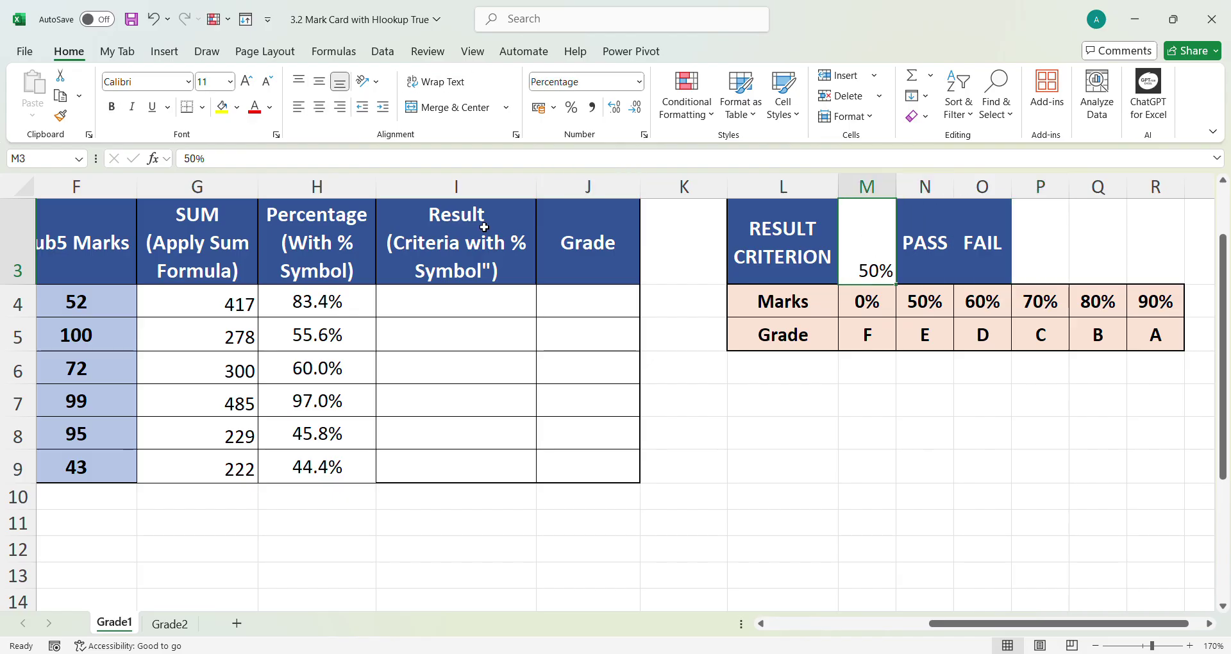
{"action": "left_click", "coordinate": [357, 251]}
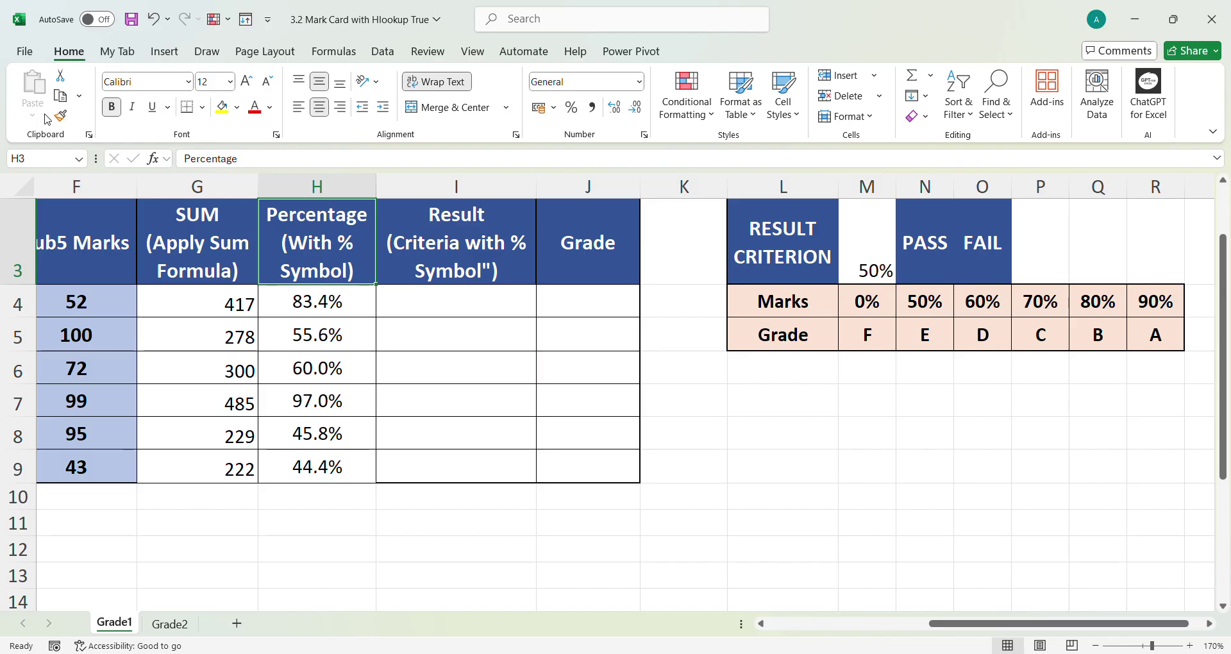
{"action": "left_click", "coordinate": [890, 239]}
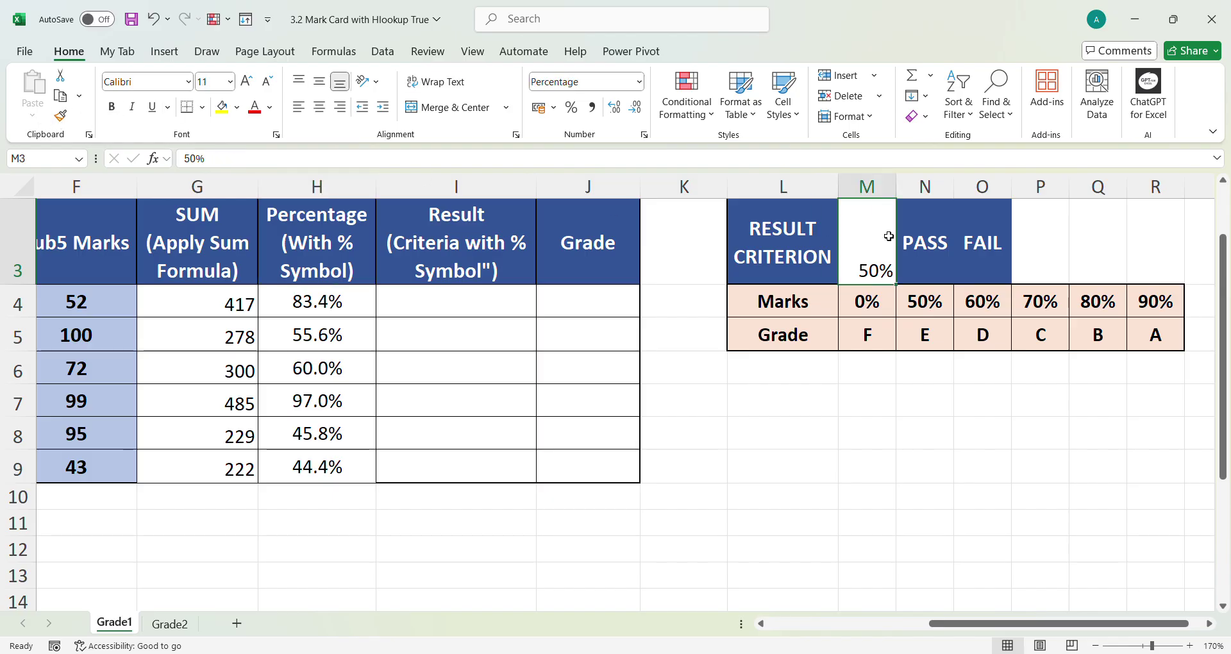
{"action": "left_click", "coordinate": [926, 233]}
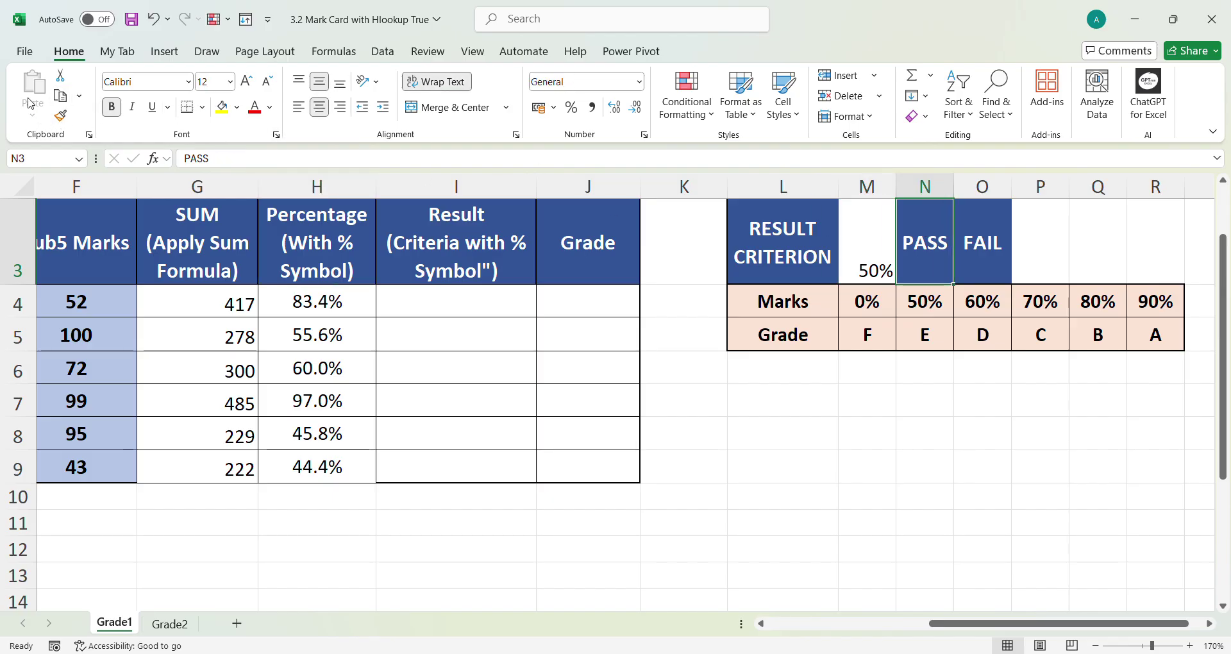
{"action": "left_click", "coordinate": [60, 116]}
{"action": "left_click", "coordinate": [862, 241]}
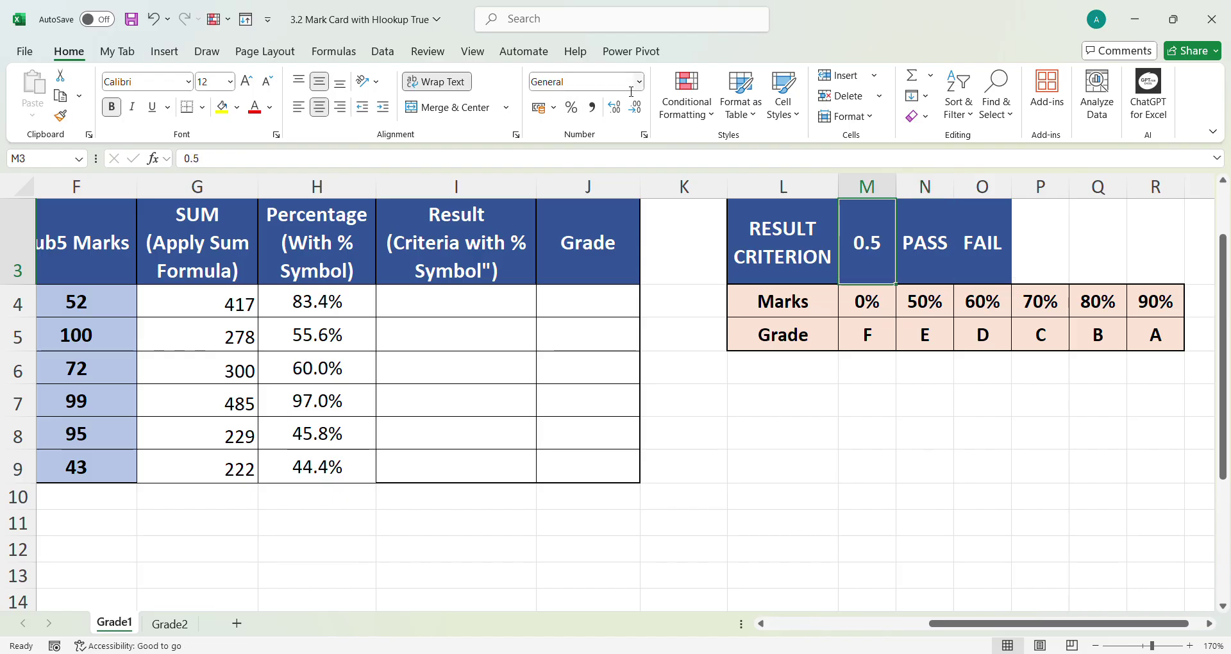
{"action": "left_click", "coordinate": [571, 108]}
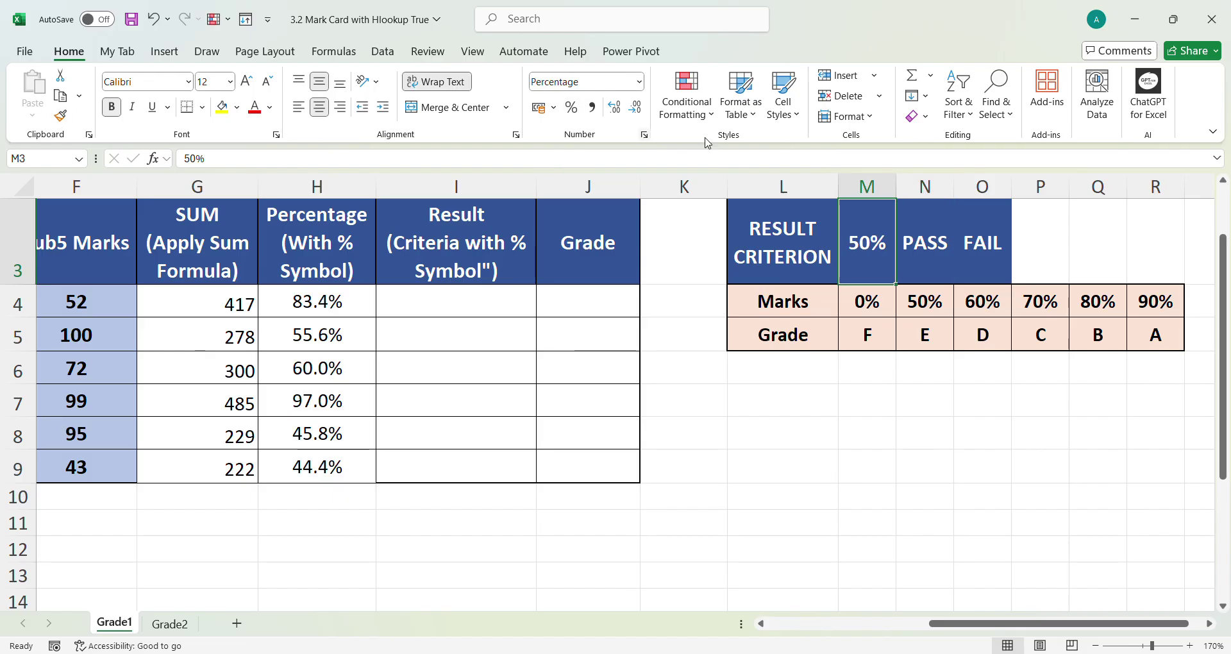
Apply all borders to the result criterion cells L3:O3.
{"action": "left_click", "coordinate": [1110, 250]}
{"action": "scroll", "coordinate": [1110, 250], "scroll_direction": "up", "scroll_amount": 1}
{"action": "left_click_drag", "start_coordinate": [795, 301], "coordinate": [981, 310]}
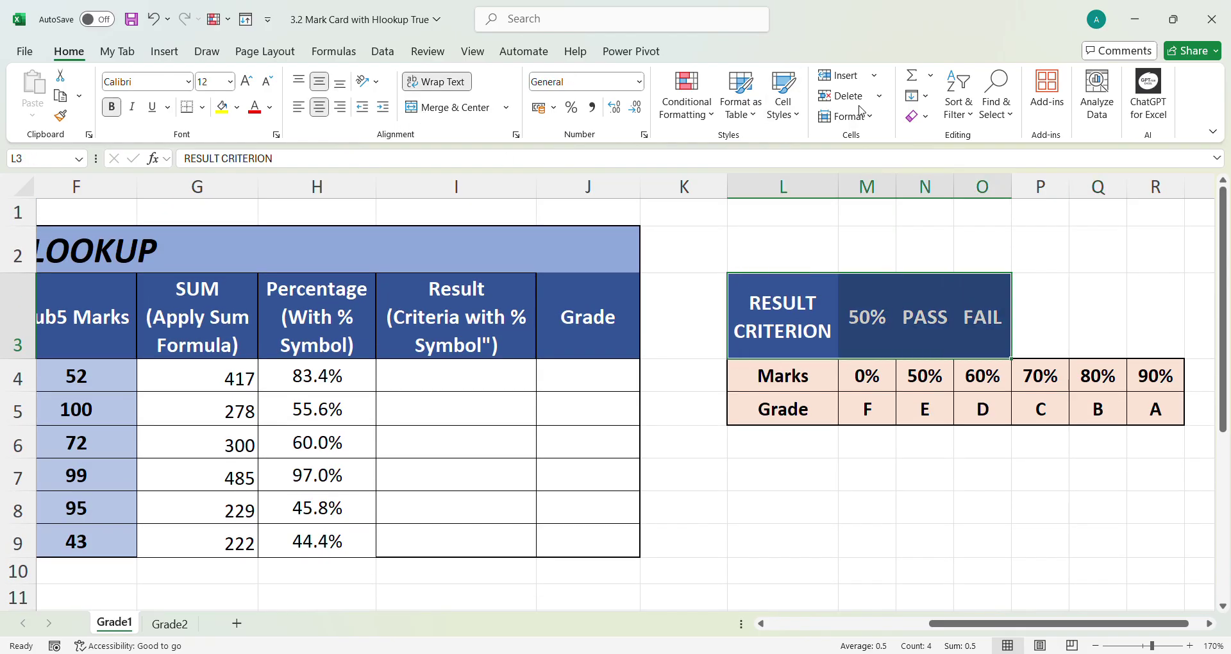
{"action": "key", "text": "alt"}
{"action": "key", "text": "b"}
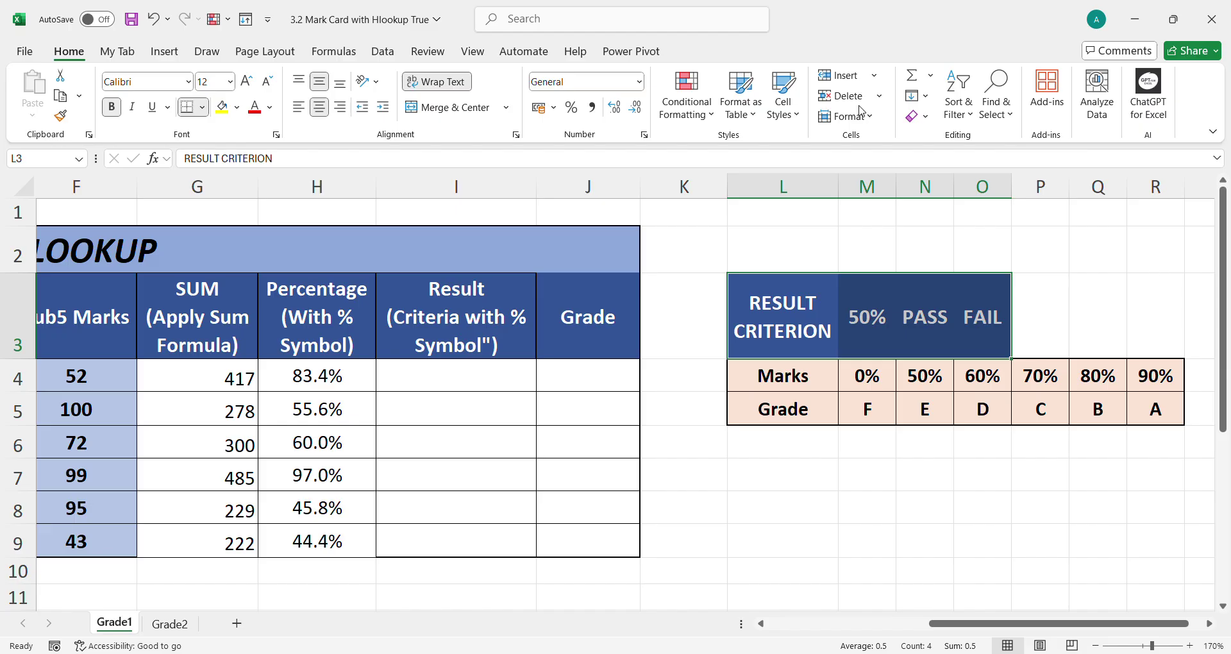
{"action": "key", "text": "a"}
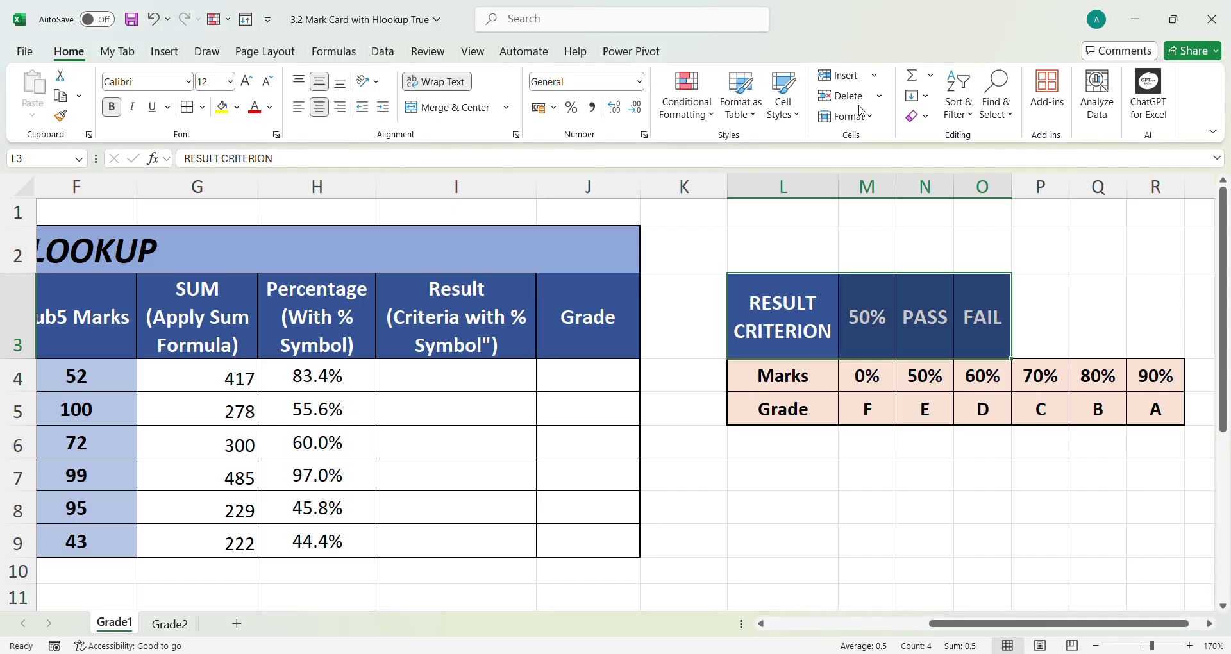
{"action": "left_click", "coordinate": [806, 434]}
Build the formula =IF(H4>=M3,N3,O3) in the first Result cell, I4, testing the percentage against the result criterion.
{"action": "left_click", "coordinate": [472, 384]}
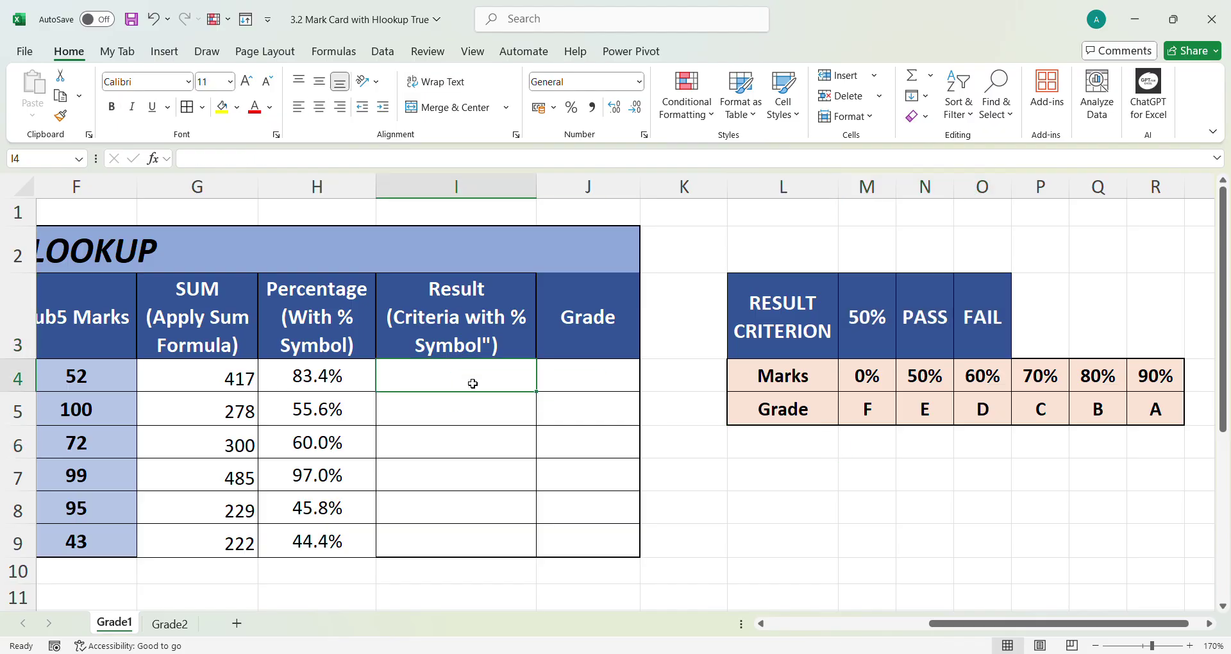
{"action": "type", "text": "=IF"}
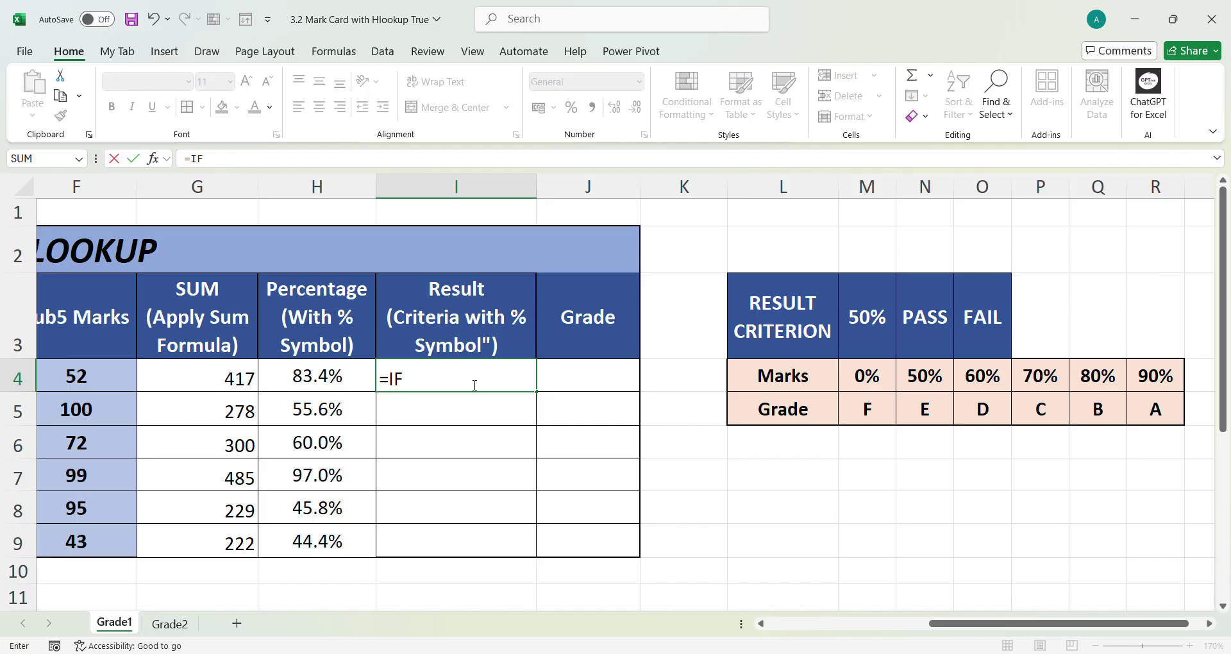
{"action": "type", "text": "("}
{"action": "left_click", "coordinate": [326, 378]}
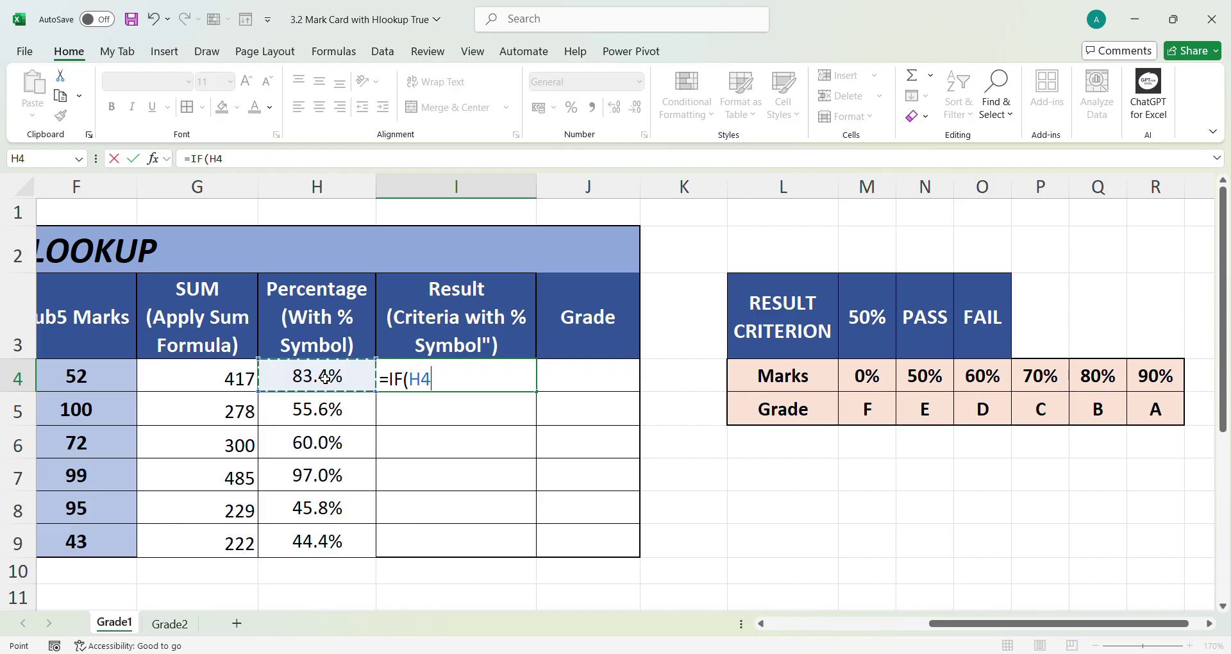
{"action": "type", "text": ">="}
{"action": "left_click", "coordinate": [881, 319]}
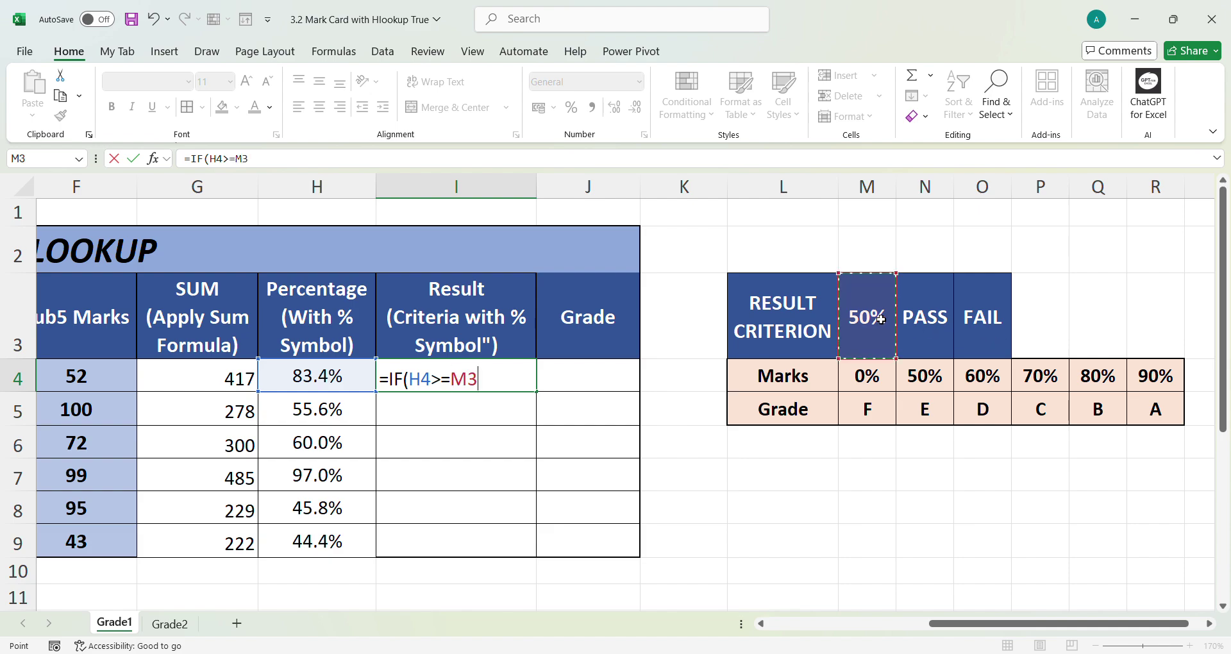
{"action": "type", "text": ","}
{"action": "left_click", "coordinate": [931, 329]}
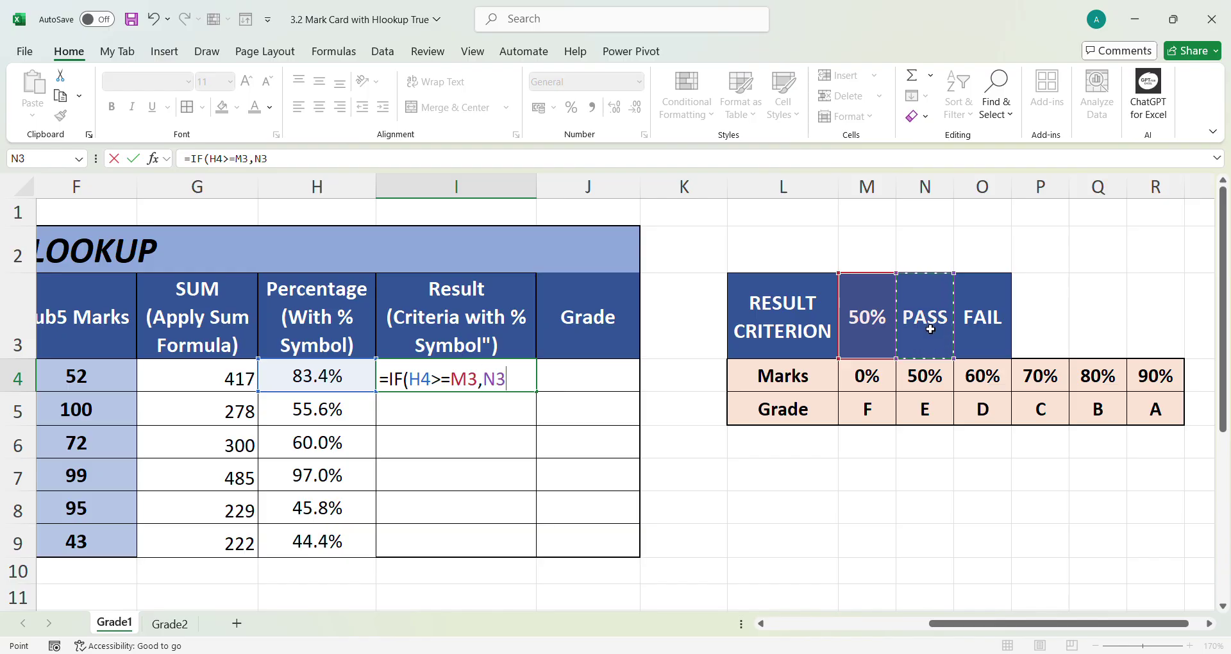
{"action": "type", "text": ","}
{"action": "left_click", "coordinate": [980, 329]}
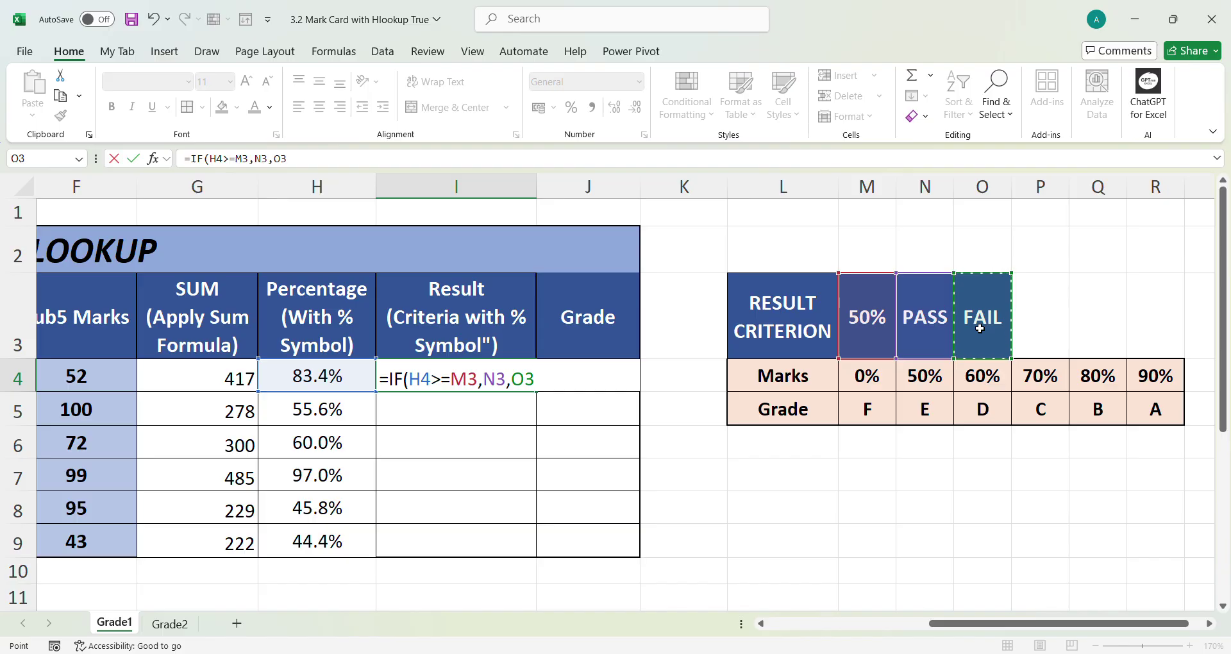
{"action": "type", "text": ")"}
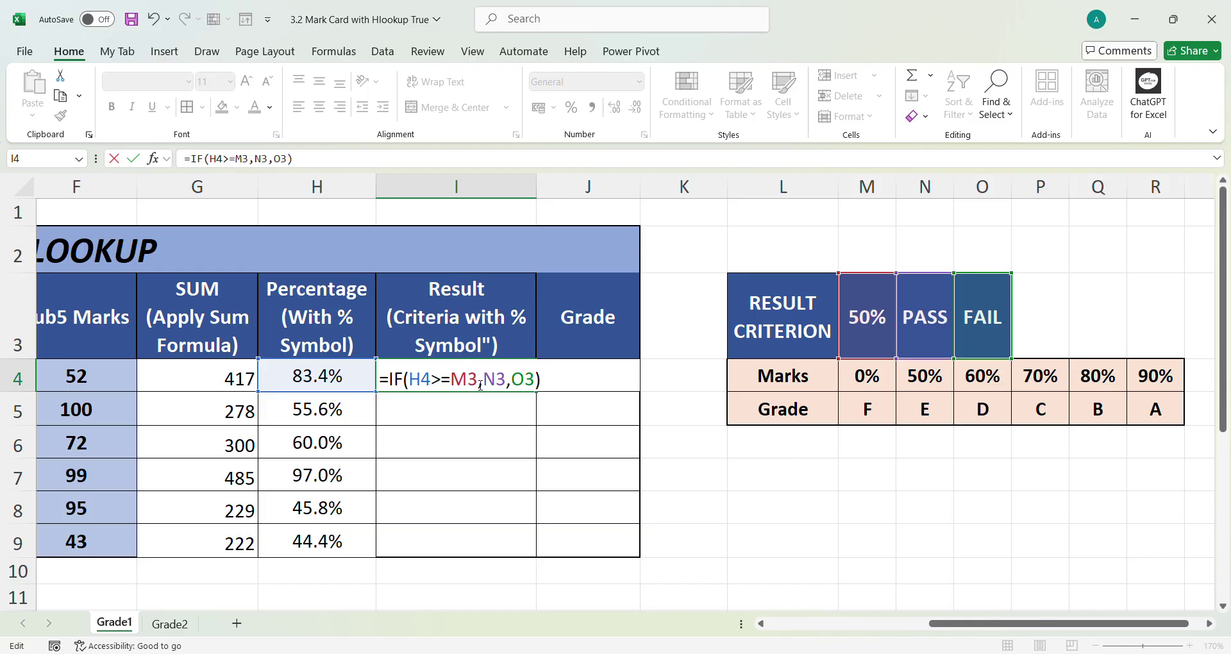
Make the M3, N3 and O3 references in I4's IF formula absolute and fill the formula down to I9.
{"action": "key", "text": "F4"}
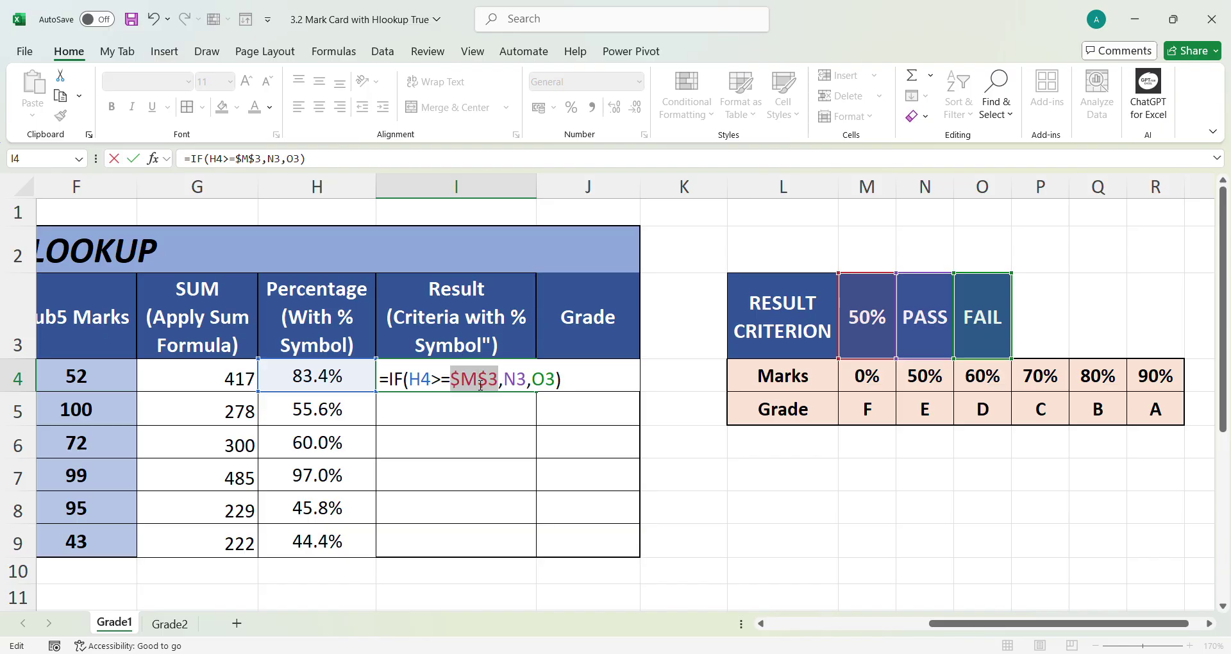
{"action": "left_click", "coordinate": [524, 385]}
{"action": "key", "text": "F4"}
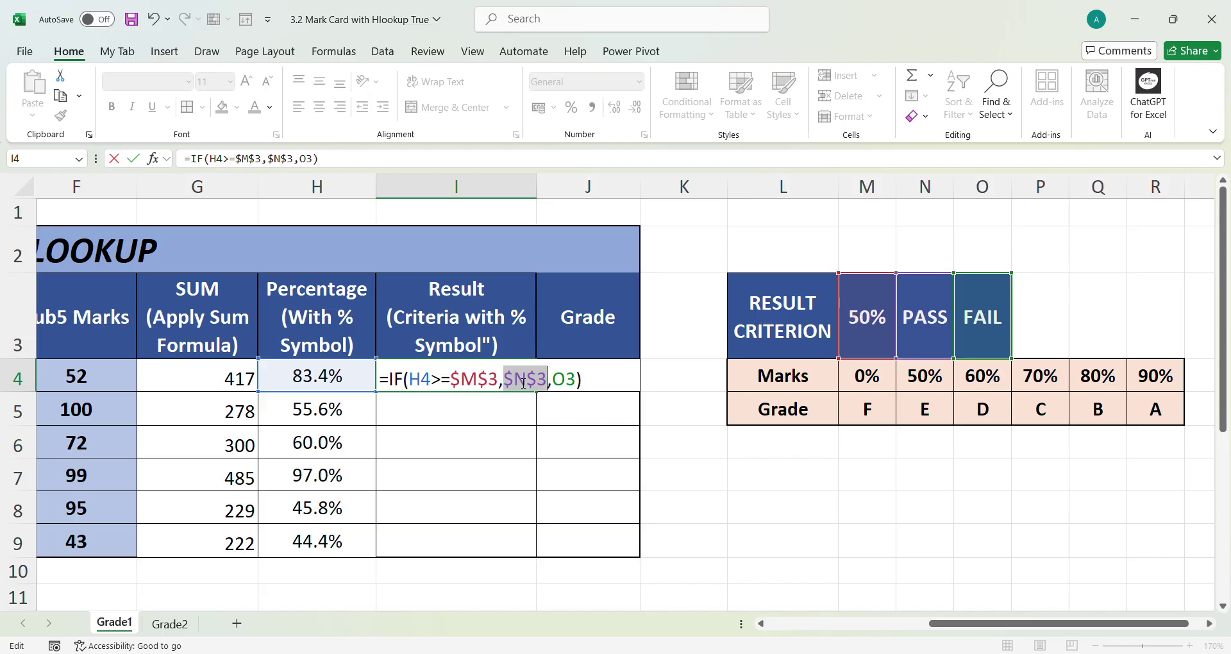
{"action": "left_click", "coordinate": [568, 380]}
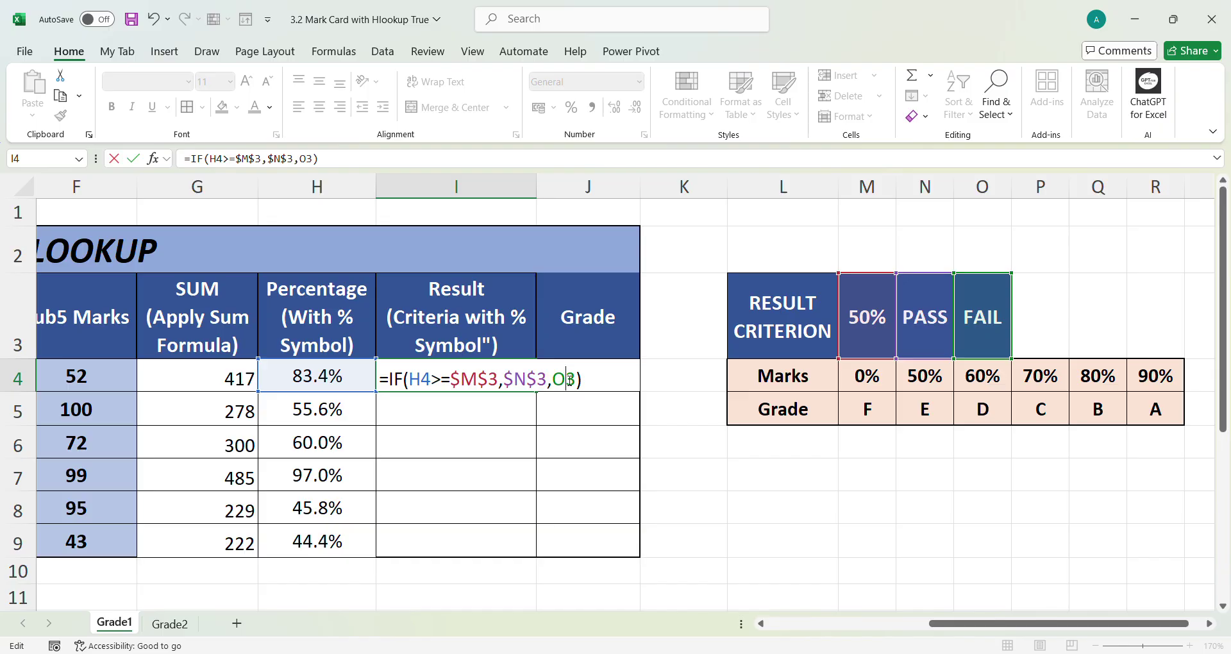
{"action": "key", "text": "F4"}
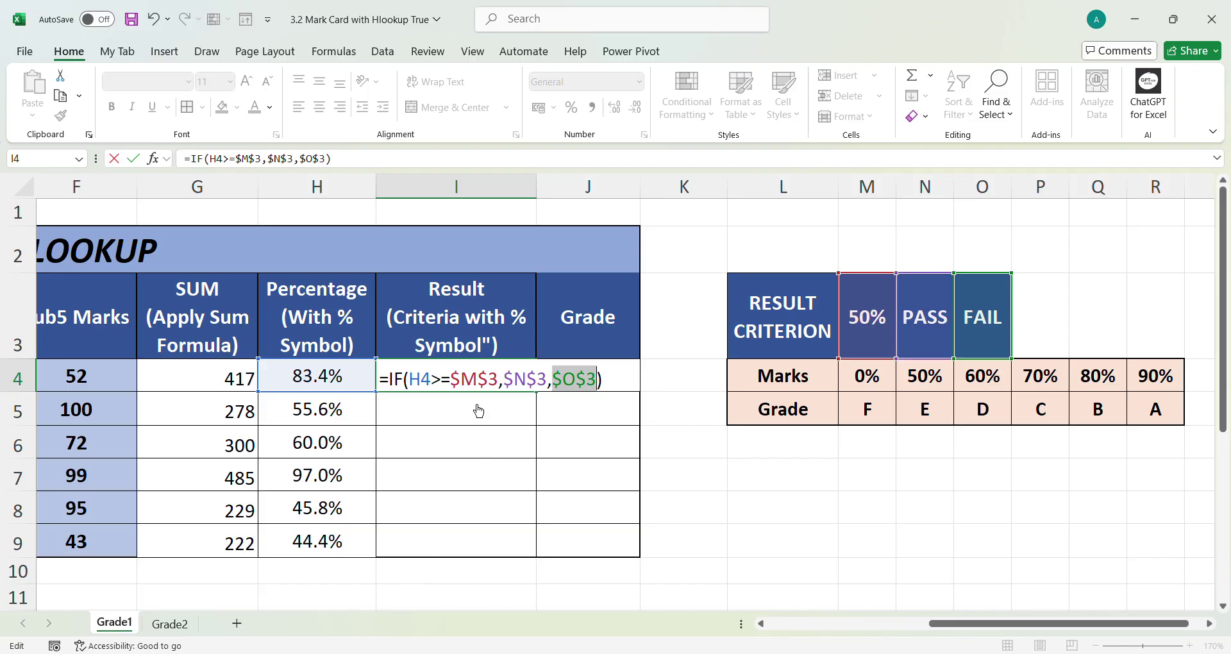
{"action": "left_click", "coordinate": [612, 383]}
{"action": "key", "text": "Return"}
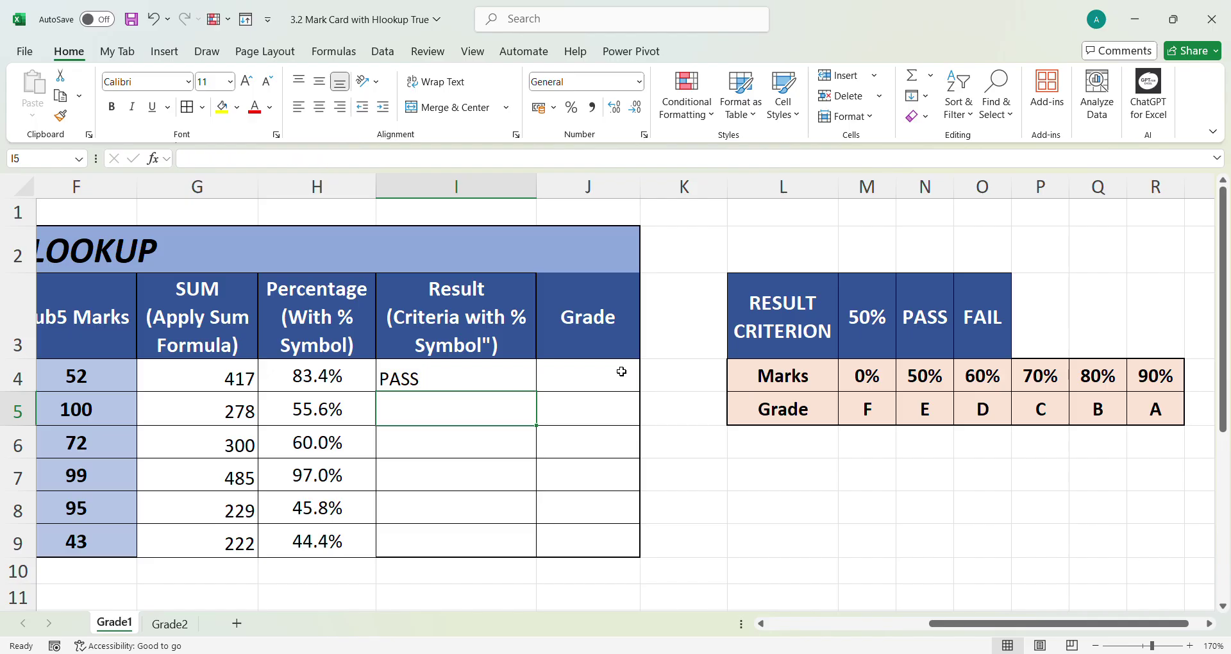
{"action": "left_click_drag", "start_coordinate": [522, 381], "coordinate": [519, 534]}
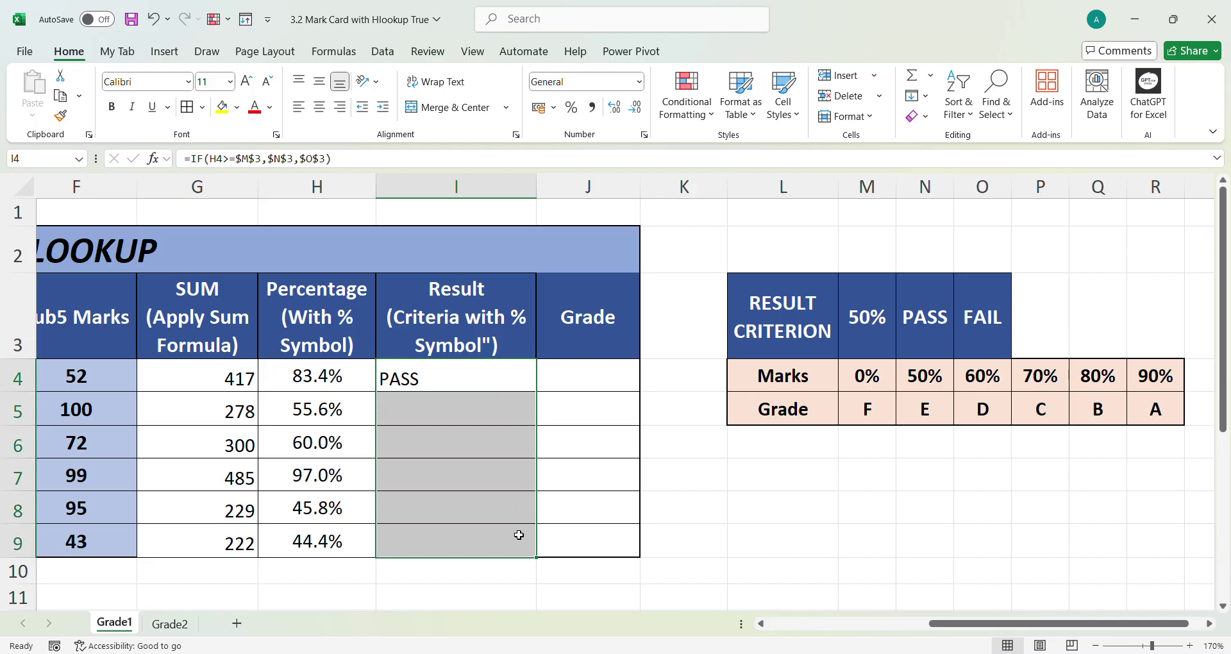
{"action": "key", "text": "ctrl+d"}
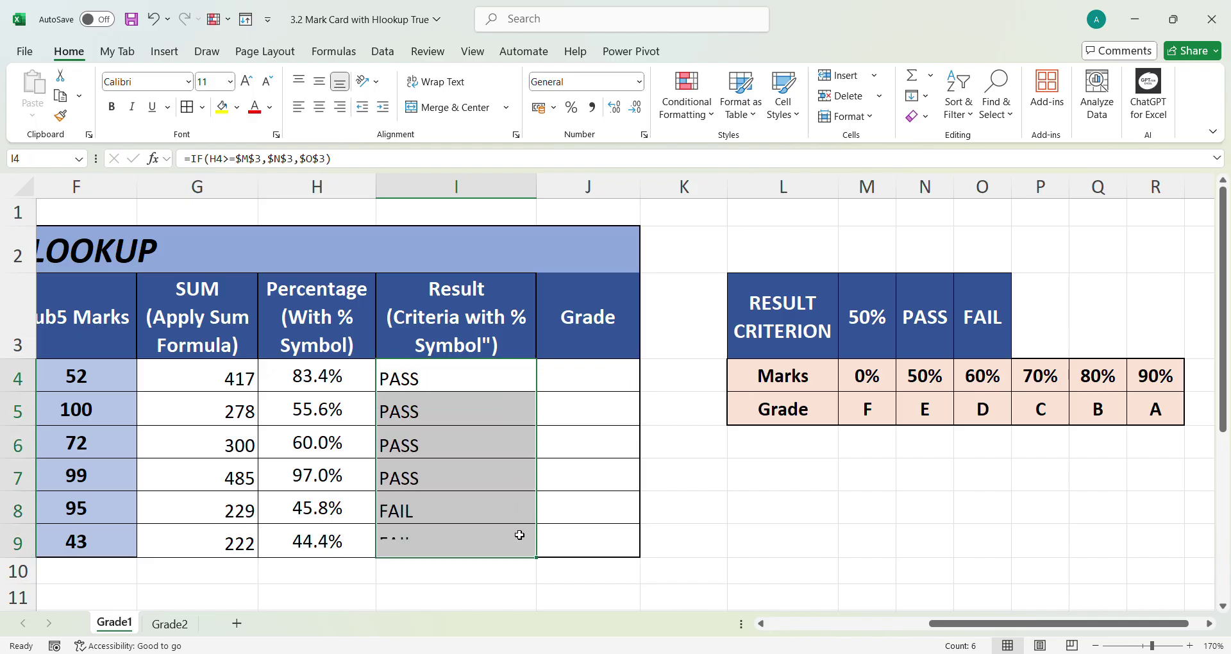
Start an HLOOKUP formula in Grade cell J4 with H4 as the lookup value and $M$4:$R$5 as the table range.
{"action": "left_click", "coordinate": [619, 382]}
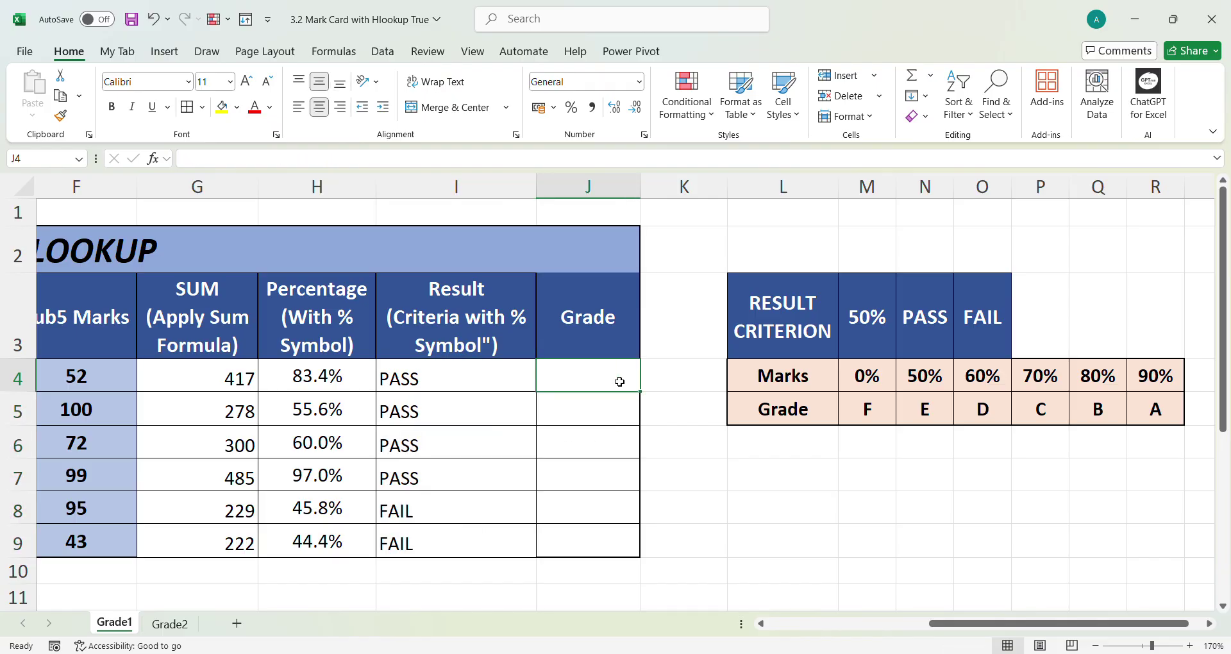
{"action": "type", "text": "=HL"}
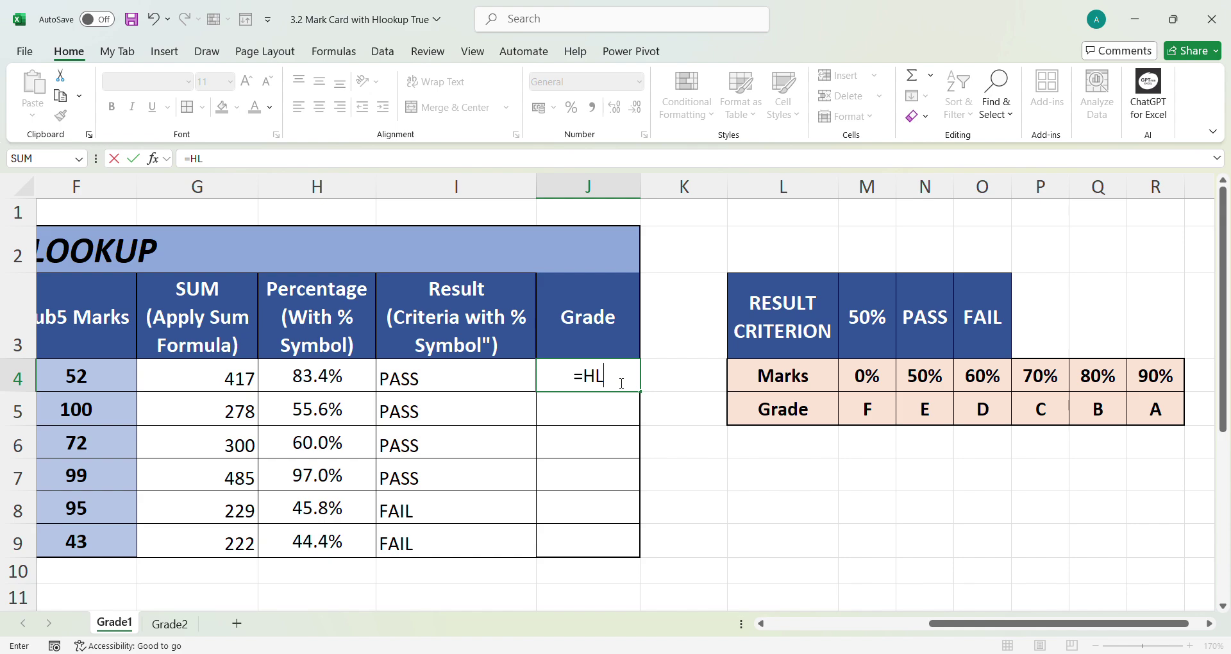
{"action": "key", "text": "Tab"}
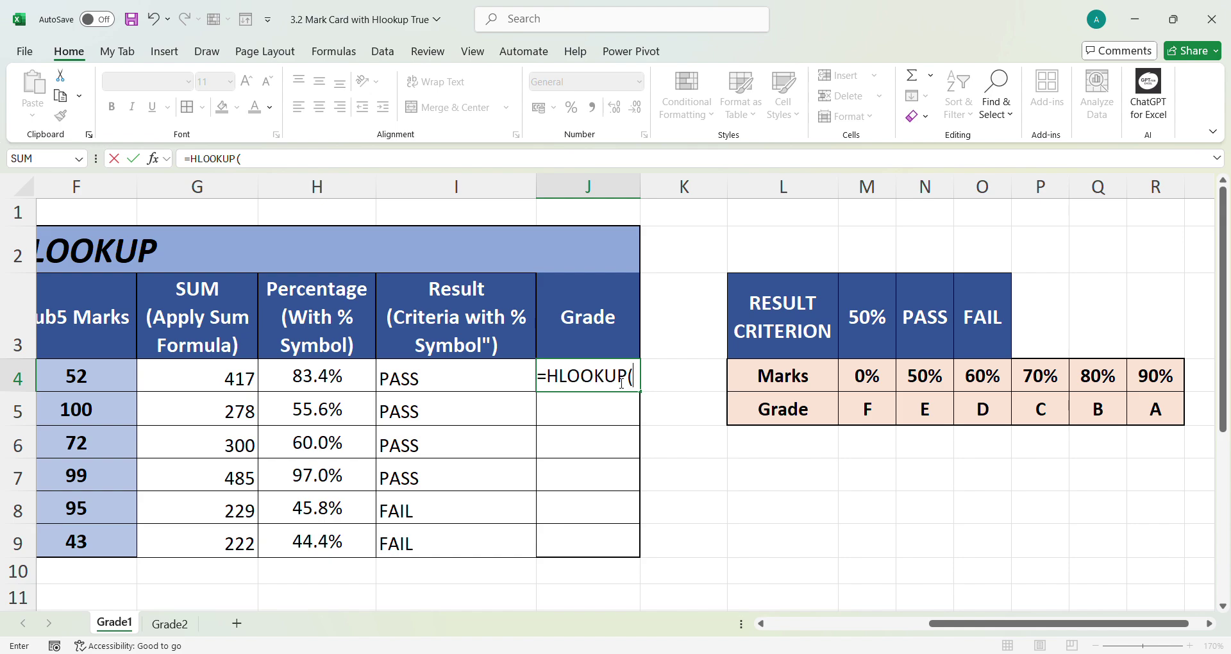
{"action": "left_click", "coordinate": [360, 380]}
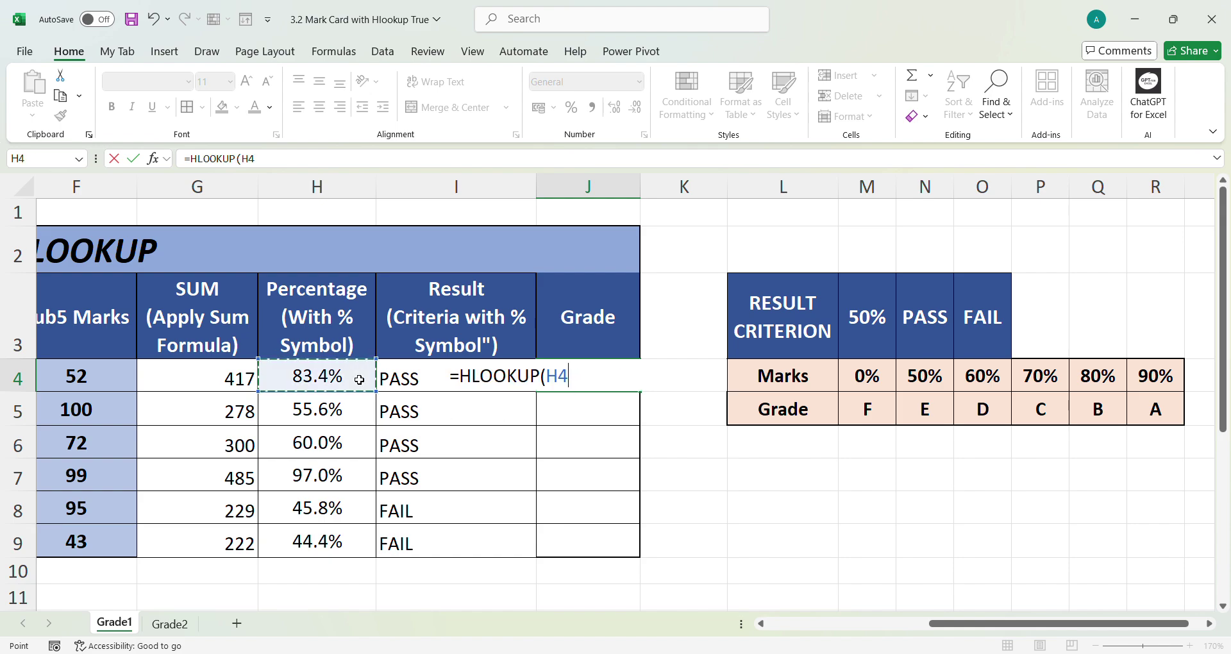
{"action": "type", "text": ","}
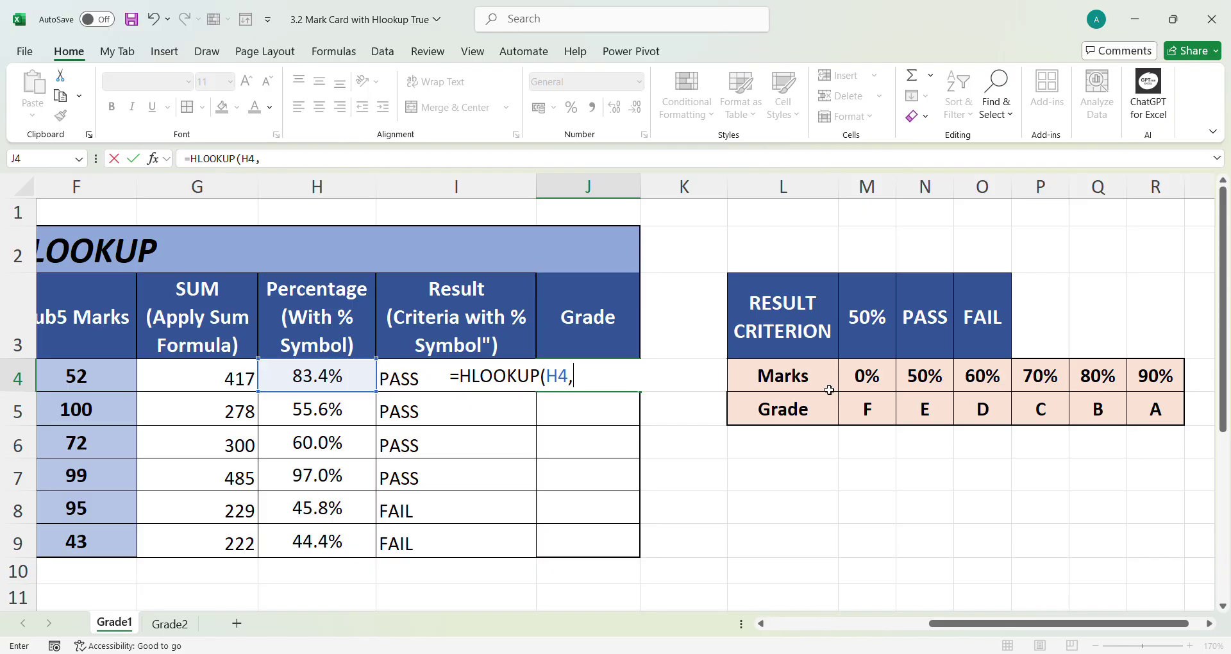
{"action": "left_click_drag", "start_coordinate": [847, 383], "coordinate": [1139, 416]}
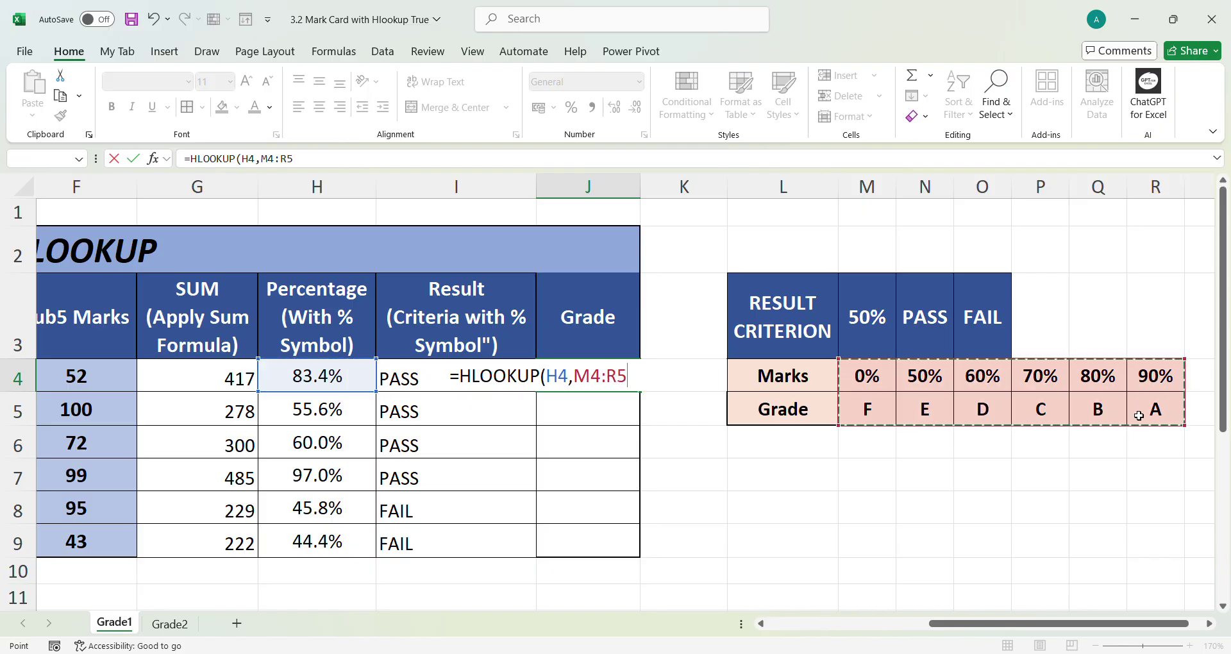
{"action": "key", "text": "F4"}
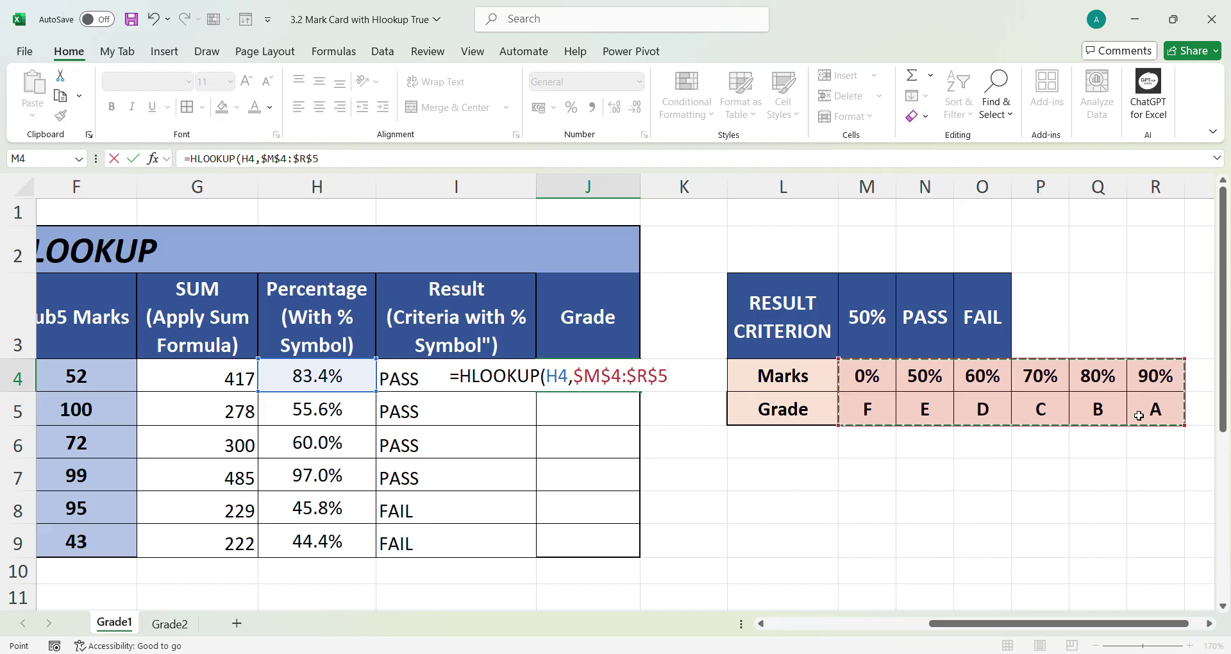
{"action": "type", "text": ","}
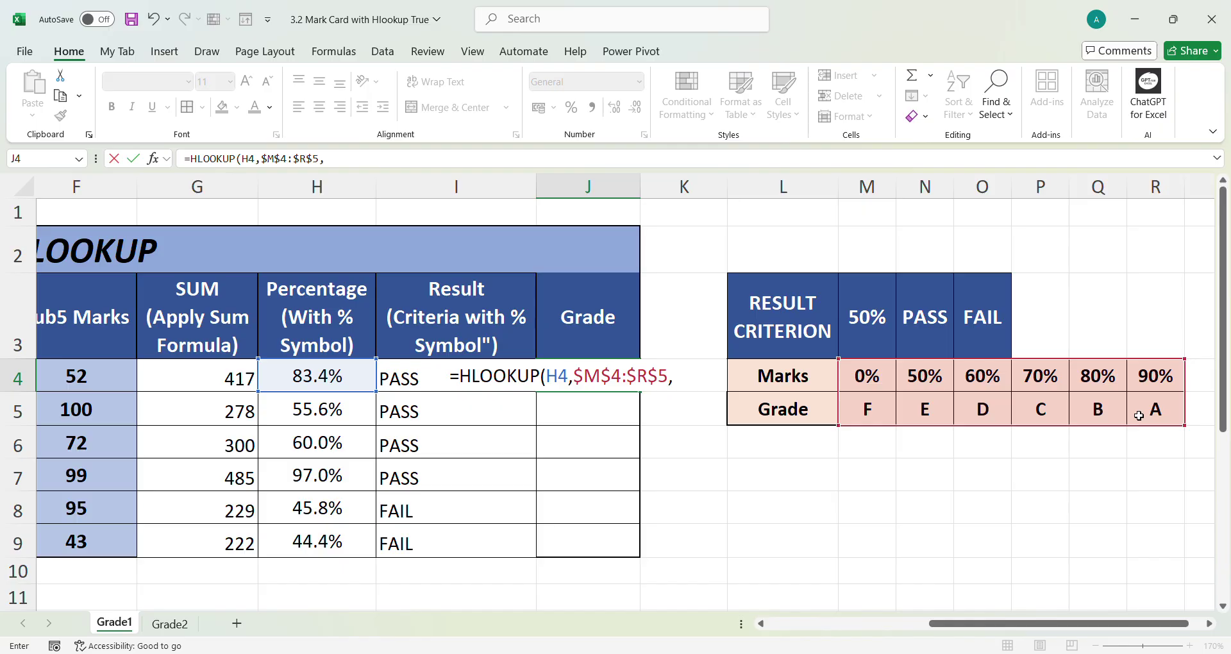
Complete J4's HLOOKUP with row index 2 and TRUE for approximate match, and fill the formula down to J9.
{"action": "type", "text": ",2"}
{"action": "key", "text": "BackSpace"}
{"action": "key", "text": "BackSpace"}
{"action": "type", "text": "2,TRUE"}
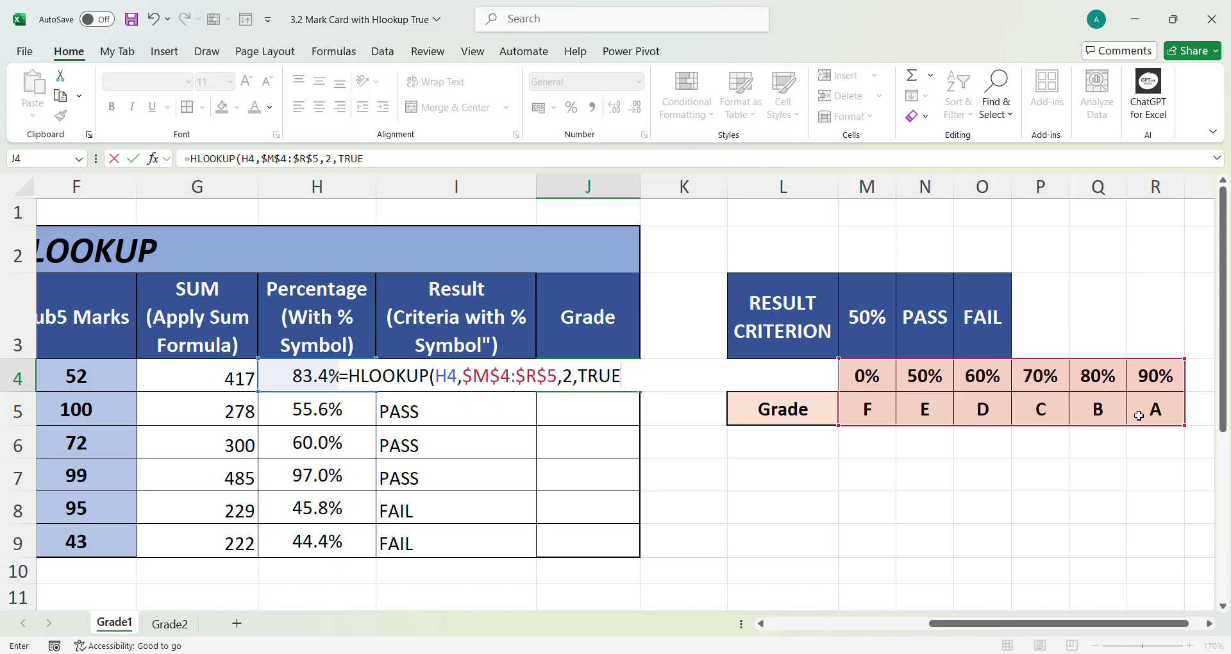
{"action": "type", "text": ")"}
{"action": "key", "text": "Return"}
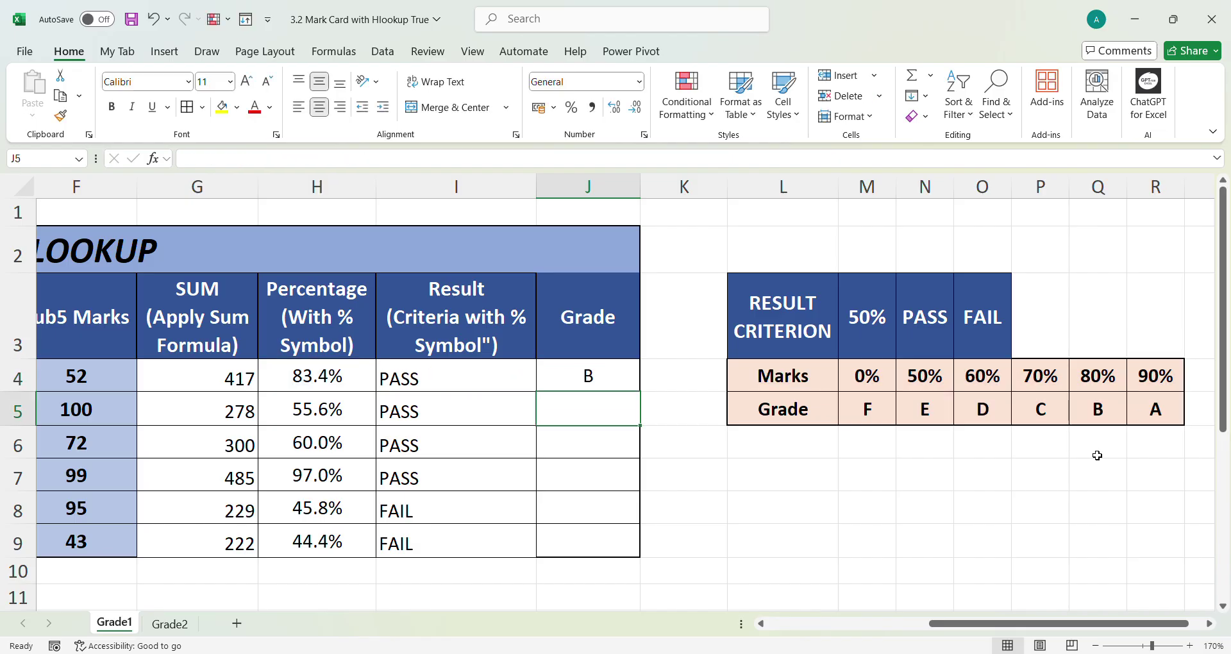
{"action": "left_click_drag", "start_coordinate": [593, 380], "coordinate": [594, 557]}
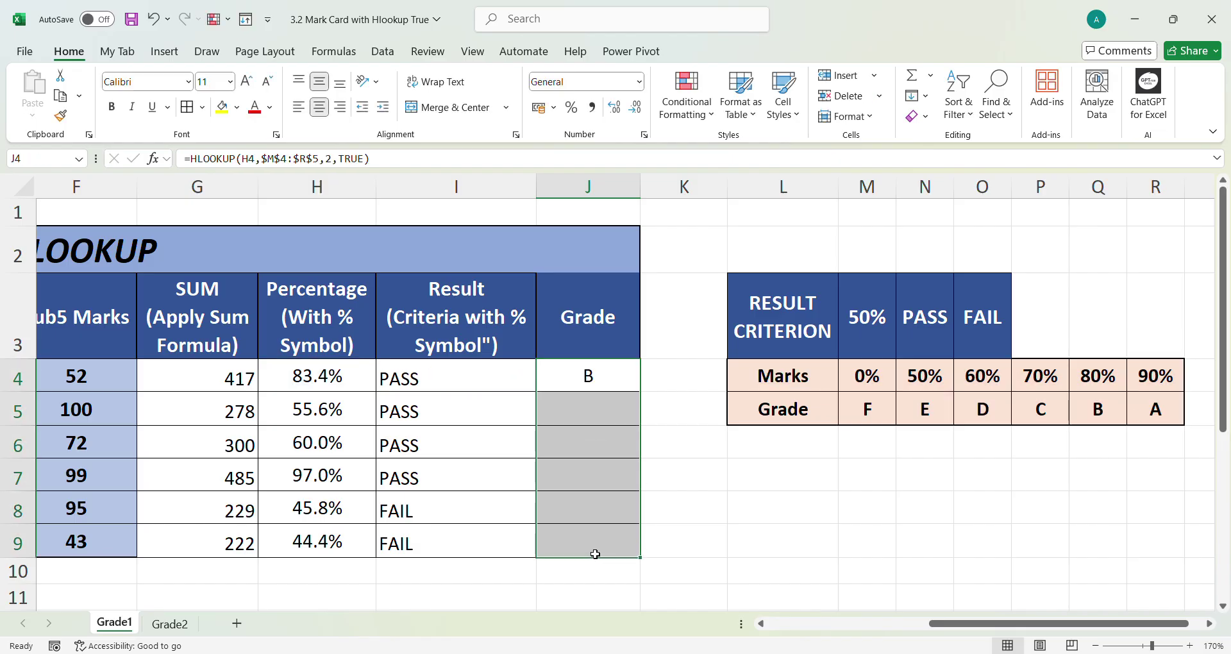
{"action": "key", "text": "ctrl+d"}
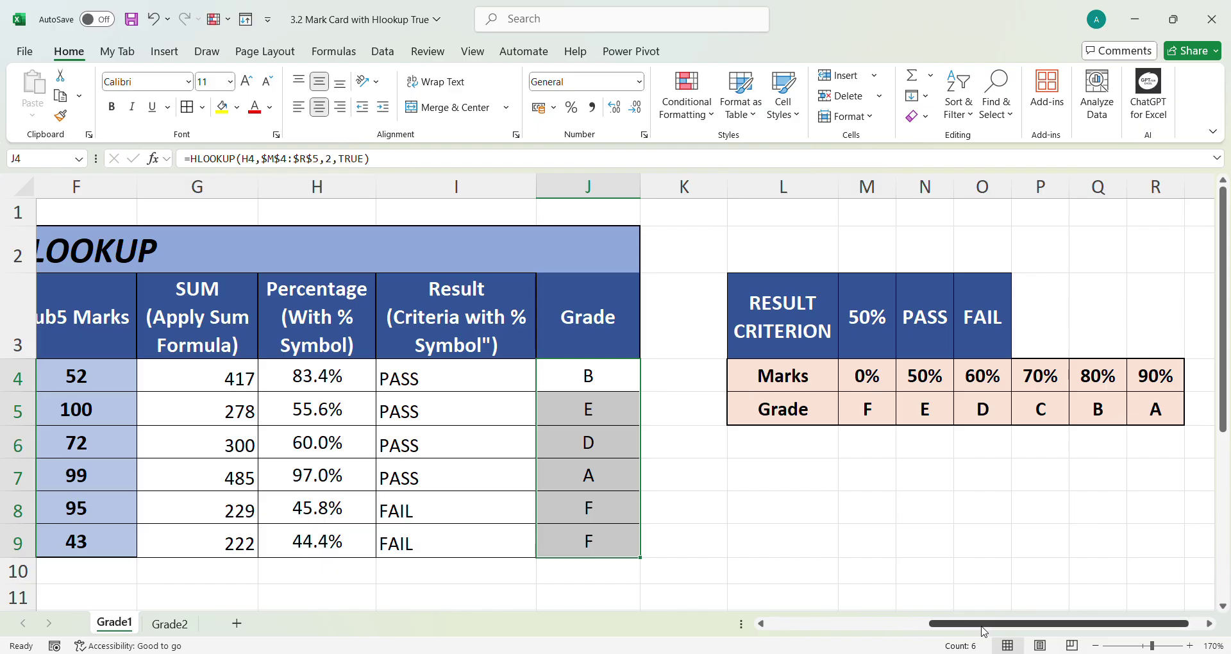
Open the Grade2 sheet and examine each student's subject marks in B4:G8, column by column.
{"action": "mouse_move", "coordinate": [984, 626]}
{"action": "left_mouse_down"}
{"action": "mouse_move", "coordinate": [814, 640]}
{"action": "mouse_move", "coordinate": [987, 637]}
{"action": "left_mouse_up"}
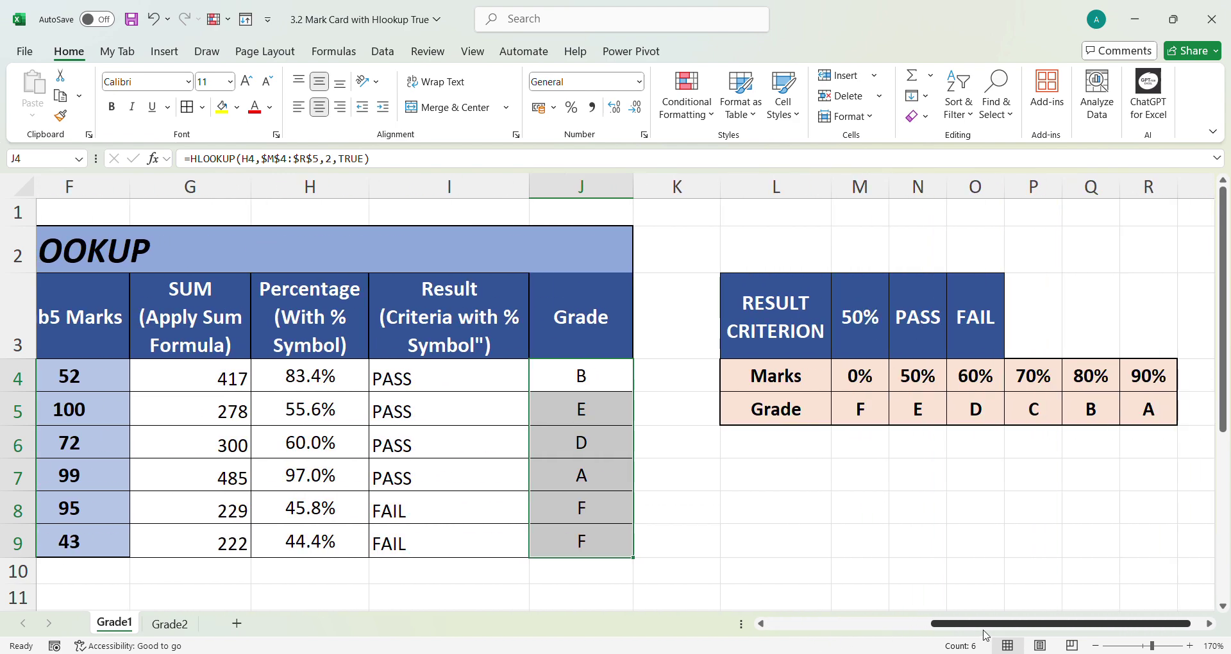
{"action": "left_click", "coordinate": [179, 628]}
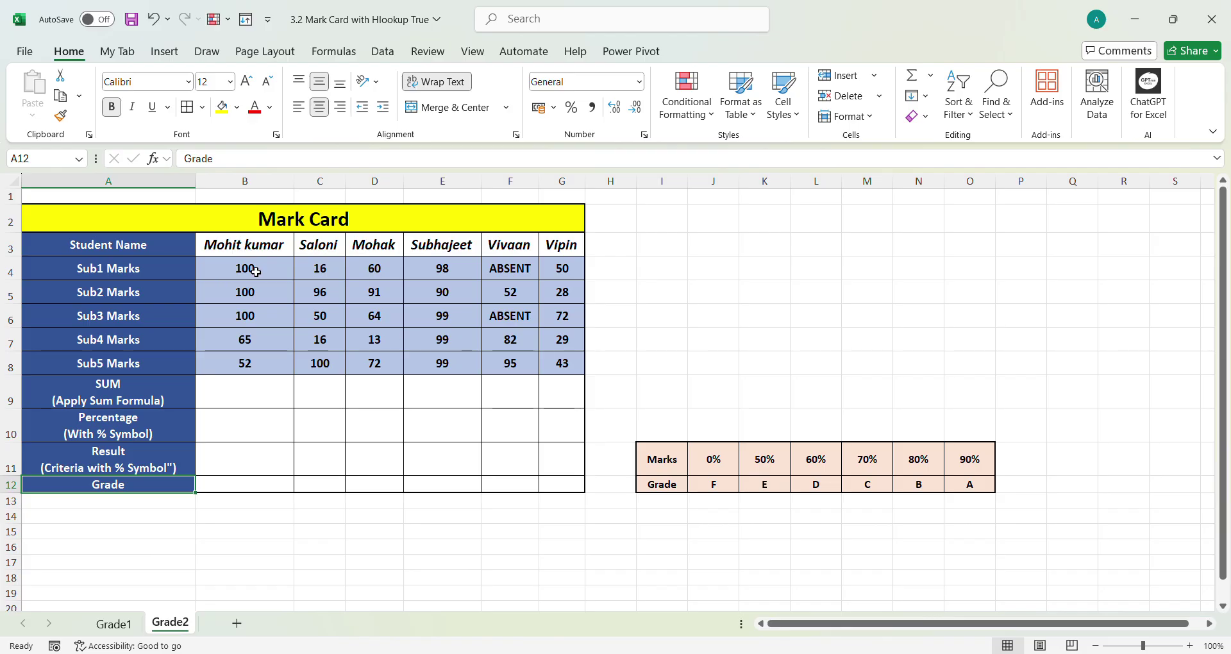
{"action": "left_click_drag", "start_coordinate": [256, 272], "coordinate": [253, 362]}
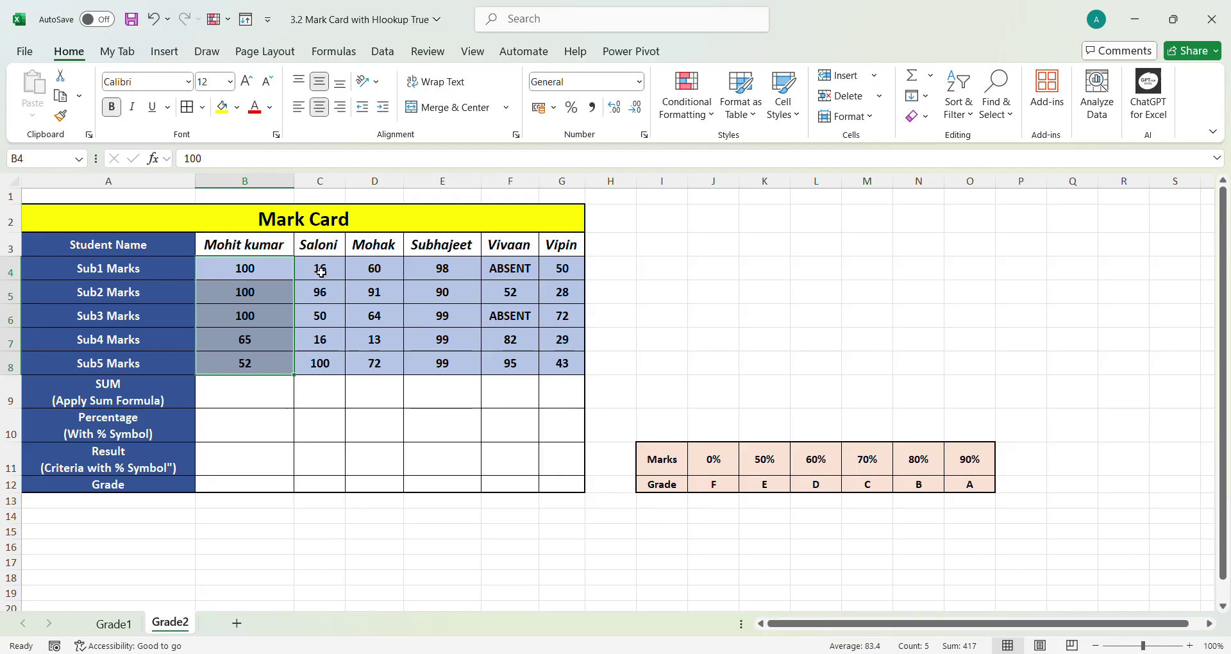
{"action": "left_click_drag", "start_coordinate": [322, 272], "coordinate": [319, 361]}
{"action": "left_click_drag", "start_coordinate": [376, 267], "coordinate": [380, 363]}
{"action": "left_click_drag", "start_coordinate": [440, 272], "coordinate": [443, 363]}
{"action": "left_click_drag", "start_coordinate": [505, 273], "coordinate": [510, 364]}
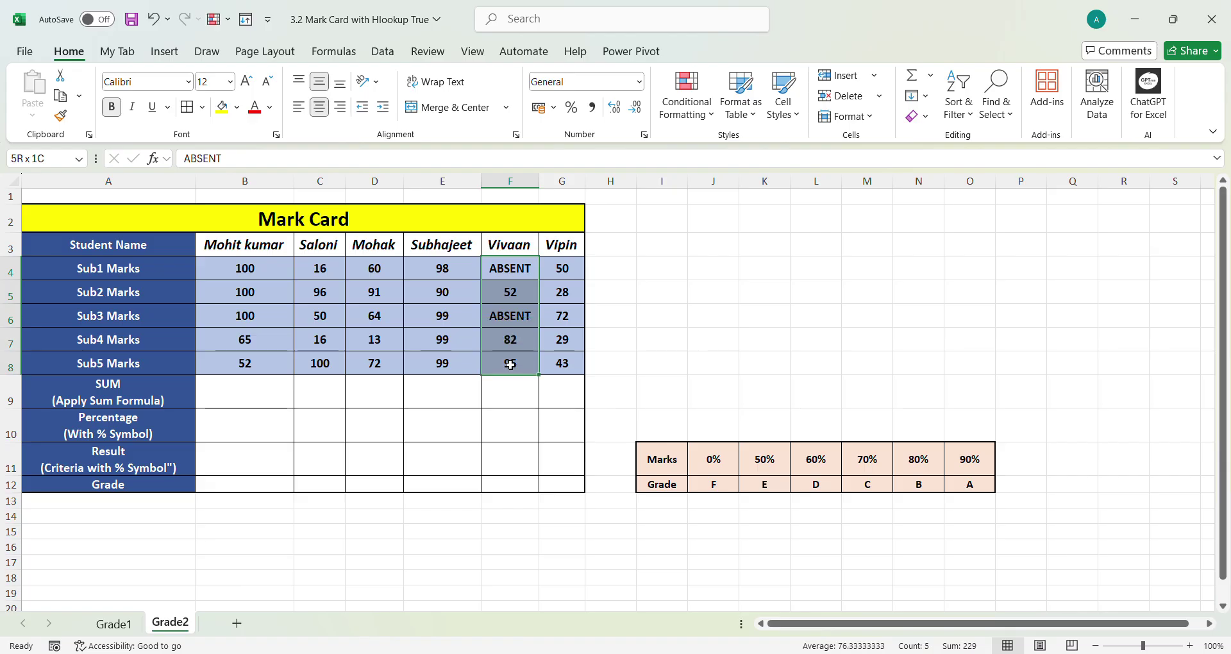
{"action": "left_click_drag", "start_coordinate": [547, 271], "coordinate": [565, 366]}
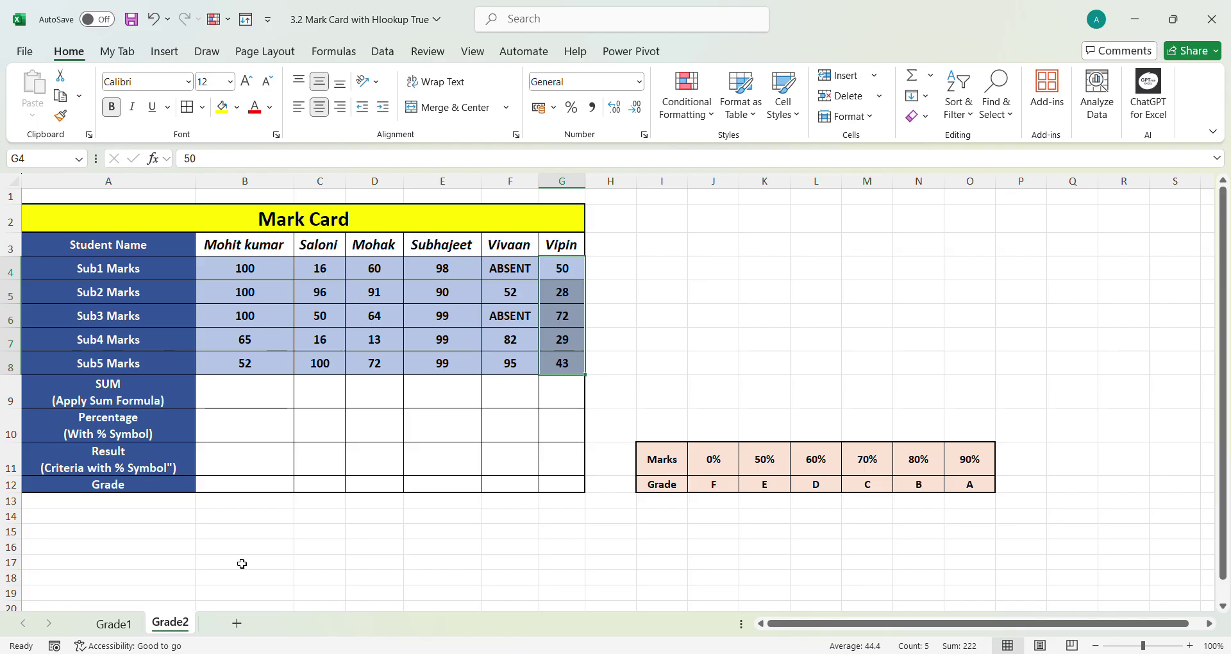
Copy the result criterion cells L3:O3 from the Grade1 sheet and paste them at I4 on the Grade2 sheet.
{"action": "left_click", "coordinate": [114, 624]}
{"action": "left_click_drag", "start_coordinate": [783, 311], "coordinate": [960, 303]}
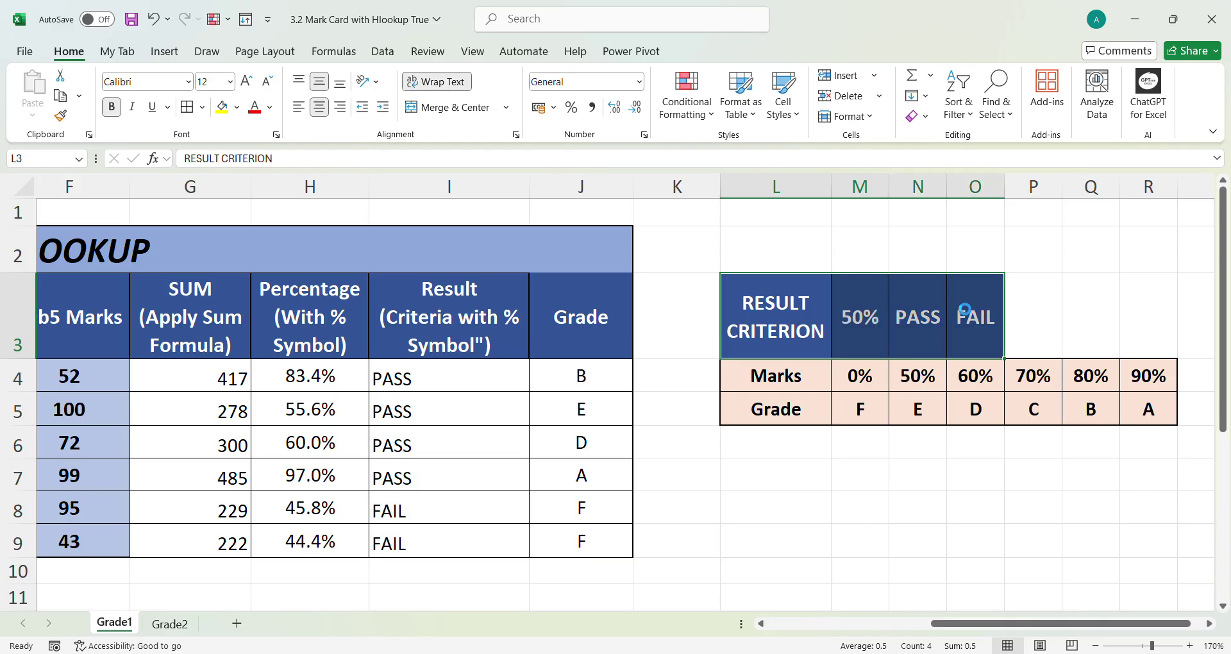
{"action": "key", "text": "ctrl+c"}
{"action": "left_click", "coordinate": [172, 622]}
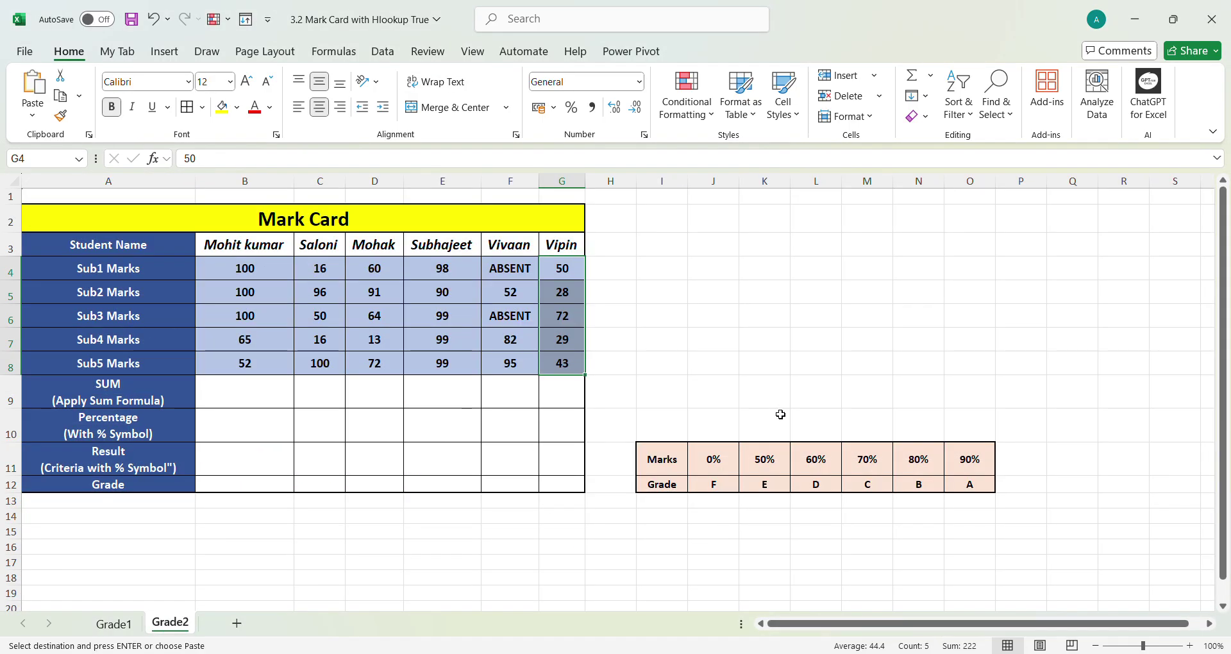
{"action": "left_click", "coordinate": [671, 272]}
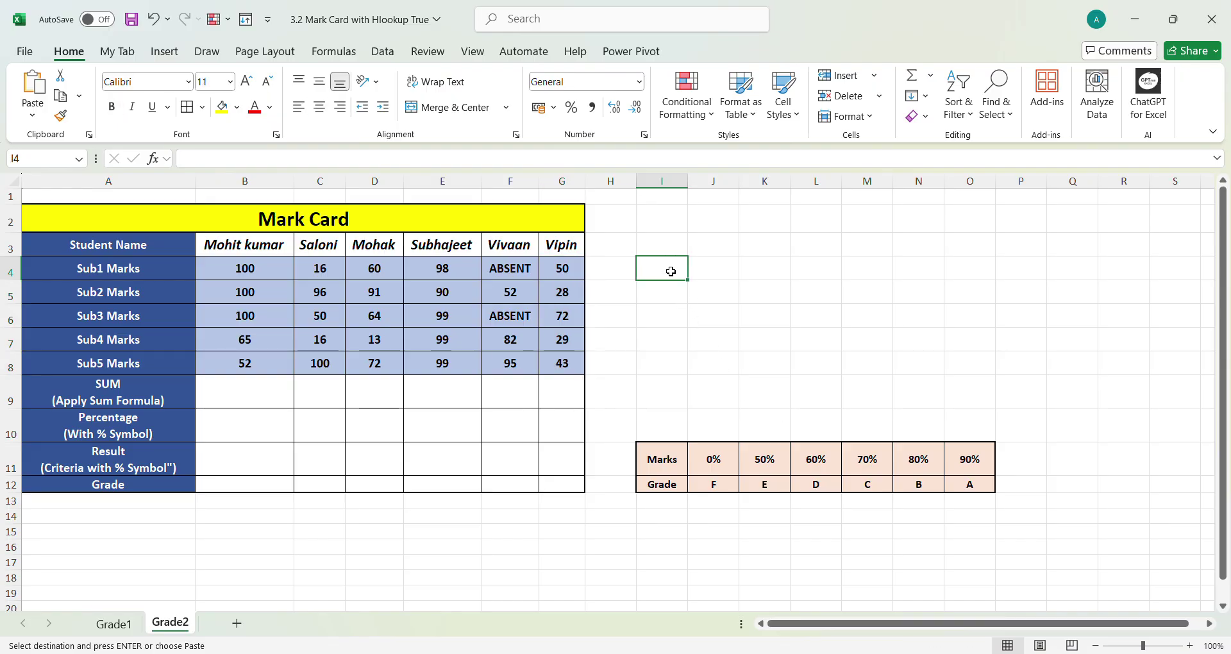
{"action": "key", "text": "ctrl+v"}
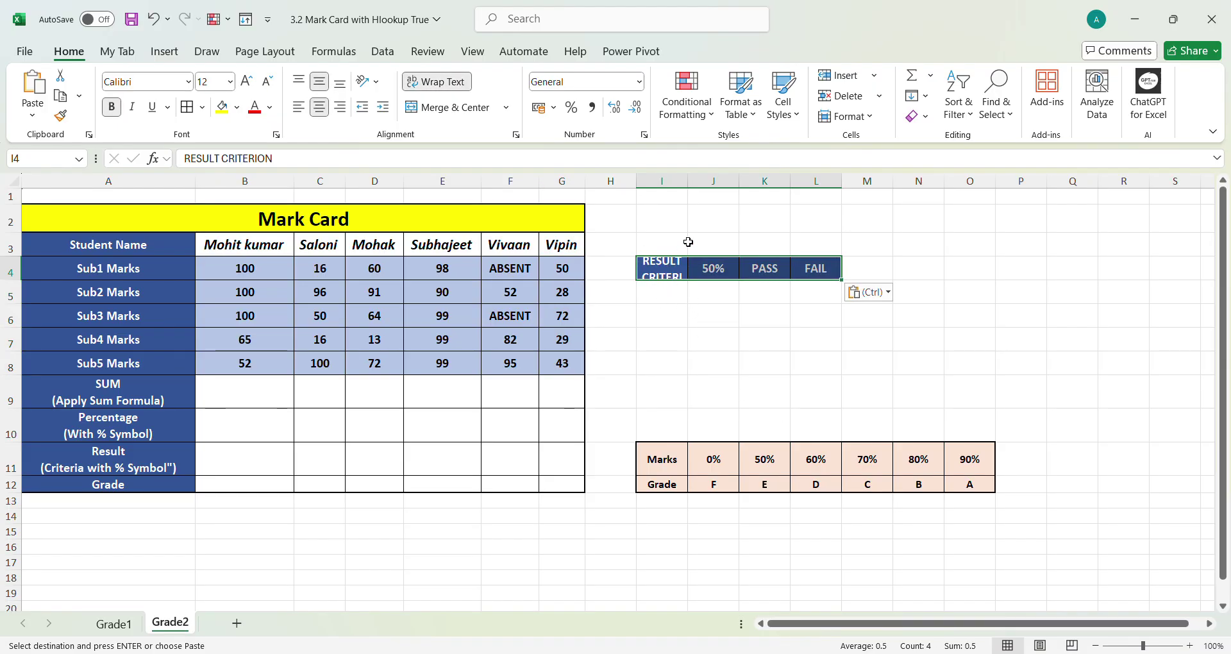
Widen column I to fit the RESULT CRITERION label and move the Marks/Grade table from I11:O12 up to I6:O7.
{"action": "left_click_drag", "start_coordinate": [688, 182], "coordinate": [762, 182]}
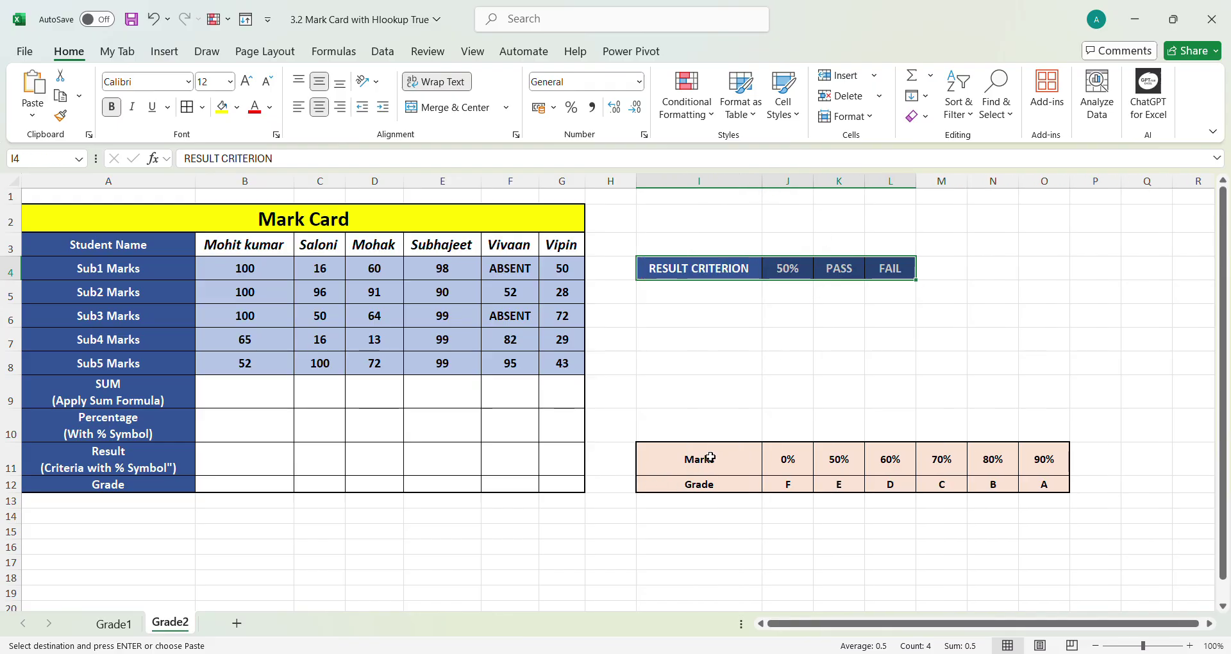
{"action": "left_click_drag", "start_coordinate": [711, 458], "coordinate": [1033, 486]}
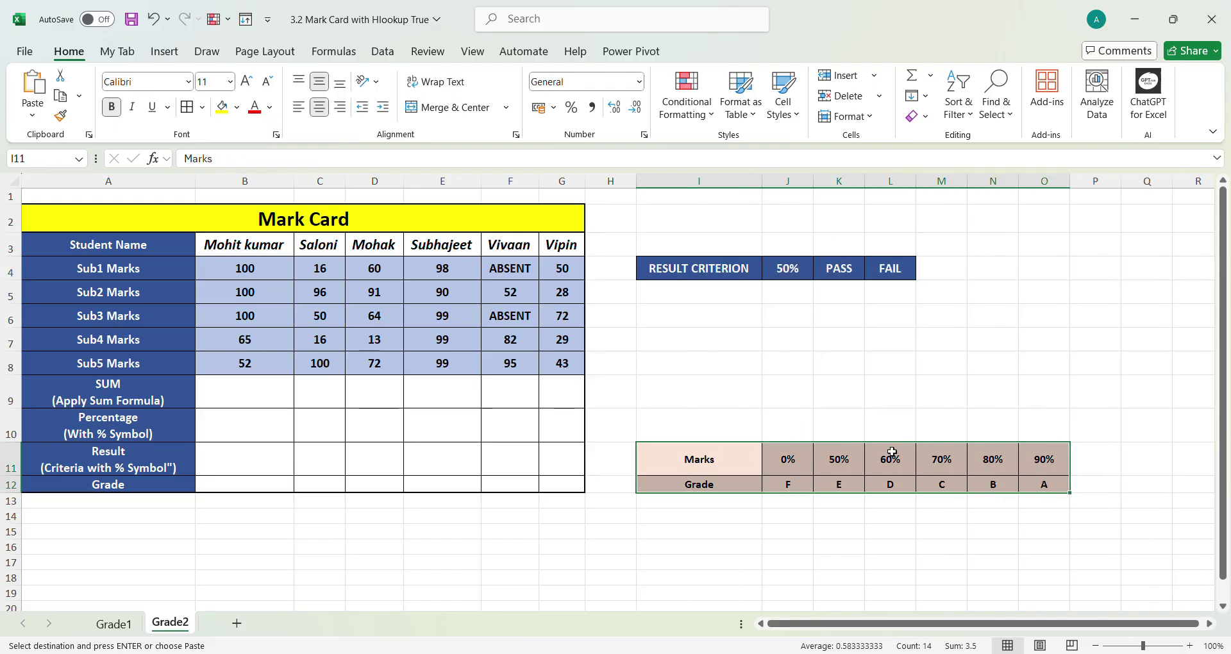
{"action": "left_click_drag", "start_coordinate": [860, 449], "coordinate": [837, 320]}
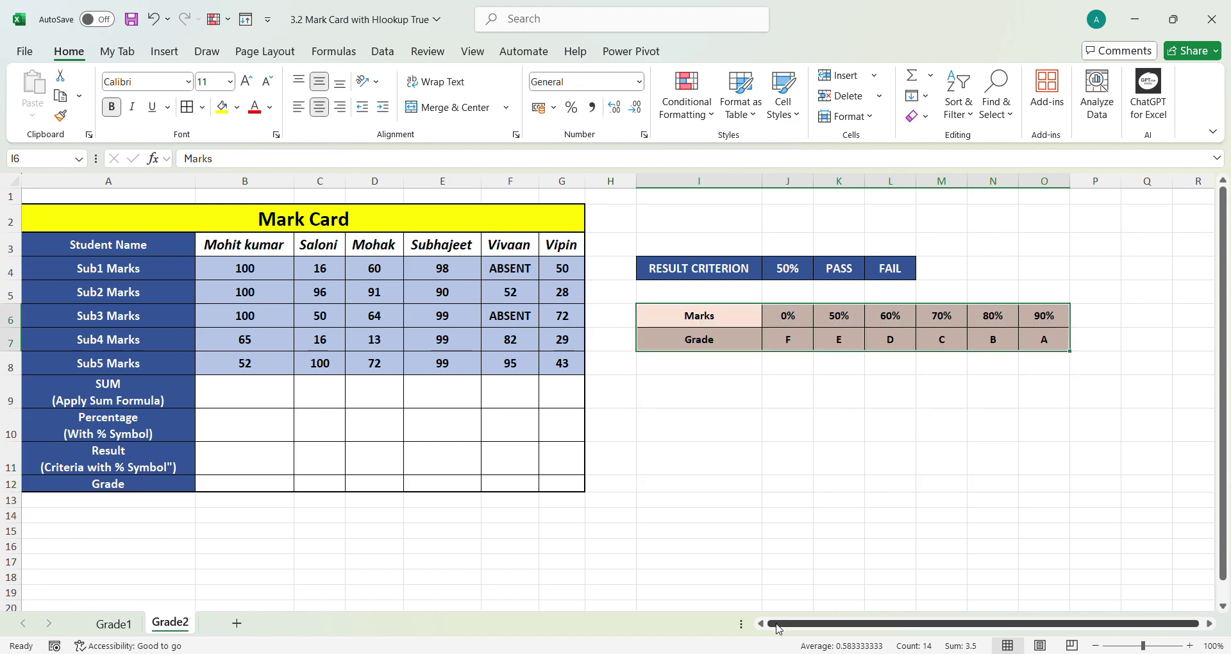
Enter =SUM(B4:B8) in the SUM cell B9 and fill it across to G9.
{"action": "left_click", "coordinate": [236, 394]}
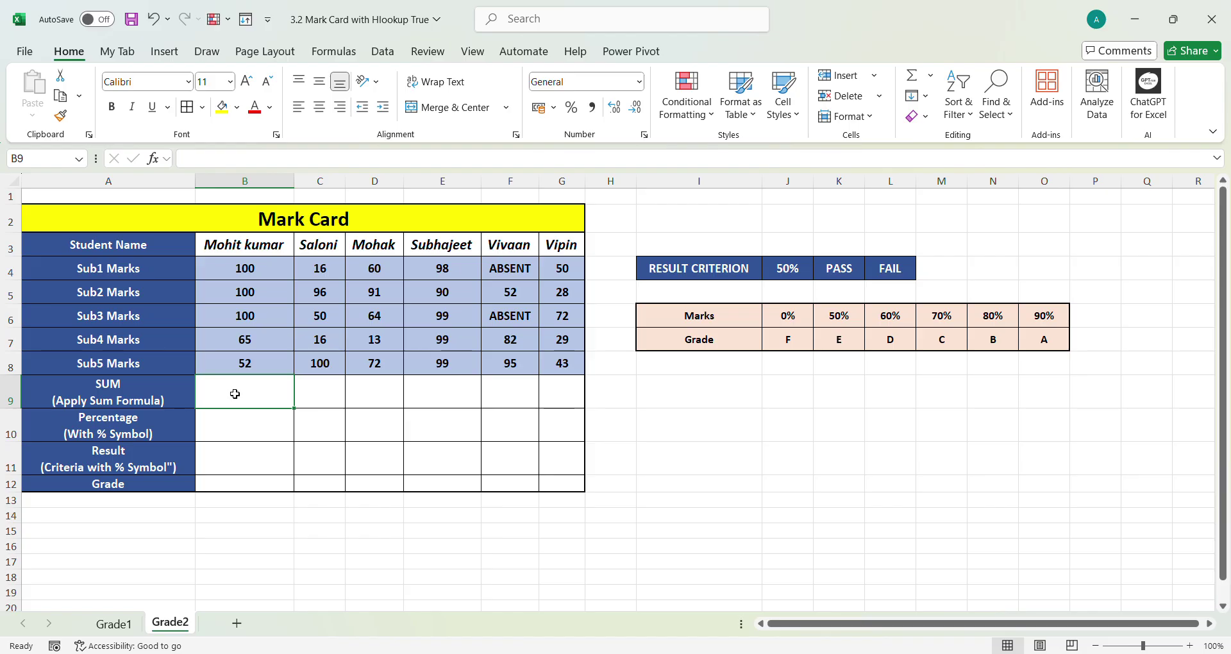
{"action": "type", "text": "=SUM("}
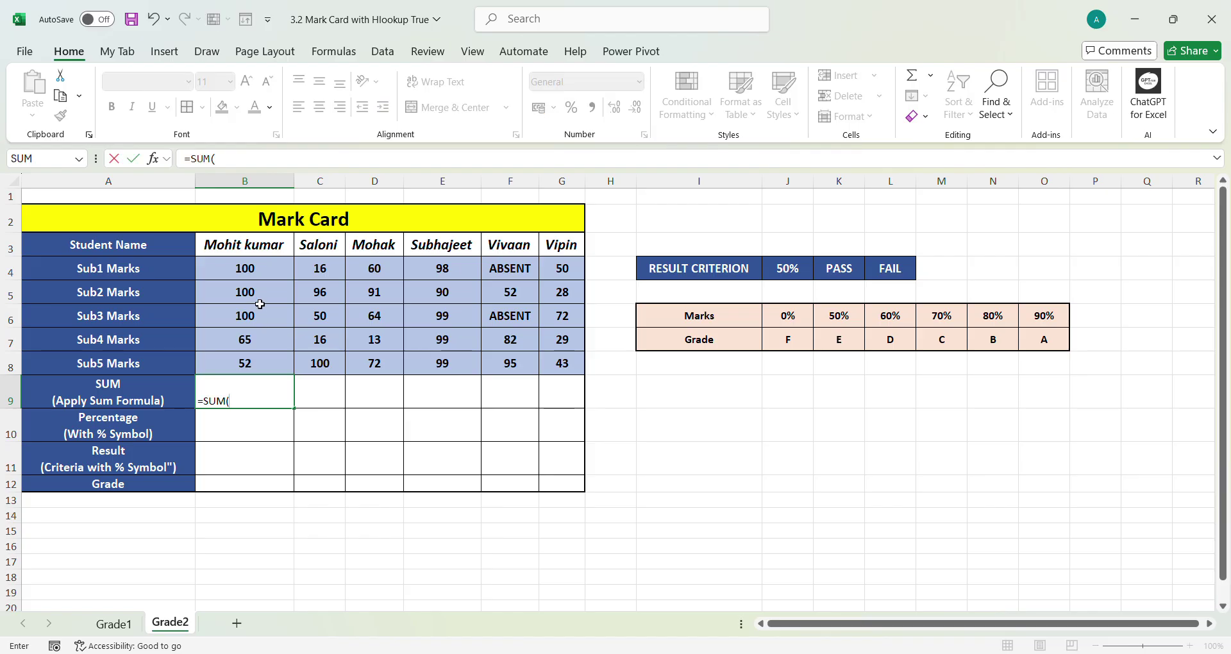
{"action": "left_click_drag", "start_coordinate": [256, 270], "coordinate": [268, 365]}
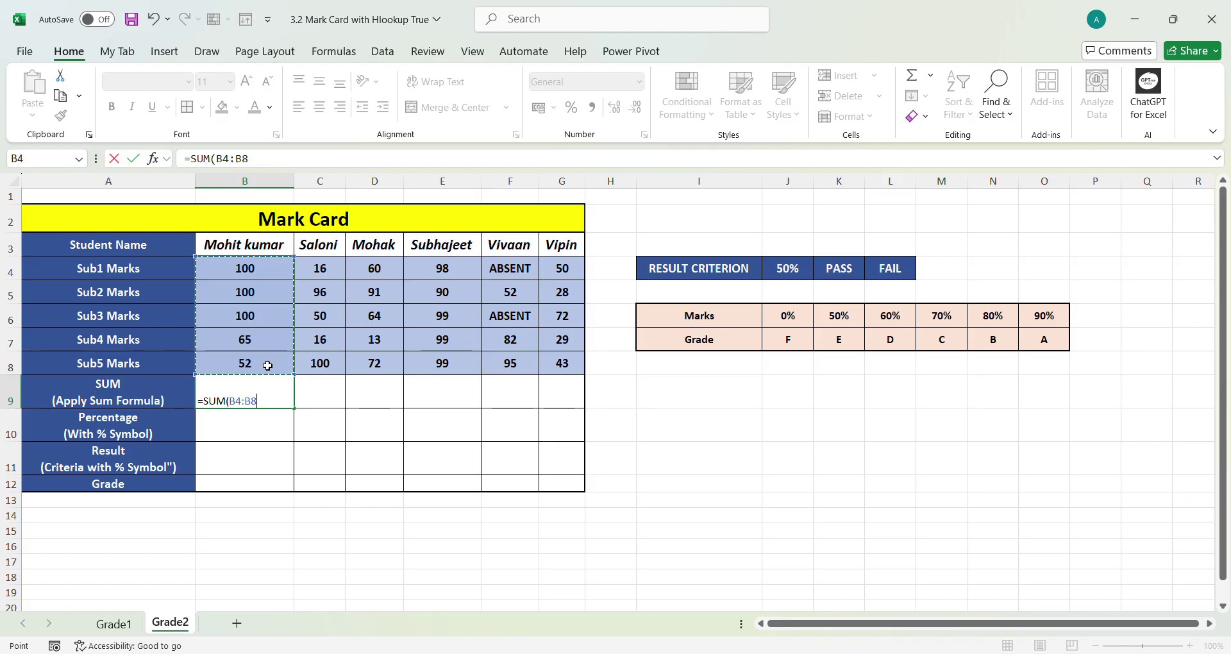
{"action": "type", "text": ")"}
{"action": "key", "text": "Return"}
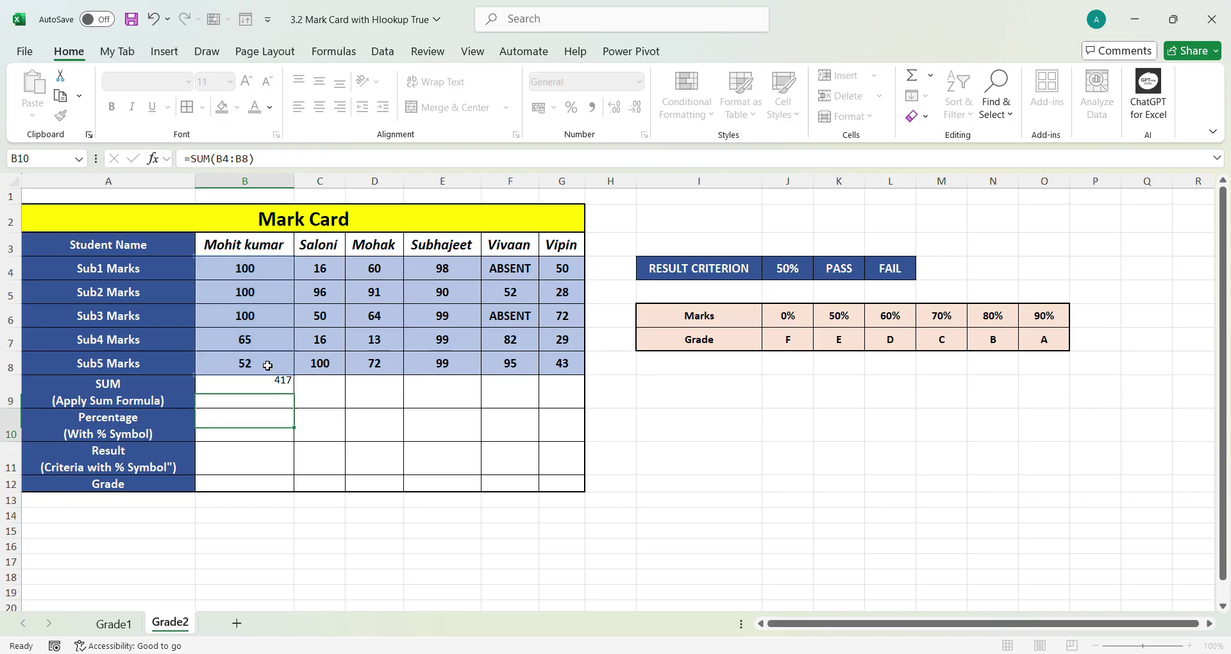
{"action": "left_click", "coordinate": [282, 405]}
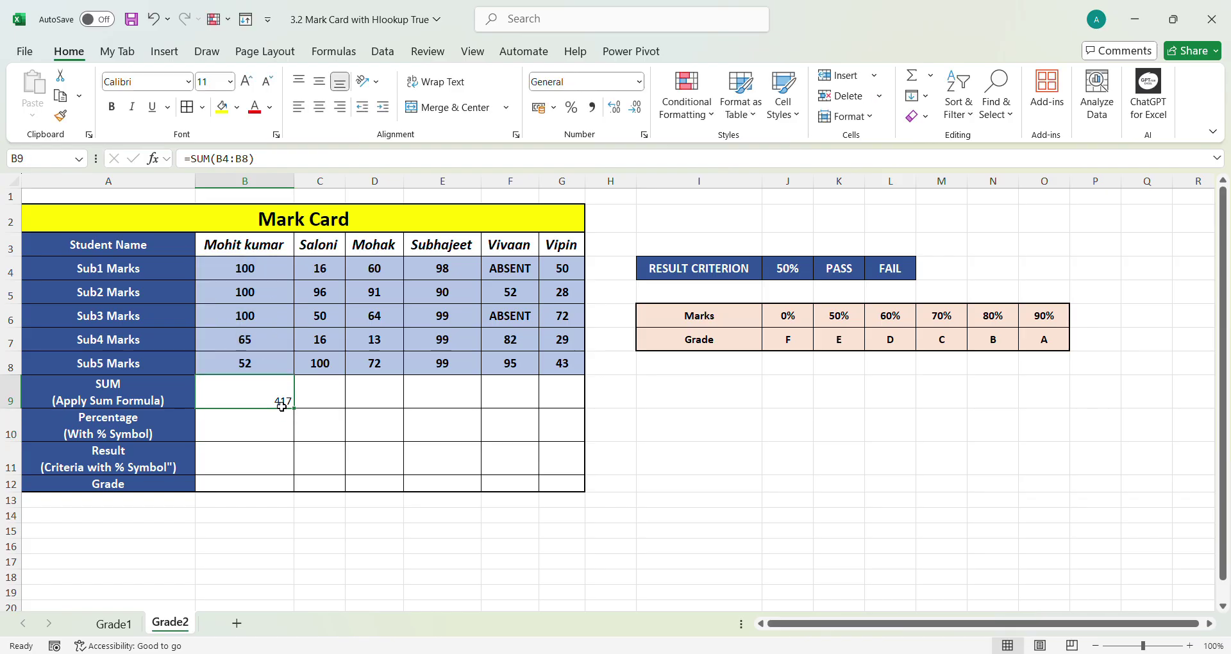
{"action": "left_click_drag", "start_coordinate": [293, 407], "coordinate": [579, 404]}
Enter =B9/500 in the Percentage cell B10 and fill it across to G10.
{"action": "left_click", "coordinate": [286, 433]}
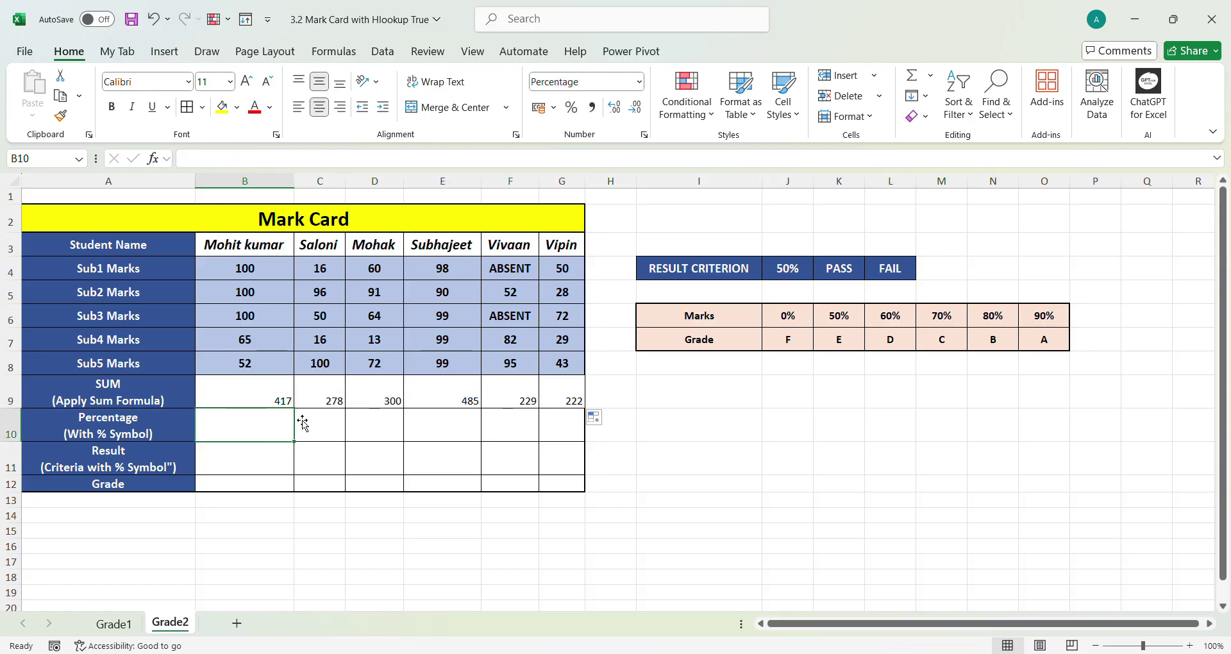
{"action": "left_click", "coordinate": [1190, 646]}
{"action": "left_click", "coordinate": [1190, 646]}
{"action": "left_click", "coordinate": [1190, 646]}
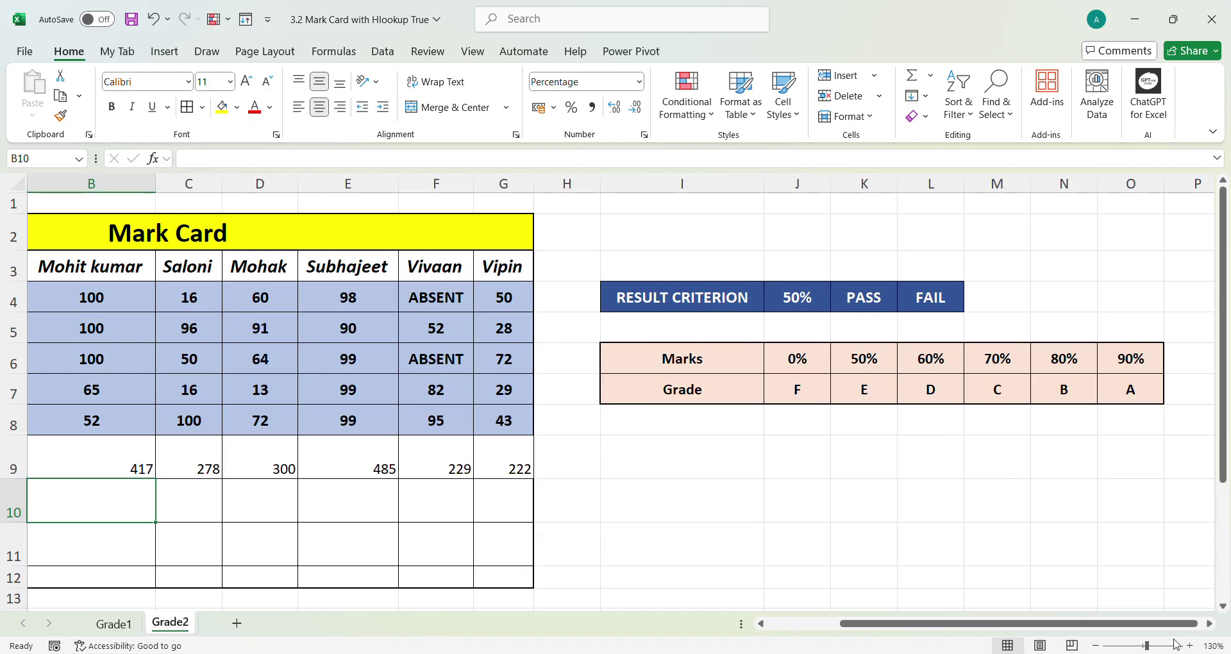
{"action": "left_click_drag", "start_coordinate": [1026, 623], "coordinate": [954, 623]}
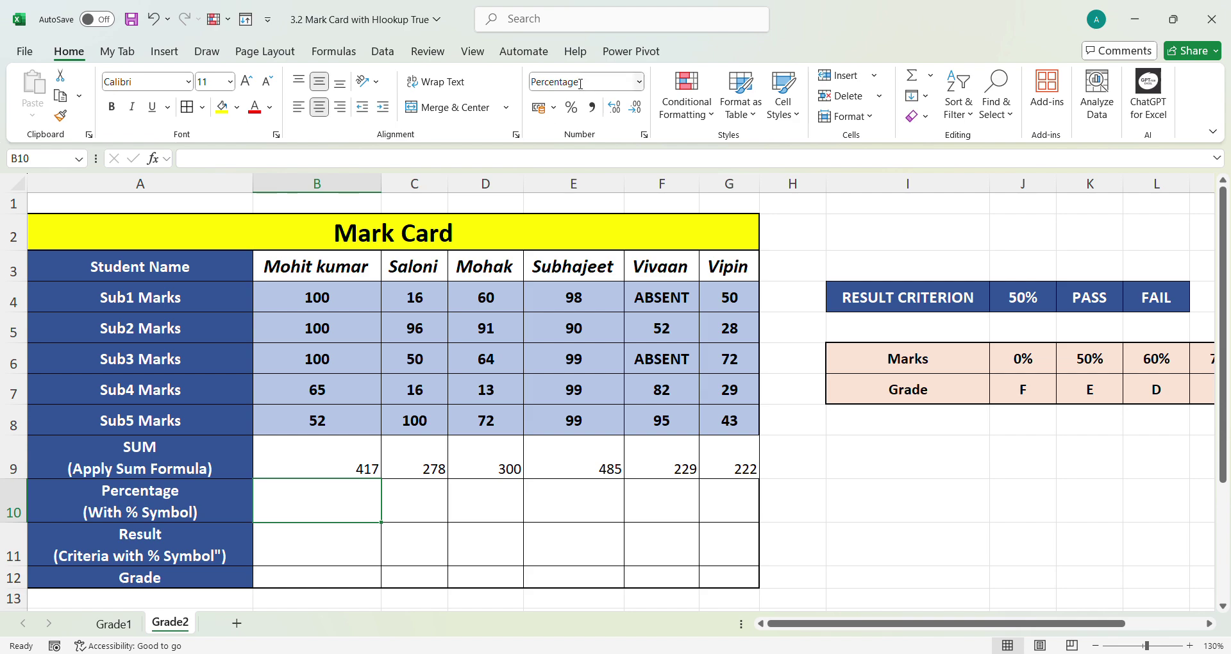
{"action": "double_click", "coordinate": [357, 504]}
{"action": "type", "text": "="}
{"action": "left_click", "coordinate": [360, 469]}
{"action": "type", "text": "/"}
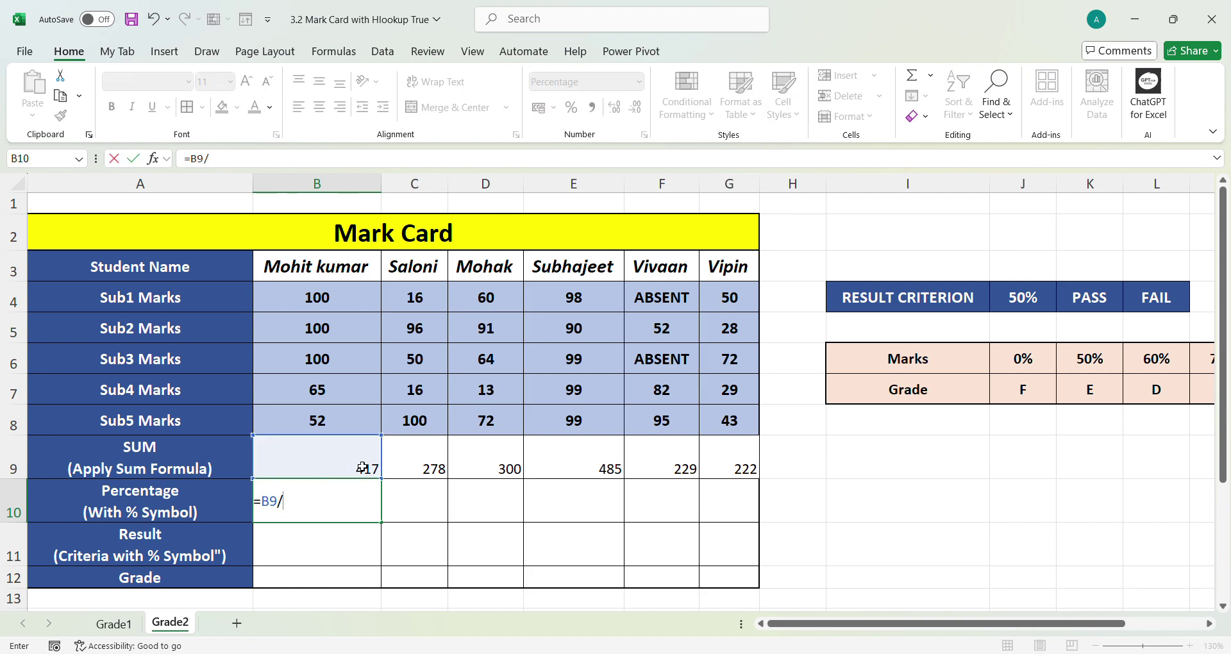
{"action": "type", "text": "500"}
{"action": "key", "text": "Return"}
{"action": "left_click", "coordinate": [356, 512]}
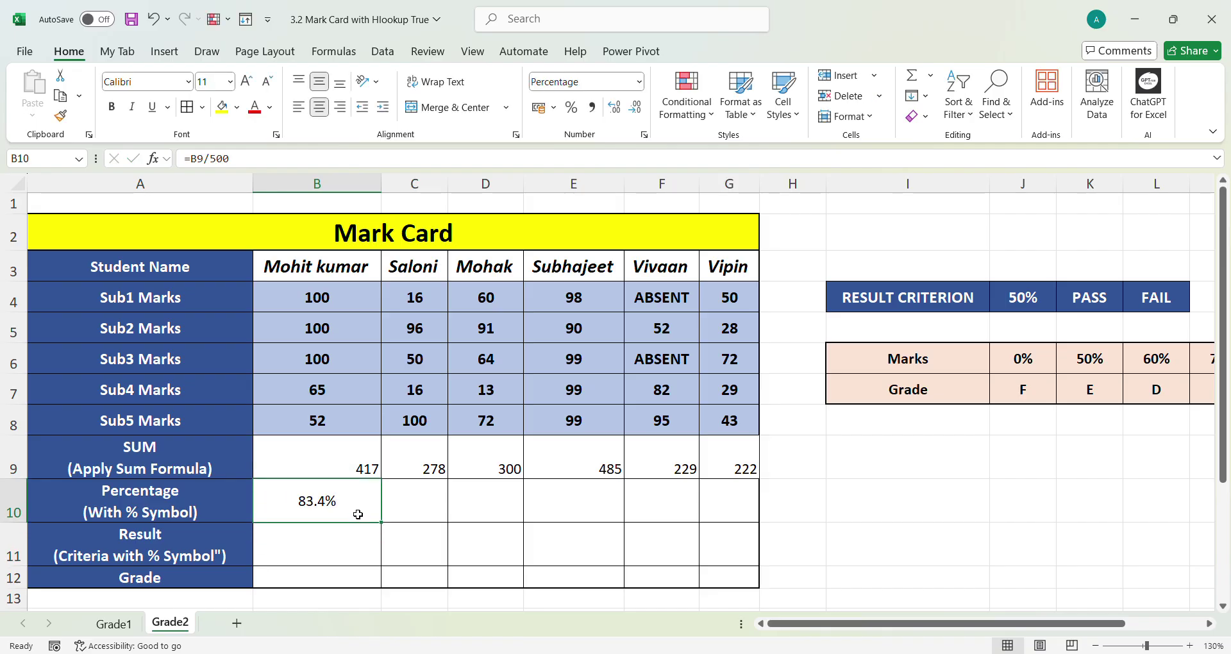
{"action": "left_click_drag", "start_coordinate": [384, 527], "coordinate": [738, 530]}
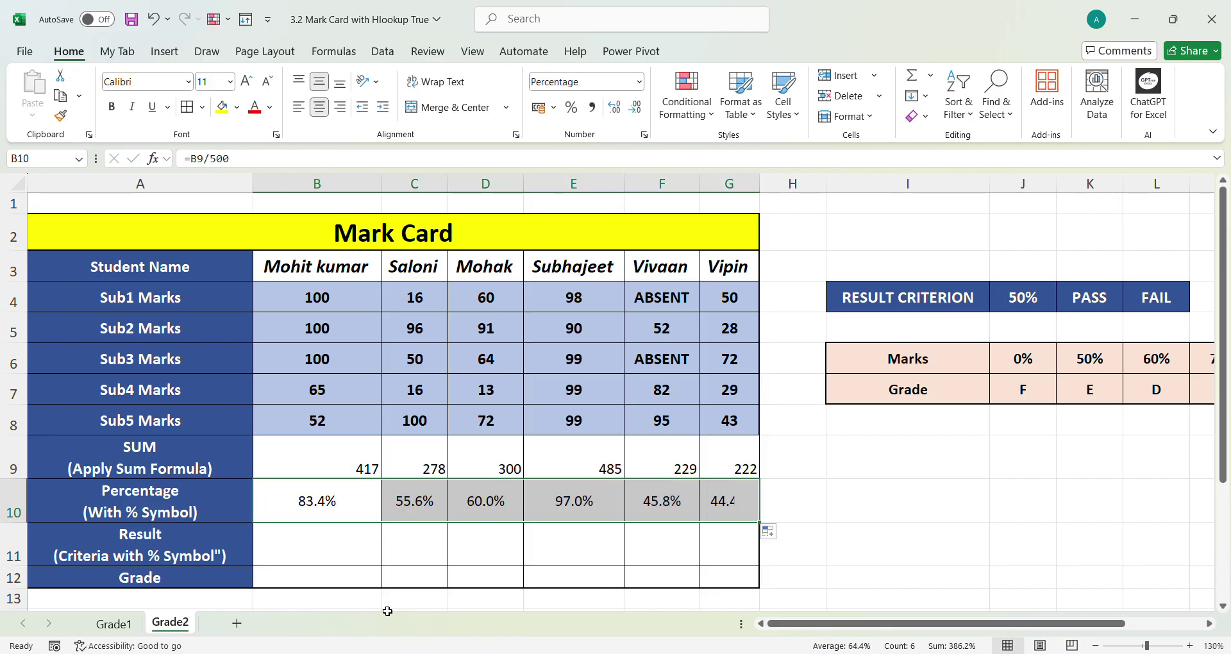
Write an IF formula in Result cell B11 that tests B10>=J4 and returns K4 if true, otherwise L4.
{"action": "left_click", "coordinate": [338, 552]}
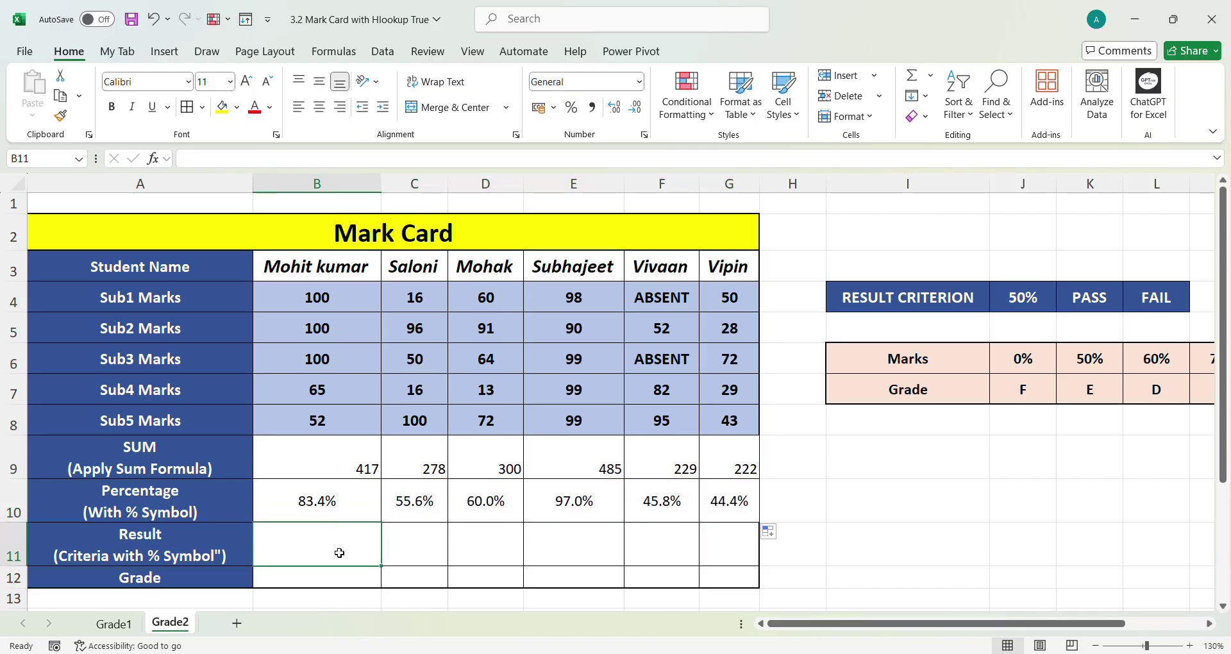
{"action": "type", "text": "="}
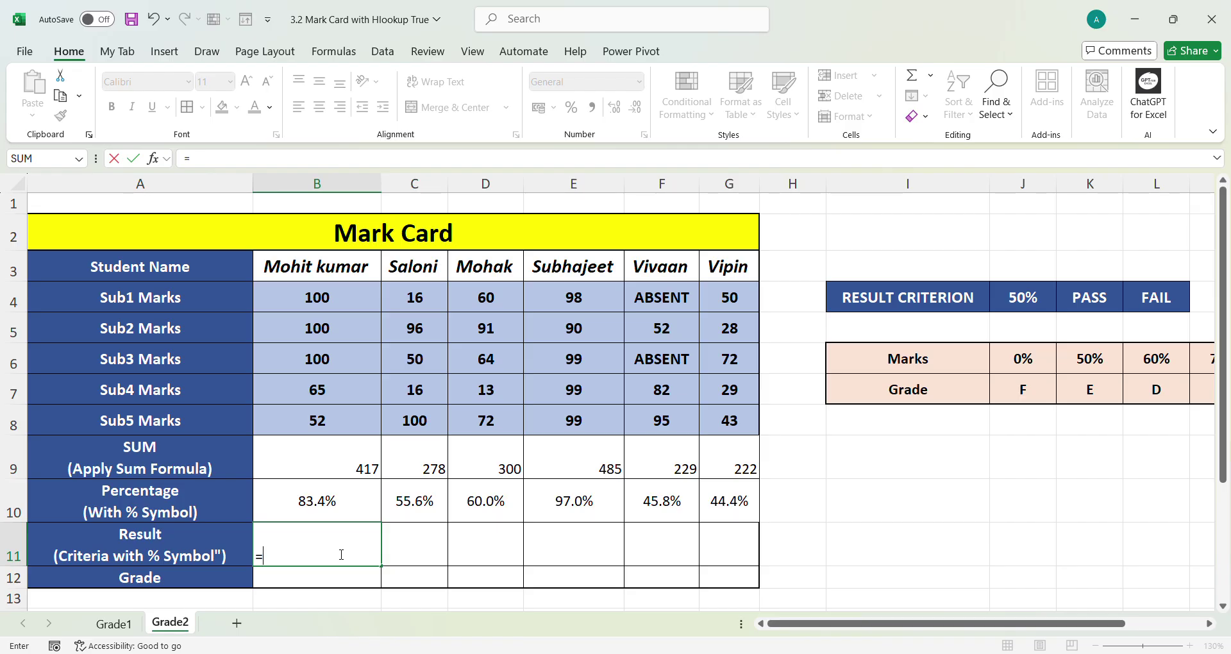
{"action": "type", "text": "IF("}
{"action": "left_click", "coordinate": [319, 505]}
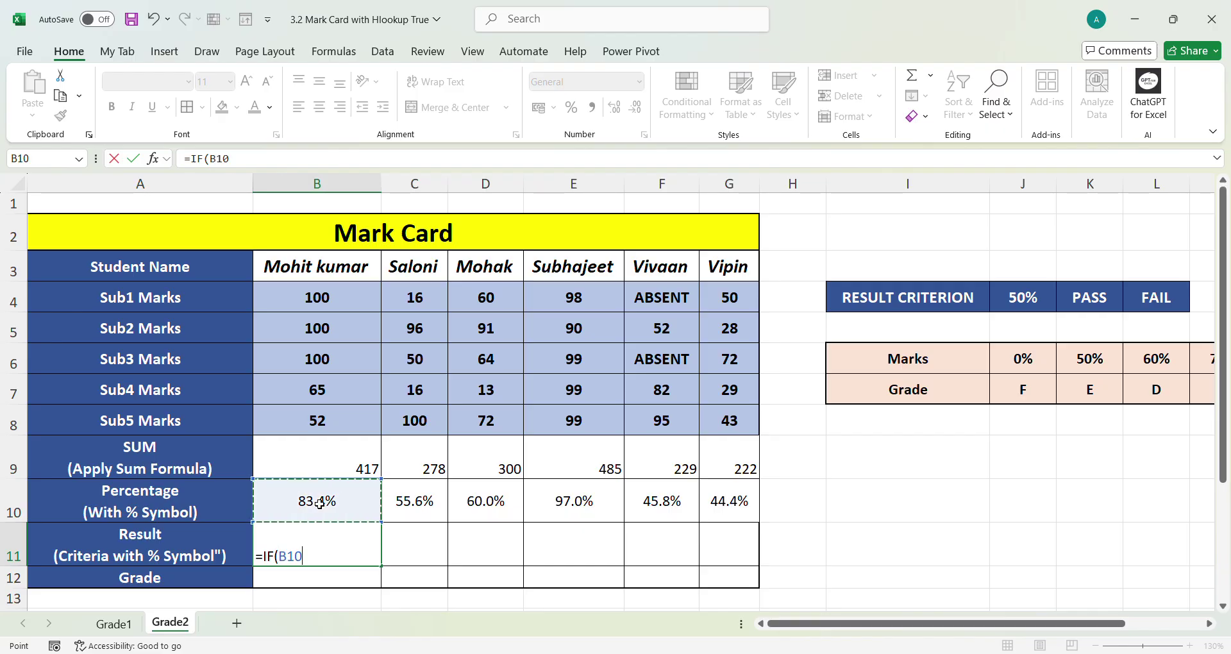
{"action": "type", "text": ">="}
{"action": "left_click", "coordinate": [1038, 302]}
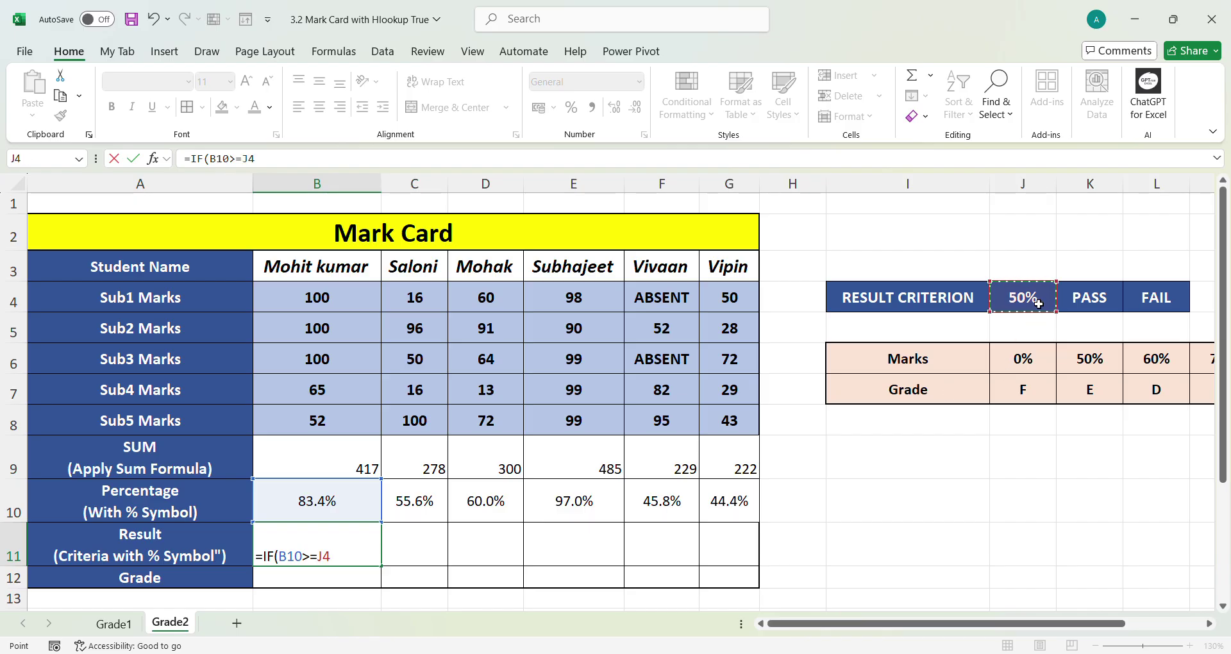
{"action": "type", "text": ","}
{"action": "left_click", "coordinate": [1117, 303]}
{"action": "type", "text": ","}
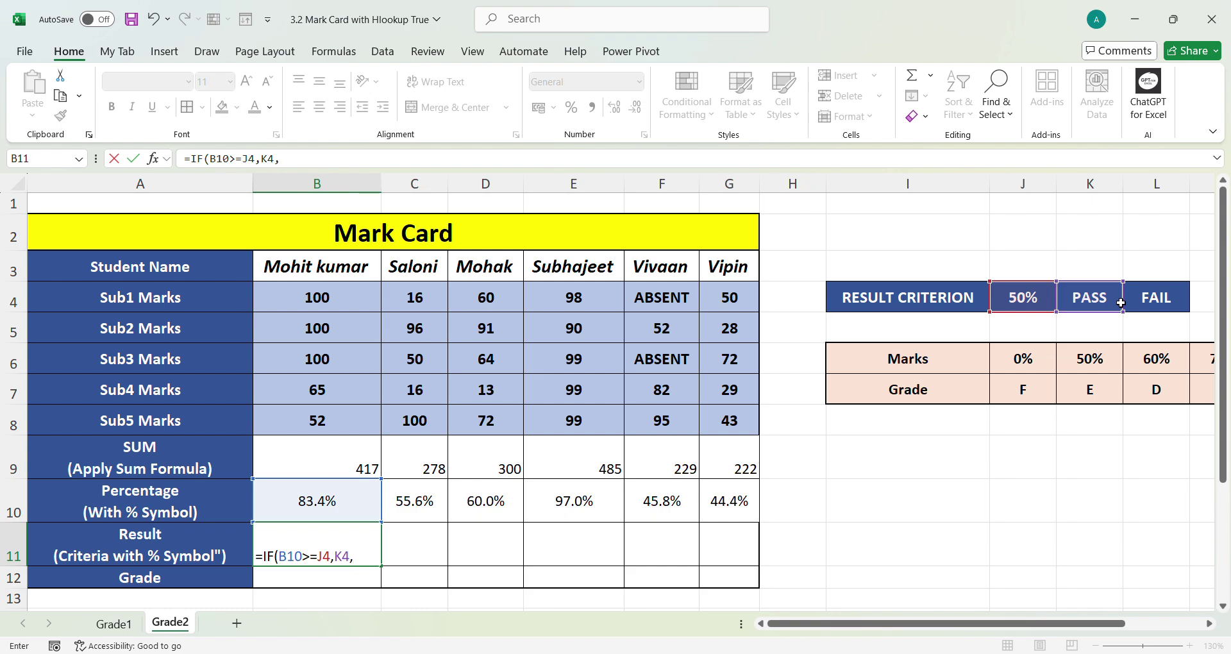
{"action": "left_click", "coordinate": [1166, 311]}
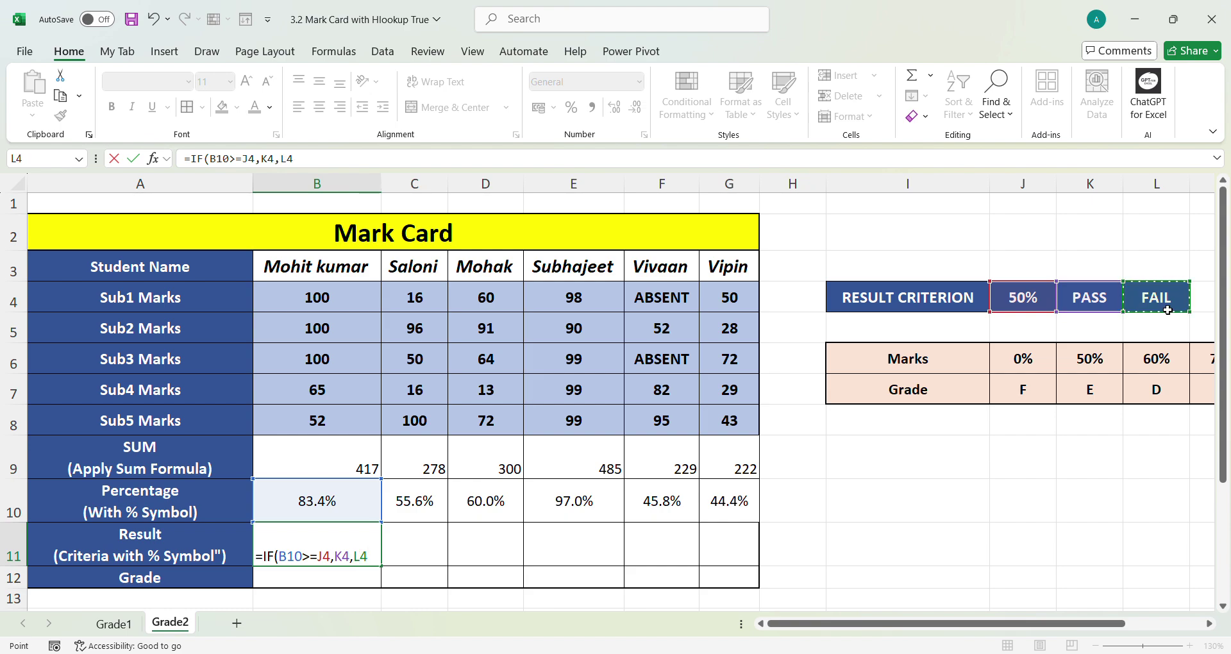
{"action": "type", "text": ")"}
Make the J4, K4 and L4 references in B11's IF formula absolute and fill the formula across to G11.
{"action": "key", "text": "F4"}
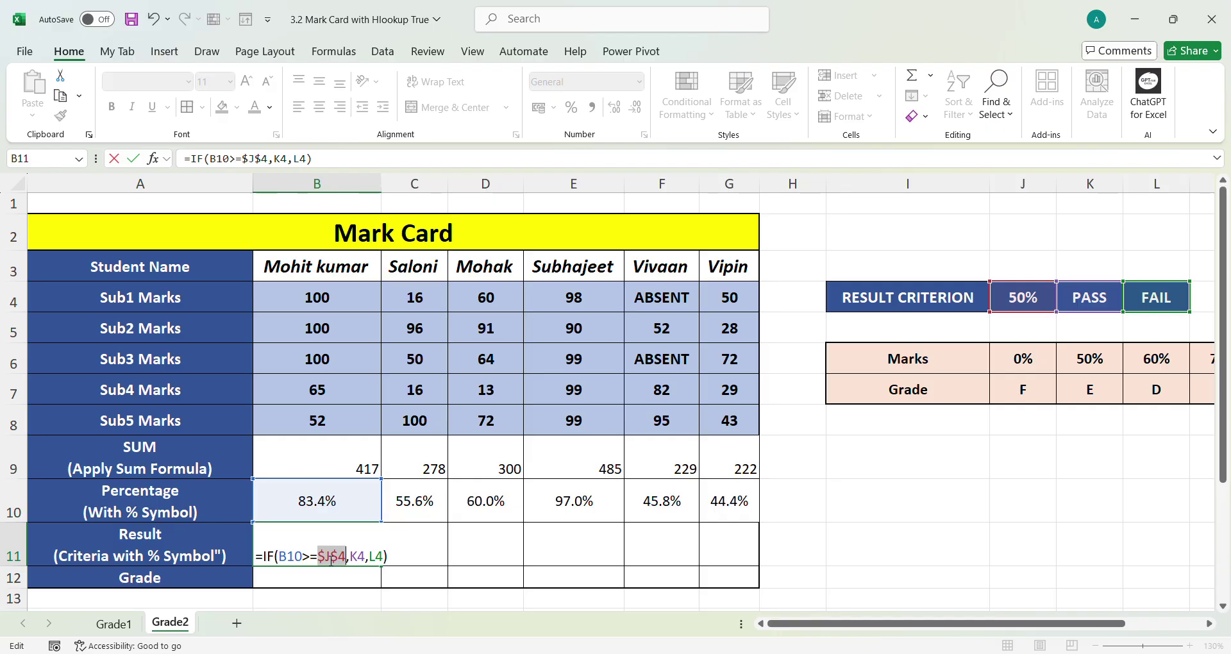
{"action": "left_click", "coordinate": [359, 558]}
{"action": "key", "text": "F4"}
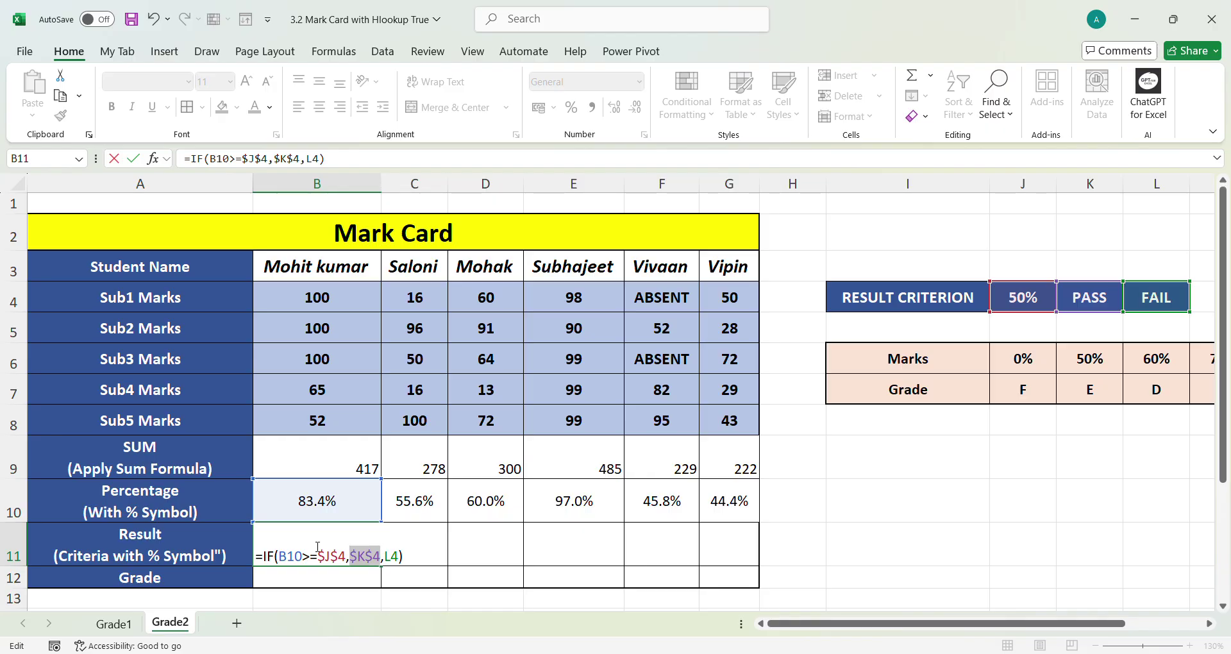
{"action": "left_click", "coordinate": [398, 567]}
{"action": "key", "text": "F4"}
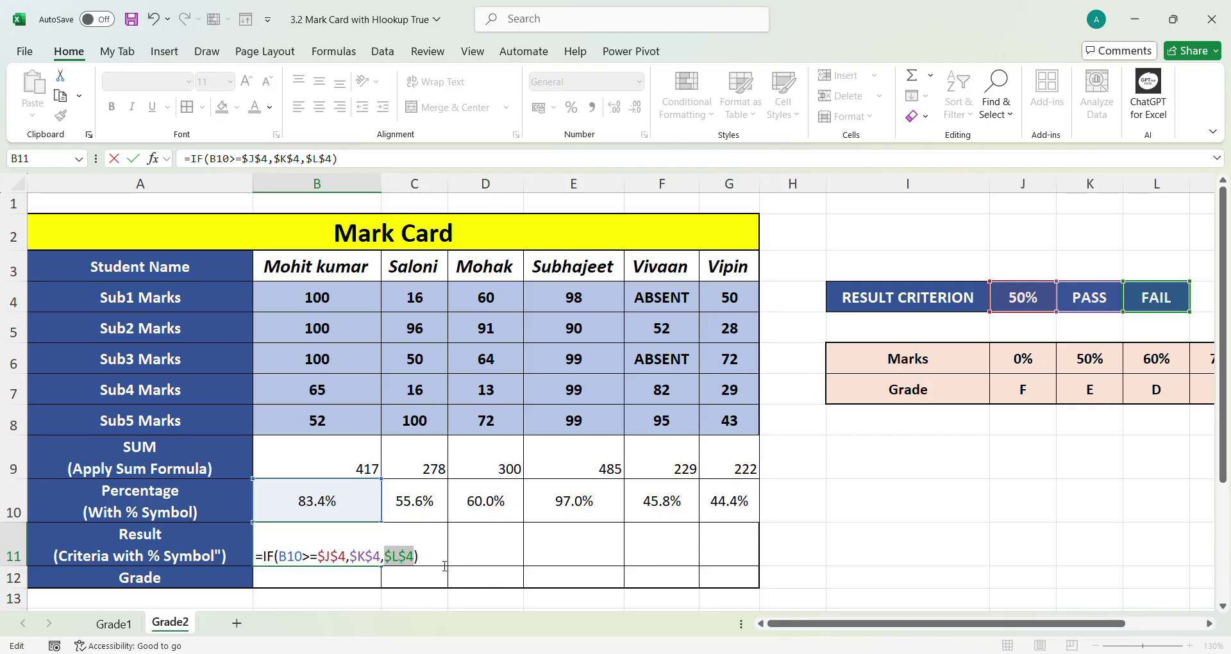
{"action": "left_click", "coordinate": [446, 566]}
{"action": "key", "text": "Return"}
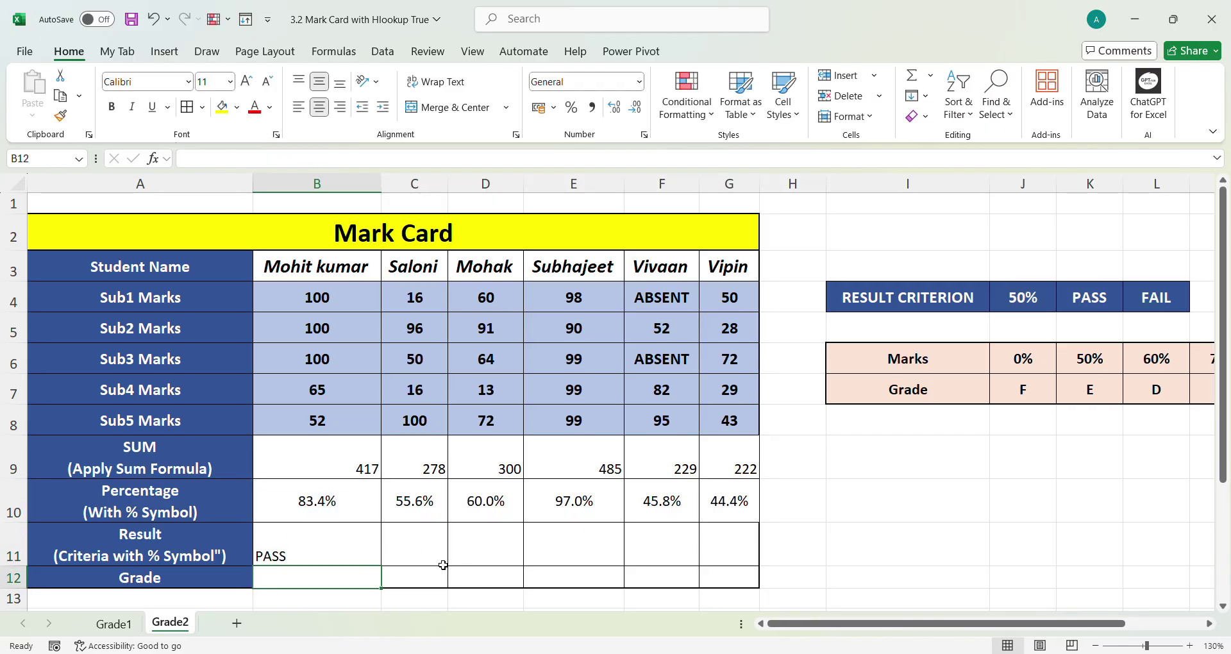
{"action": "left_click", "coordinate": [325, 547]}
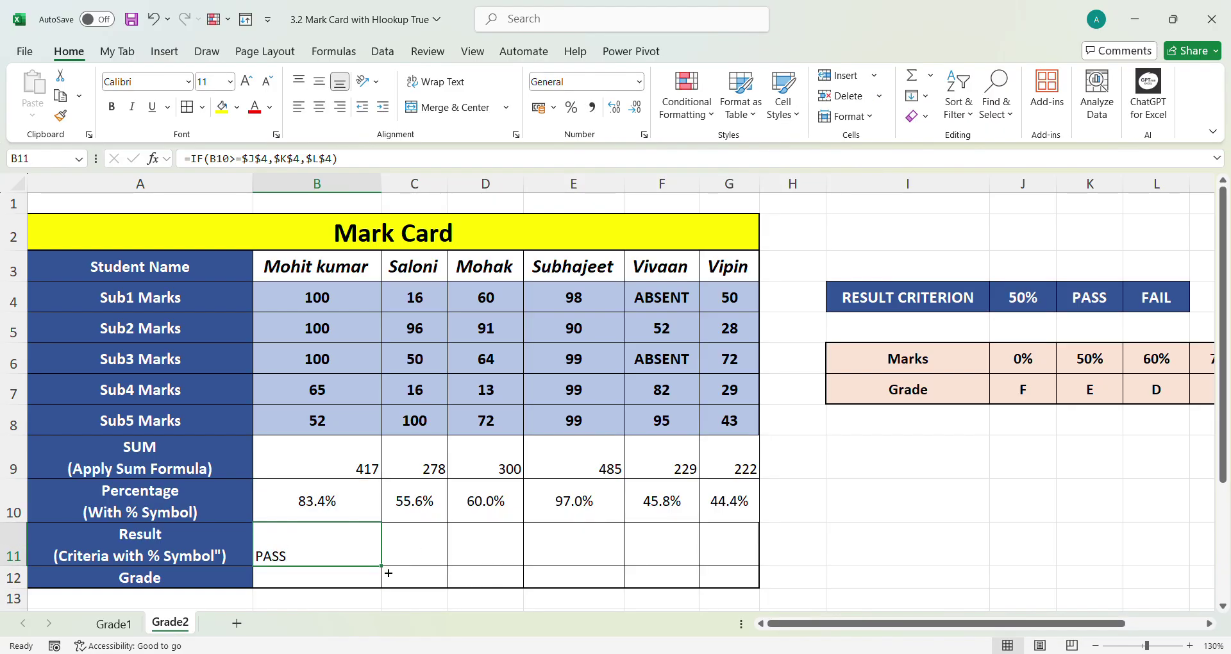
{"action": "left_click_drag", "start_coordinate": [382, 566], "coordinate": [745, 575]}
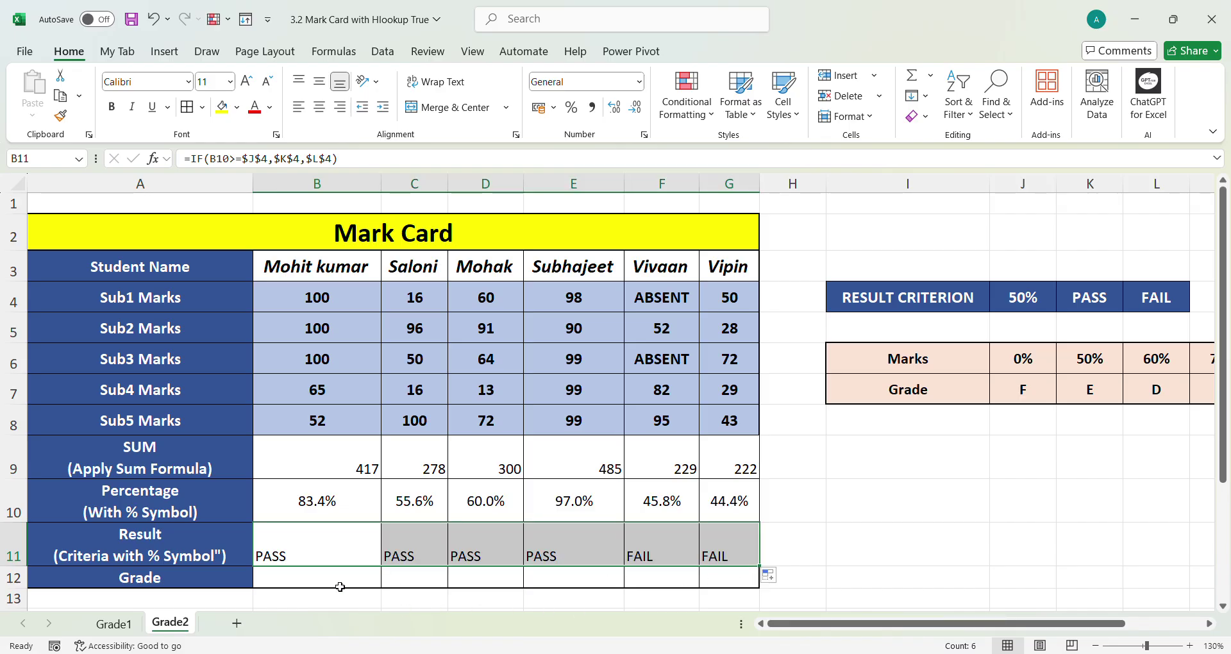
Increase the Grade row's height and start an HLOOKUP in B12 with B10 as the lookup value and $J$6:$O$7 as the table range.
{"action": "scroll", "coordinate": [338, 585], "scroll_direction": "down", "scroll_amount": 1}
{"action": "left_click_drag", "start_coordinate": [22, 528], "coordinate": [27, 556]}
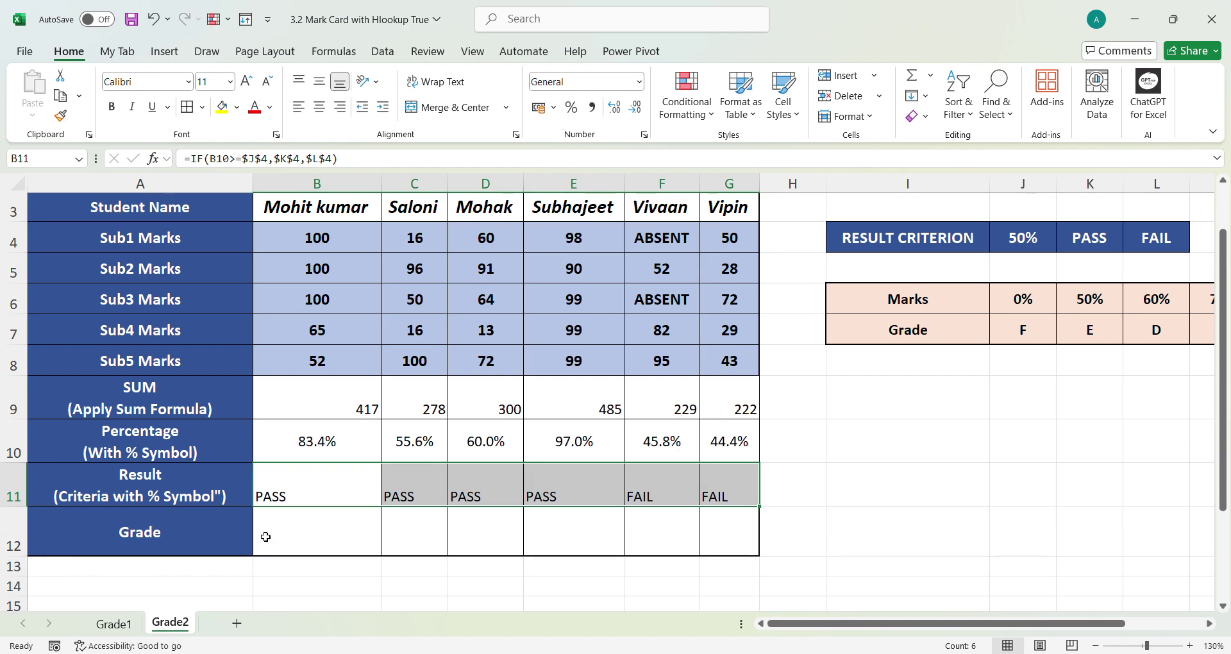
{"action": "left_click", "coordinate": [326, 537]}
{"action": "type", "text": "="}
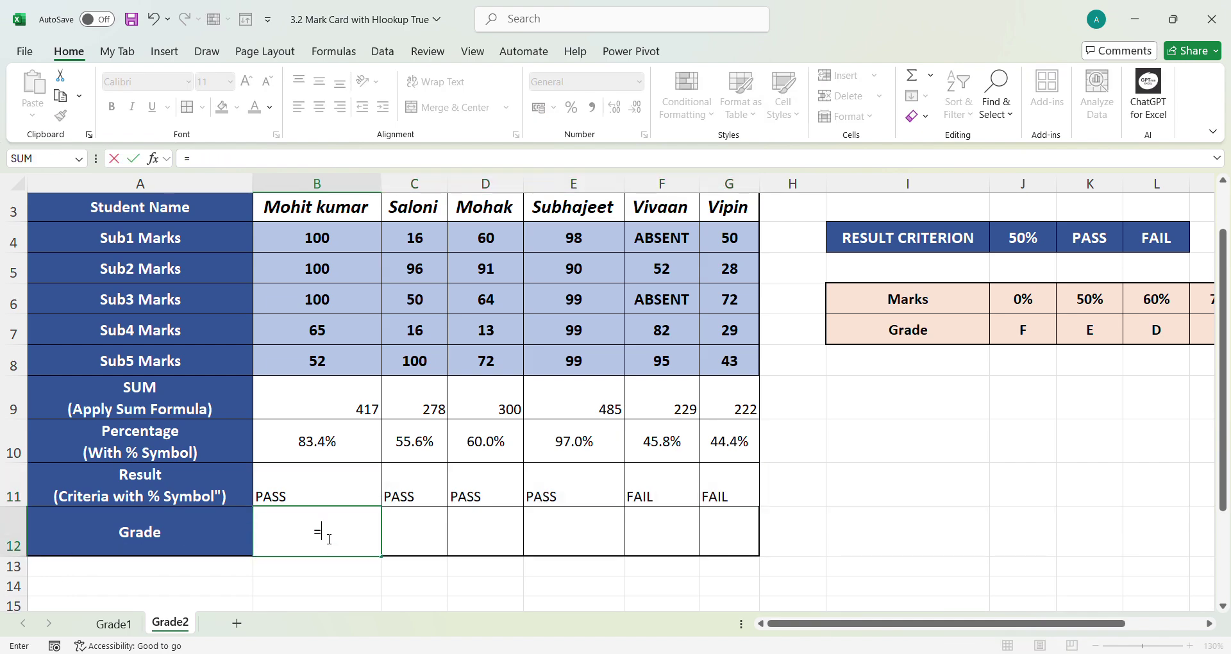
{"action": "type", "text": "HL"}
{"action": "key", "text": "Tab"}
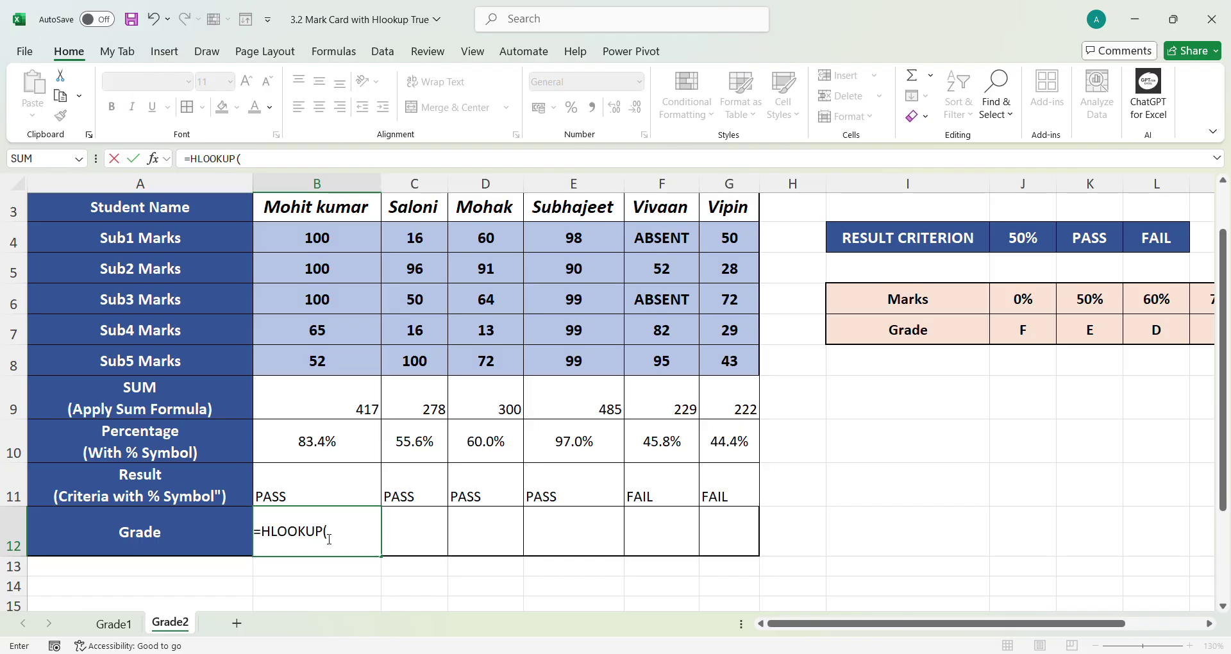
{"action": "left_click", "coordinate": [360, 455]}
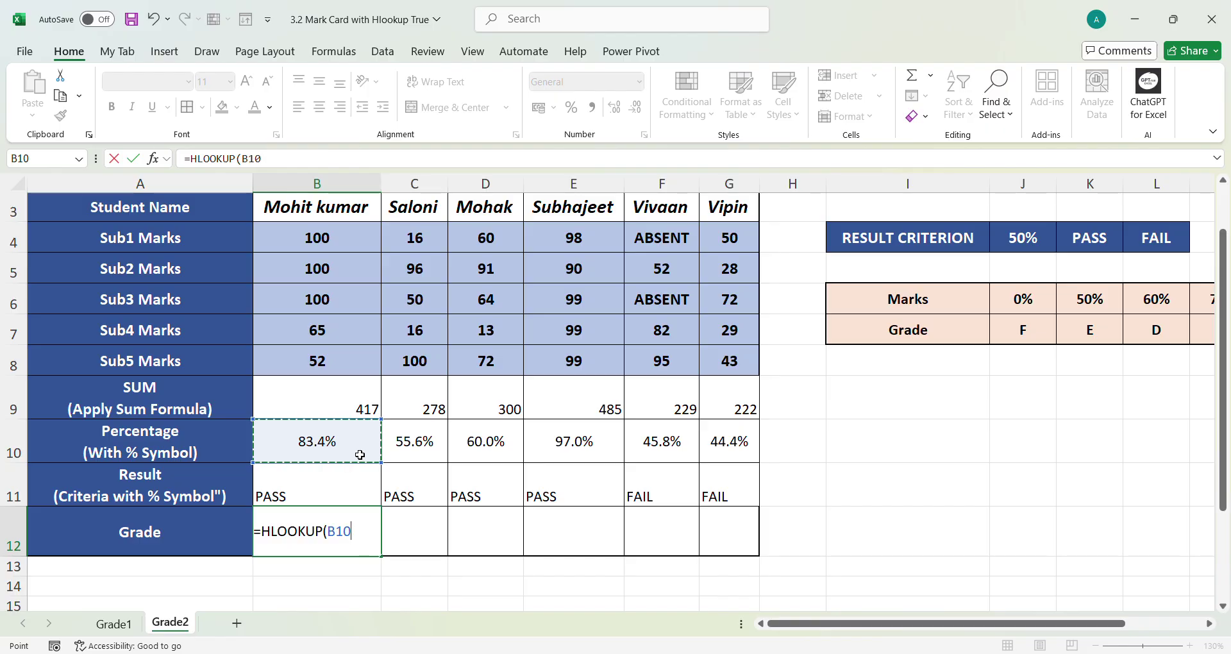
{"action": "type", "text": ","}
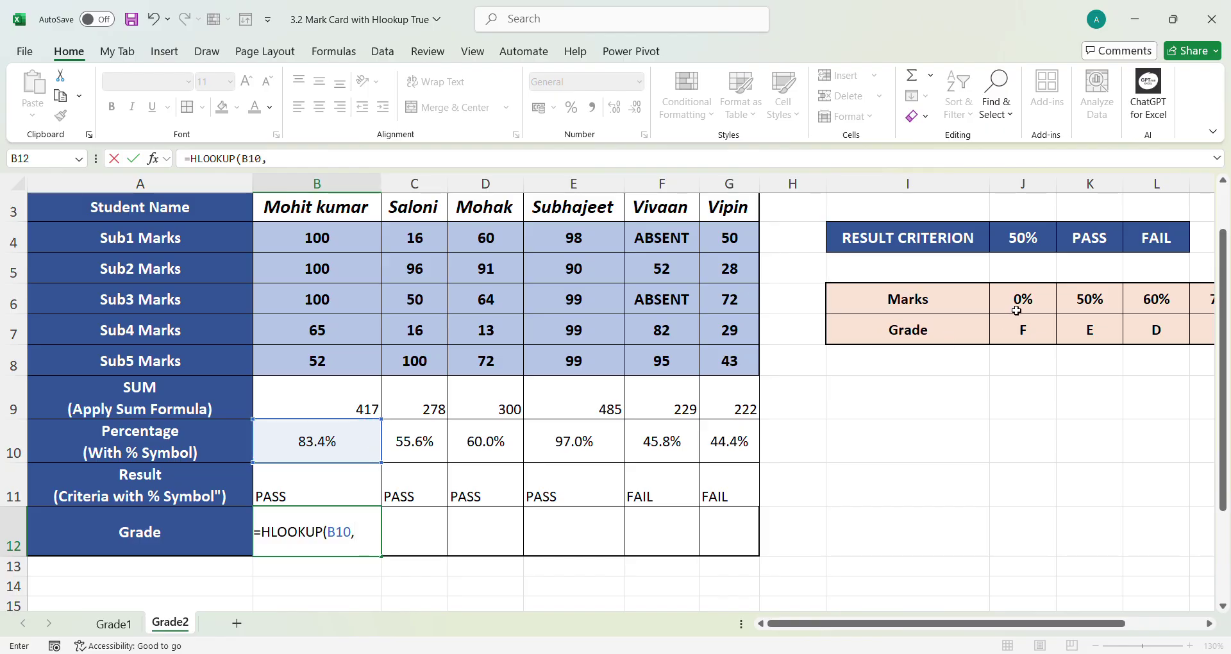
{"action": "left_click_drag", "start_coordinate": [1017, 314], "coordinate": [1160, 324]}
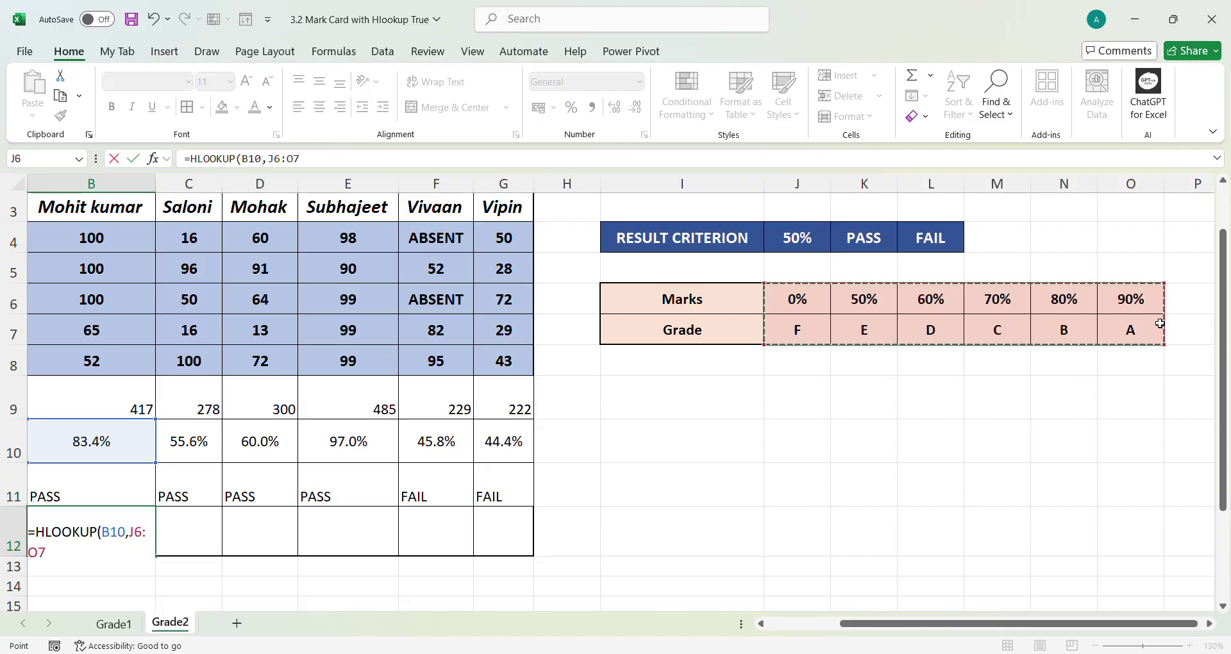
{"action": "key", "text": "F4"}
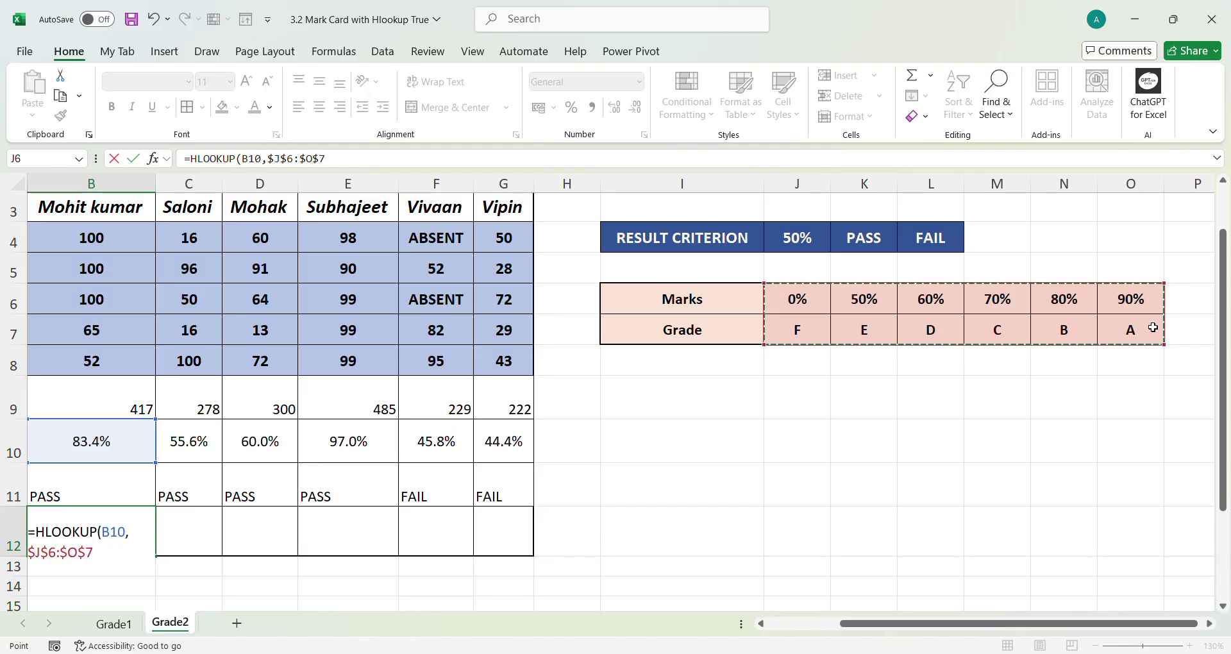
Complete the HLOOKUP in Grade cell B12 with row index 2 and TRUE, and fill the formula across to G12.
{"action": "type", "text": ","}
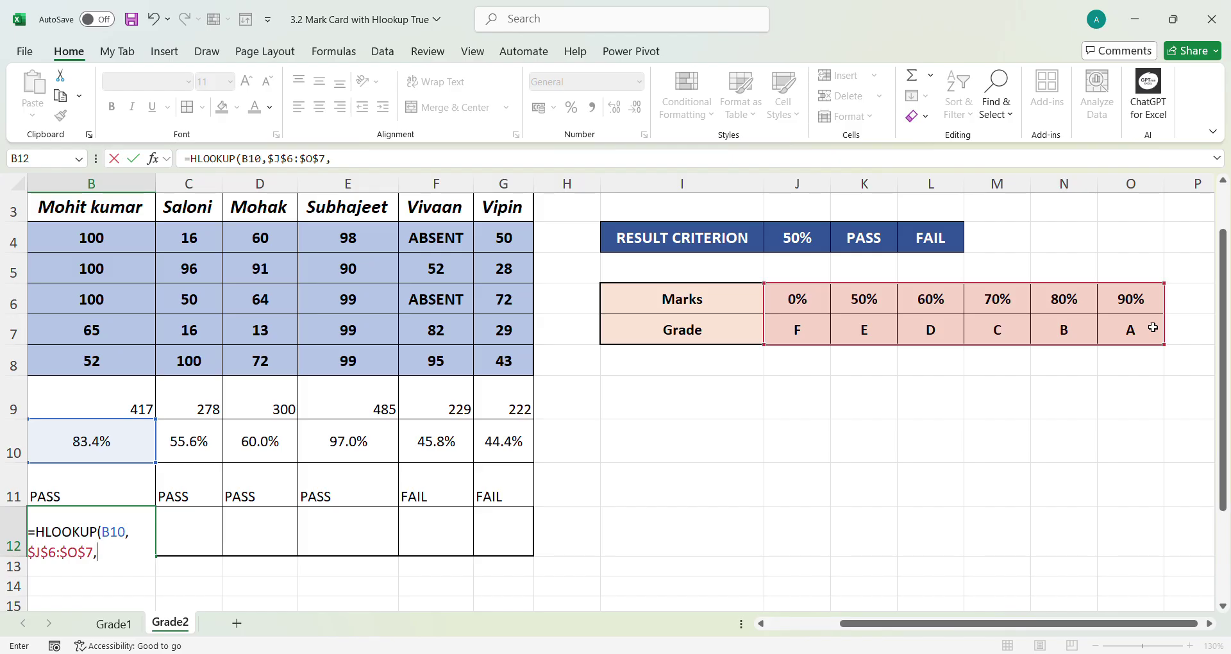
{"action": "type", "text": "2,"}
{"action": "type", "text": "TRUE"}
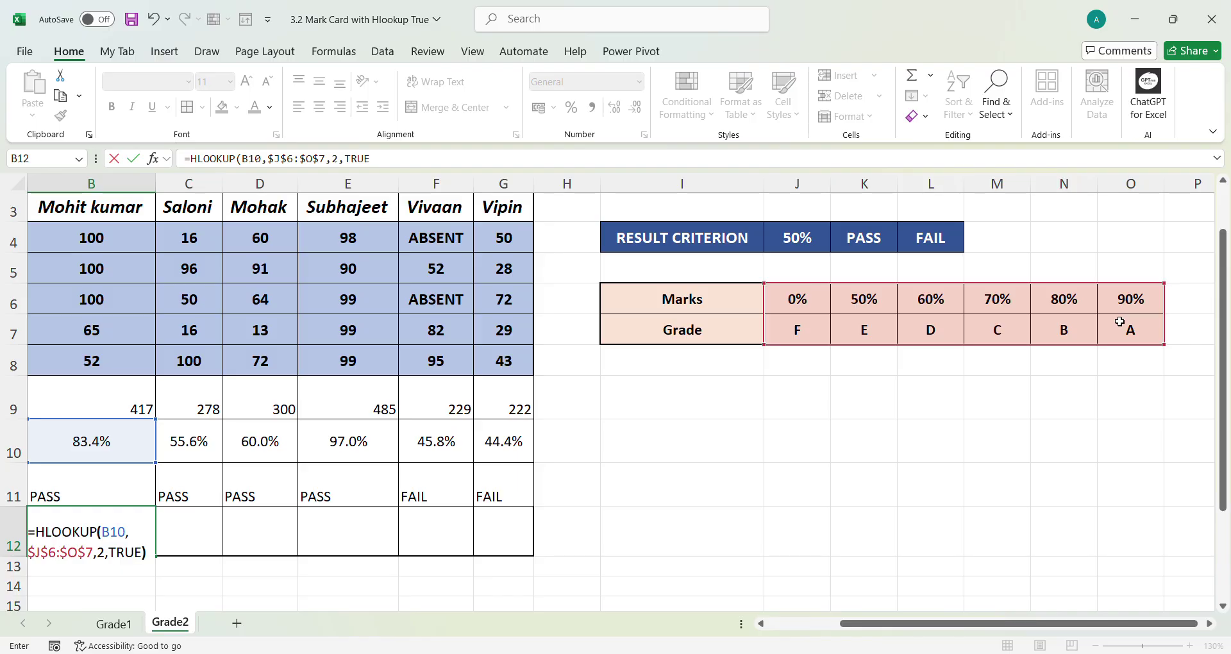
{"action": "type", "text": ")"}
{"action": "key", "text": "Return"}
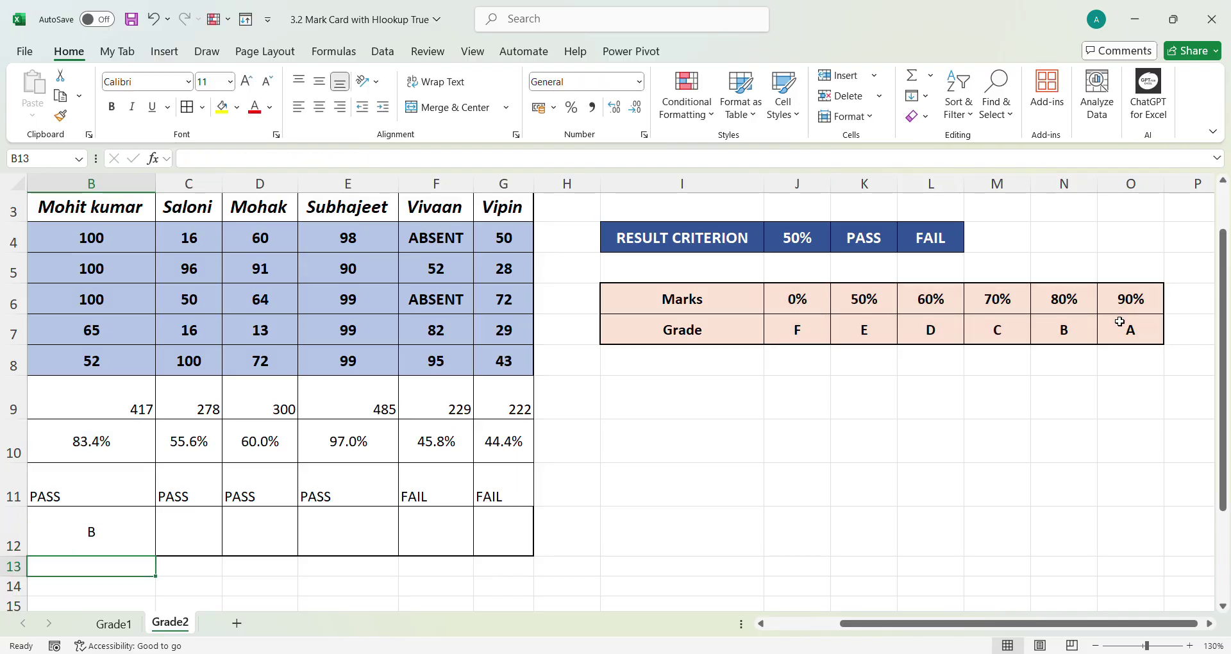
{"action": "left_click", "coordinate": [140, 542]}
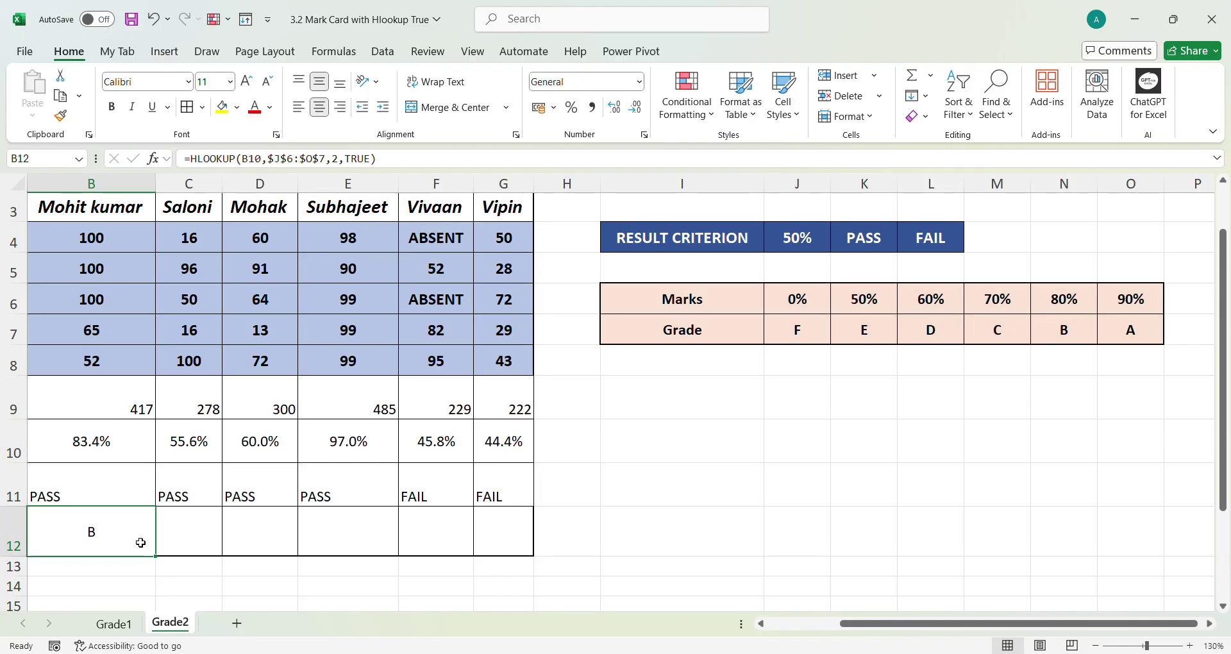
{"action": "left_click_drag", "start_coordinate": [156, 556], "coordinate": [519, 545]}
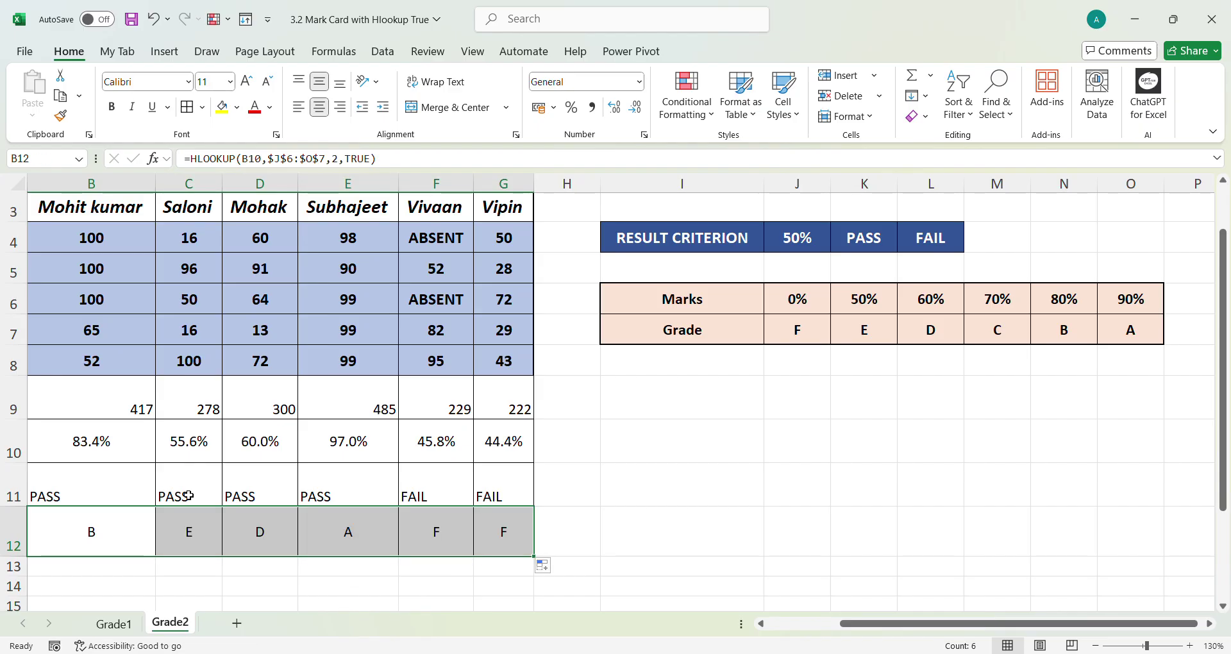
Centre the contents of the SUM, Percentage, Result and Grade cells B9:G12 horizontally.
{"action": "left_click_drag", "start_coordinate": [96, 400], "coordinate": [506, 533]}
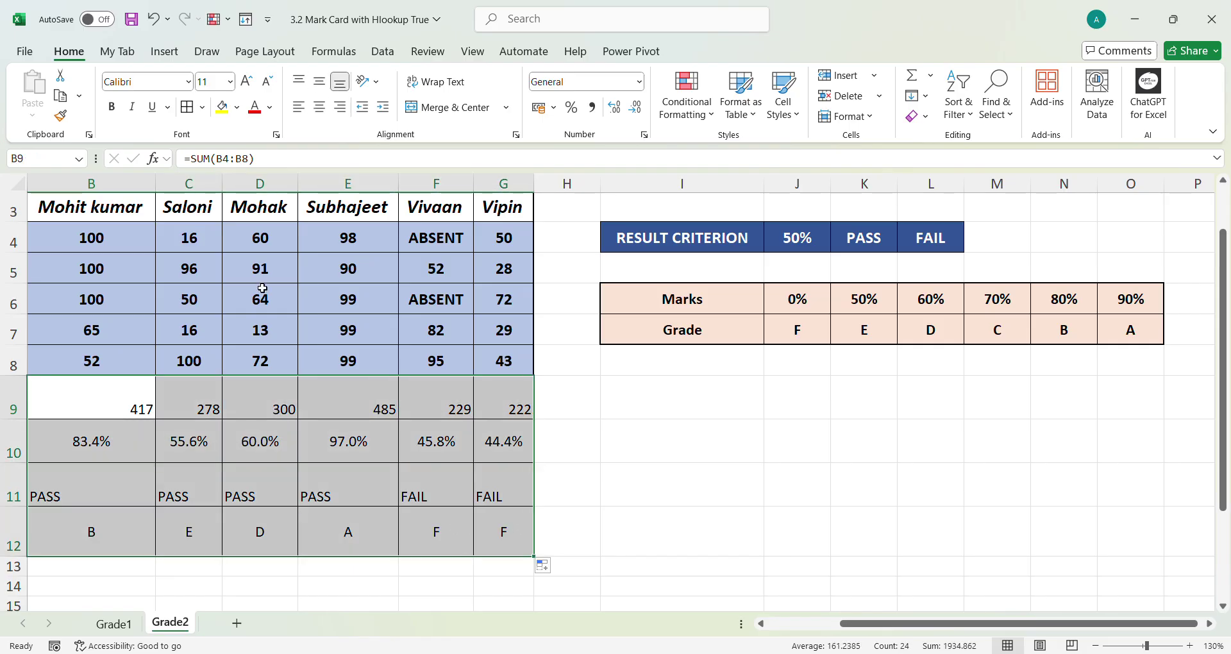
{"action": "left_click", "coordinate": [320, 107]}
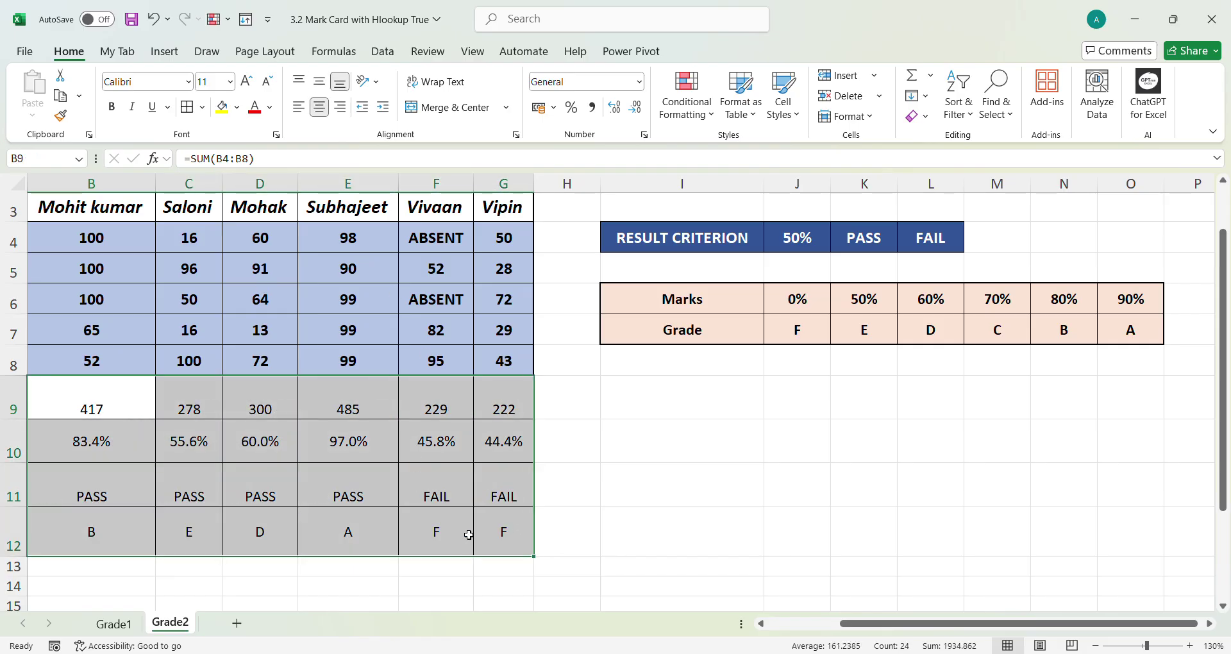
{"action": "left_click_drag", "start_coordinate": [948, 633], "coordinate": [871, 638]}
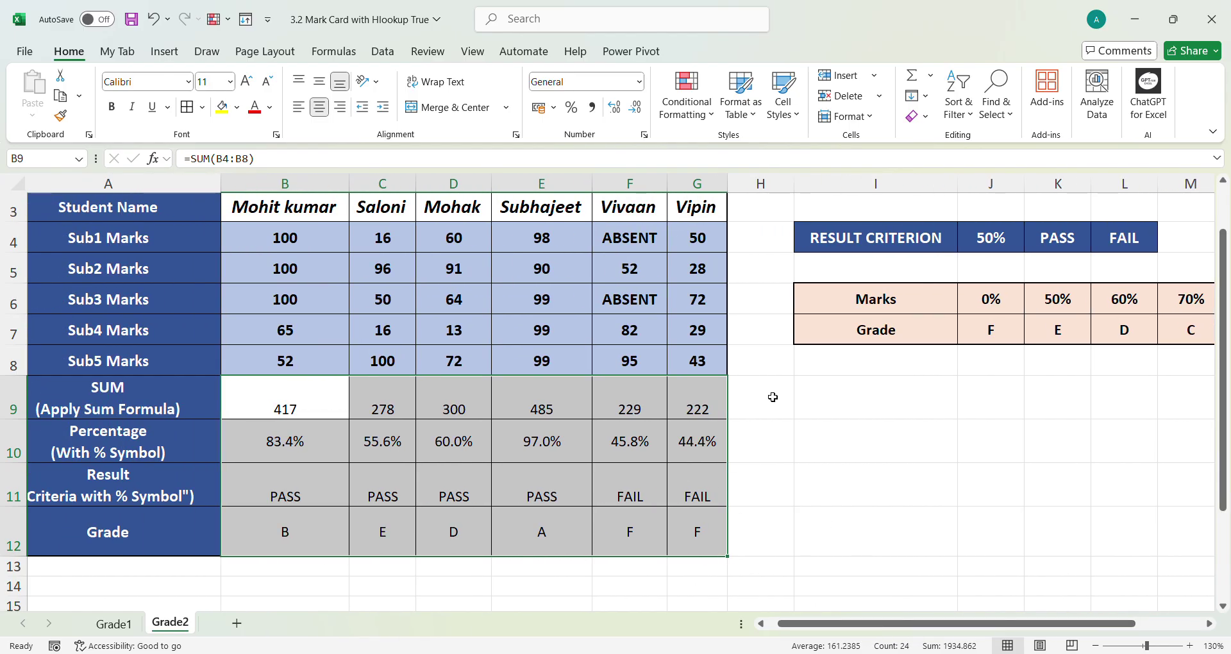
Show the formulas in the Grade2 cells instead of their results and autofit the widths of columns C, D, G and F.
{"action": "left_click", "coordinate": [332, 51]}
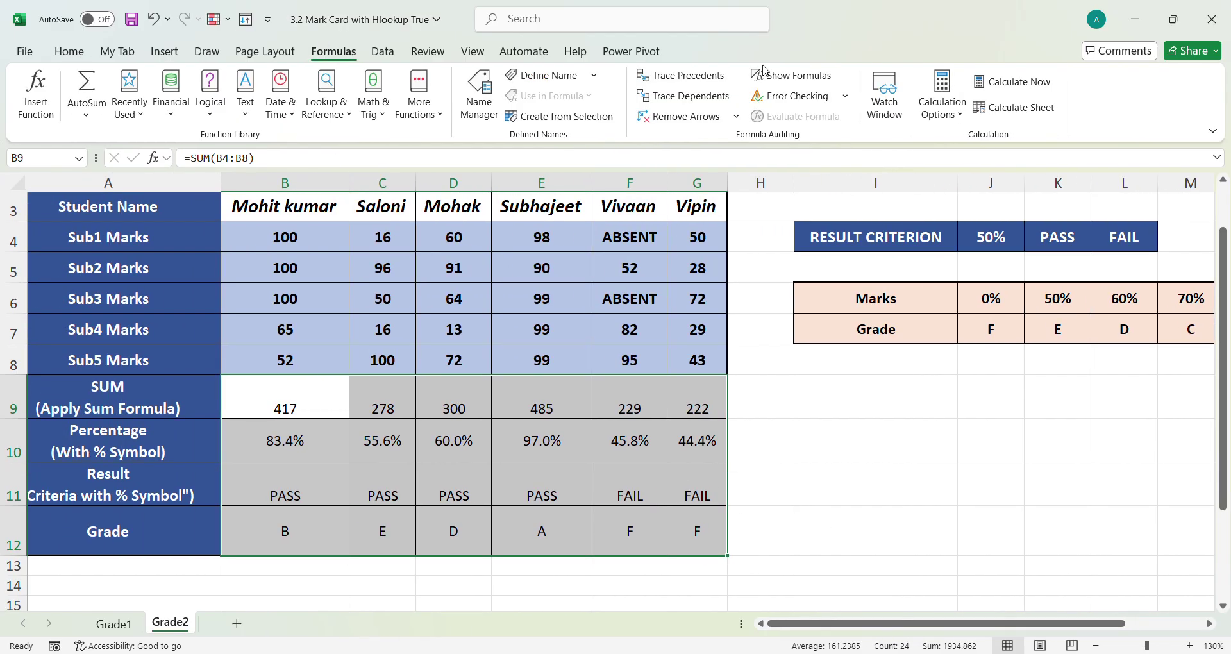
{"action": "left_click", "coordinate": [769, 77]}
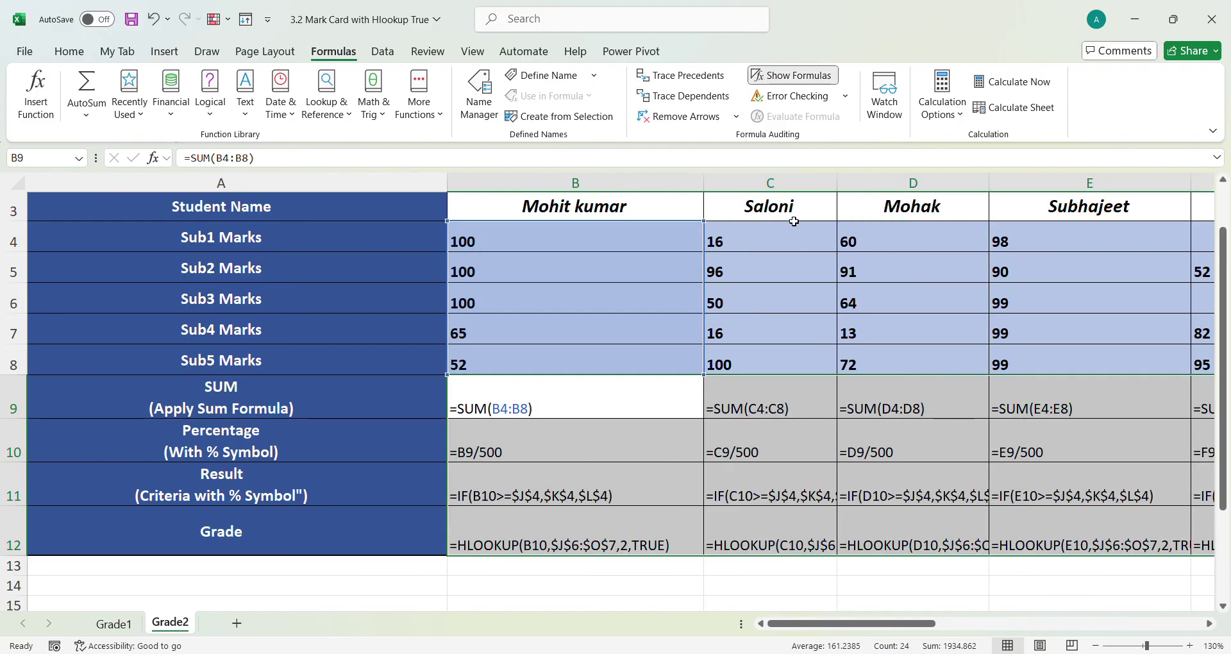
{"action": "left_click_drag", "start_coordinate": [831, 621], "coordinate": [856, 621]}
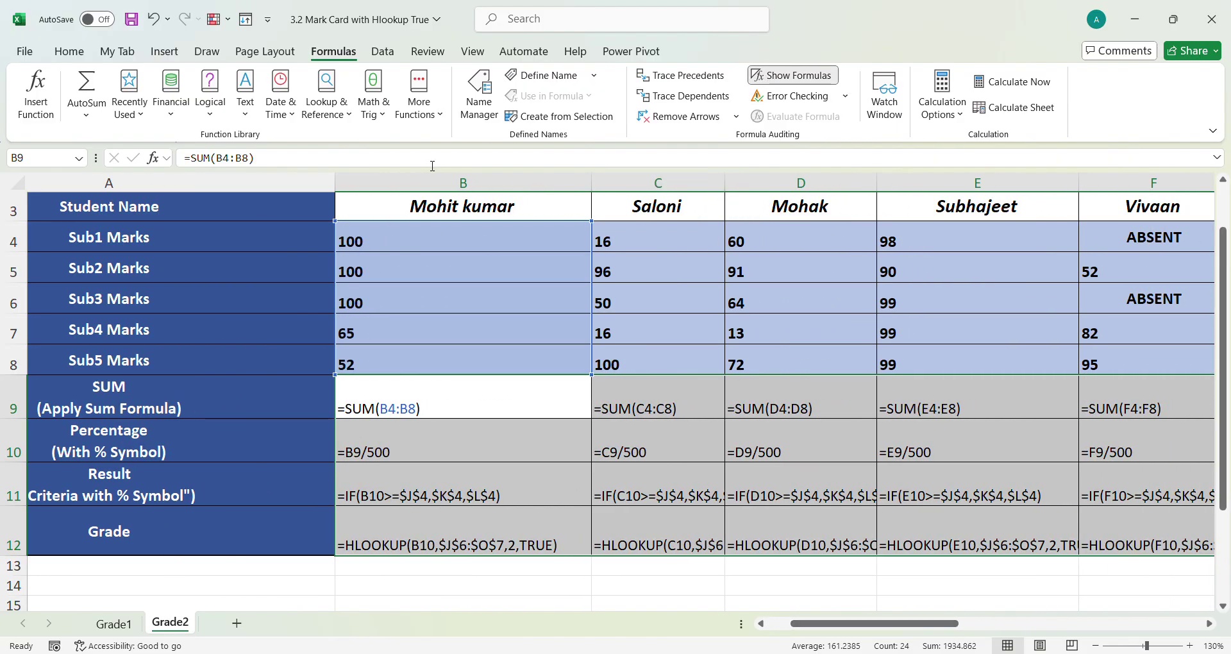
{"action": "double_click", "coordinate": [726, 184]}
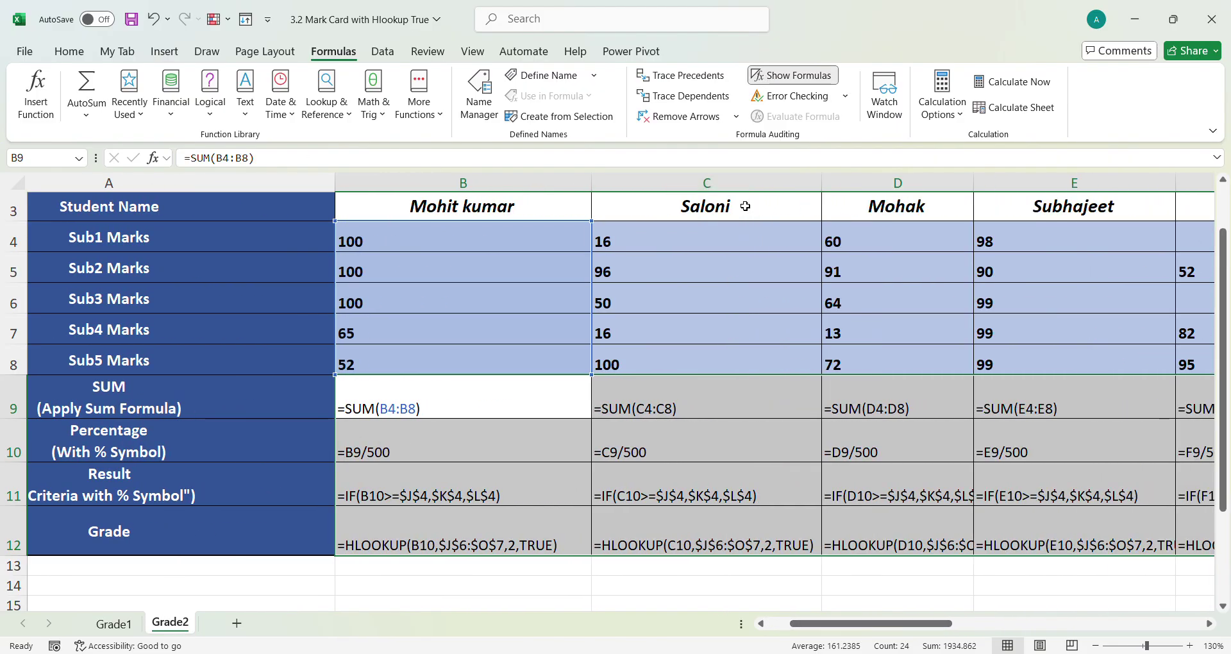
{"action": "left_click_drag", "start_coordinate": [901, 622], "coordinate": [955, 621]}
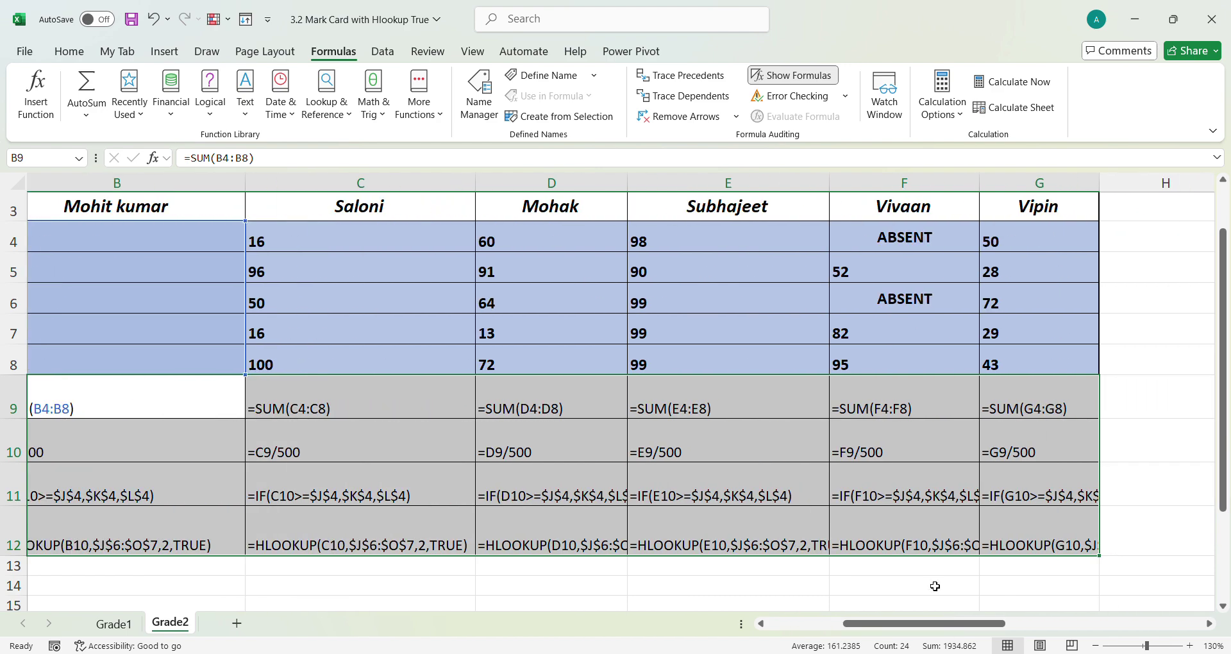
{"action": "double_click", "coordinate": [628, 188]}
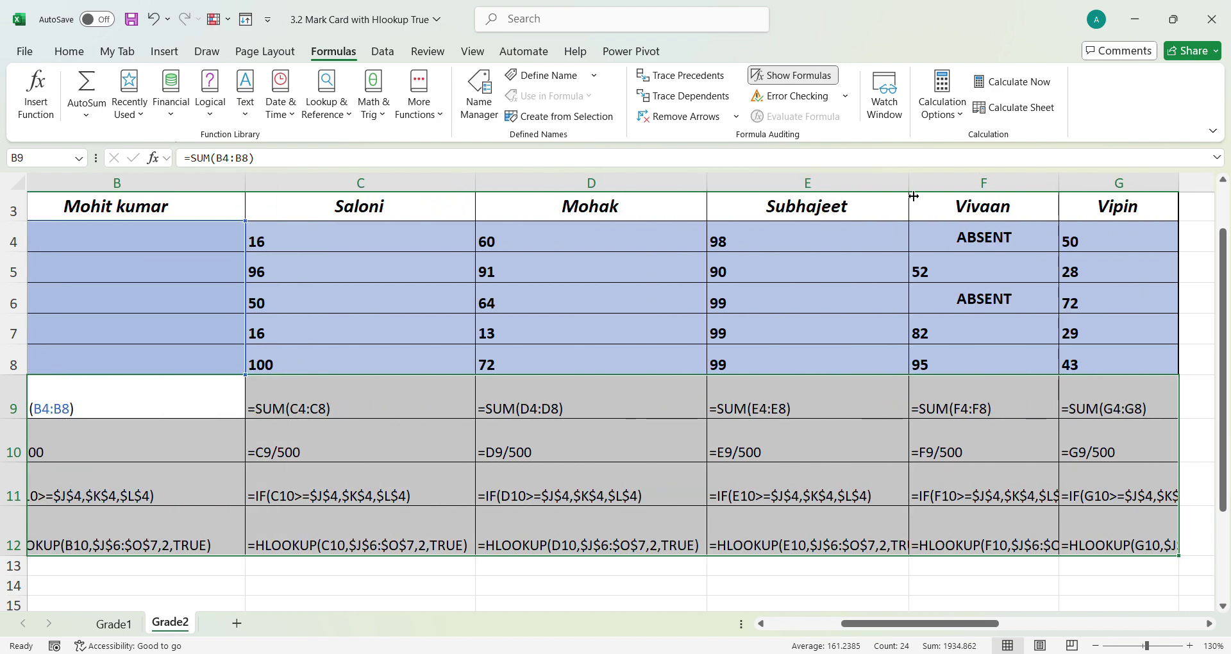
{"action": "double_click", "coordinate": [1182, 181]}
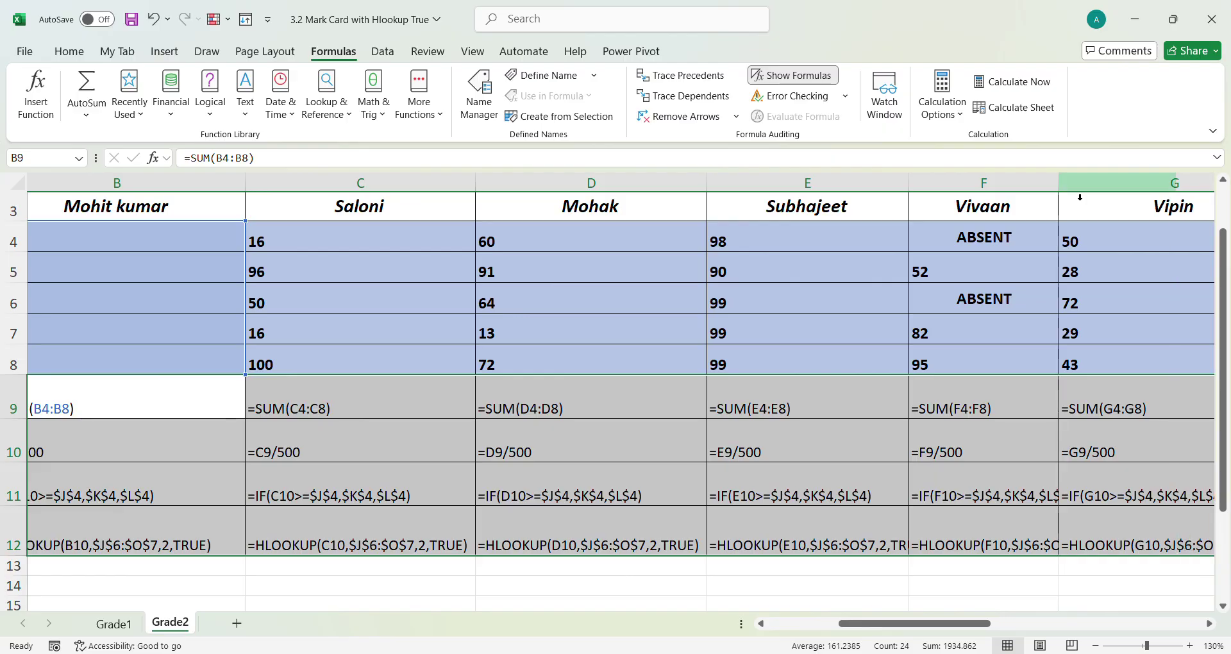
{"action": "double_click", "coordinate": [1059, 186]}
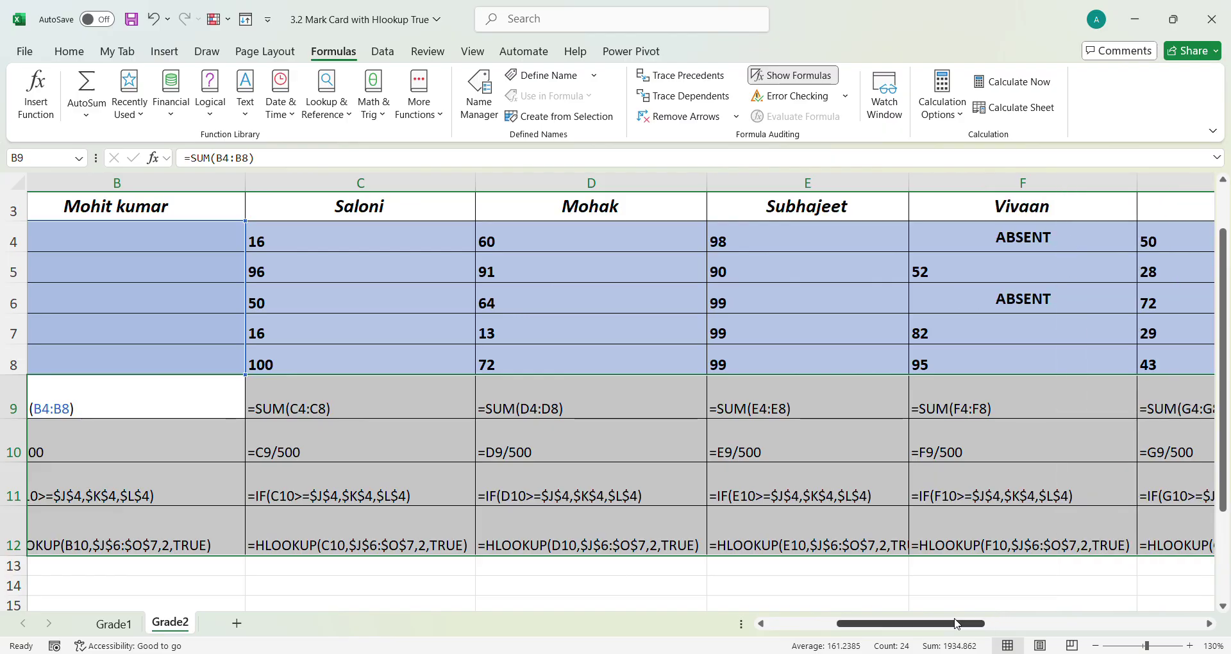
{"action": "left_click_drag", "start_coordinate": [911, 624], "coordinate": [838, 623]}
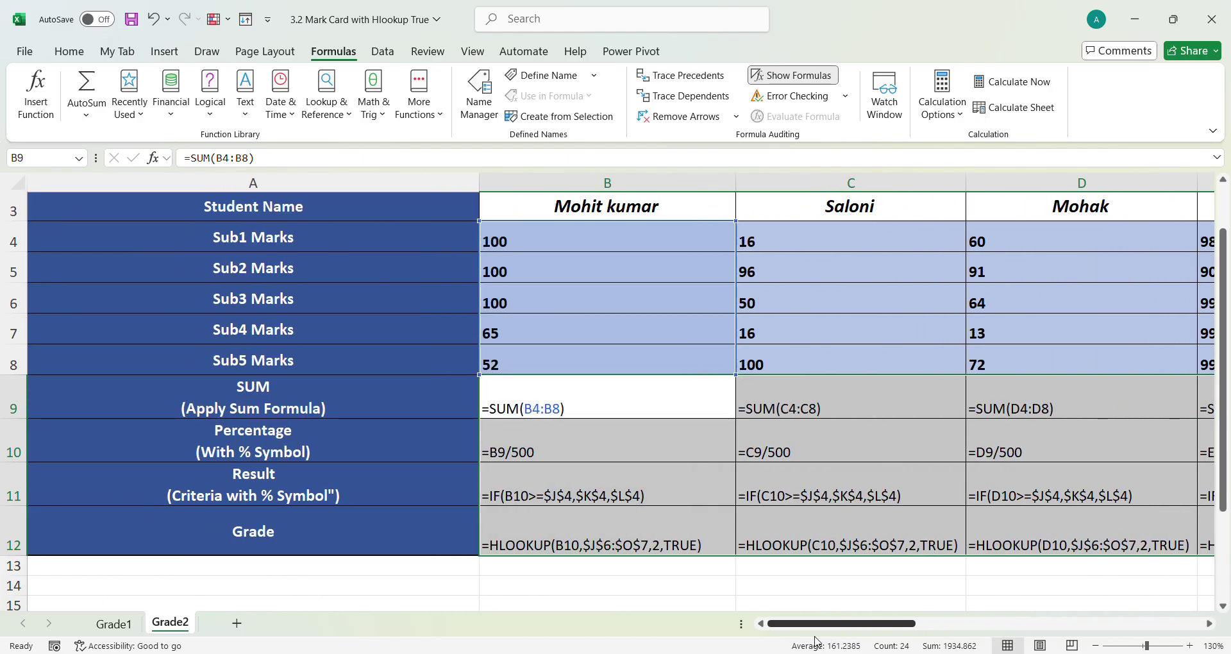
{"action": "scroll", "coordinate": [76, 319], "scroll_direction": "up", "scroll_amount": 1}
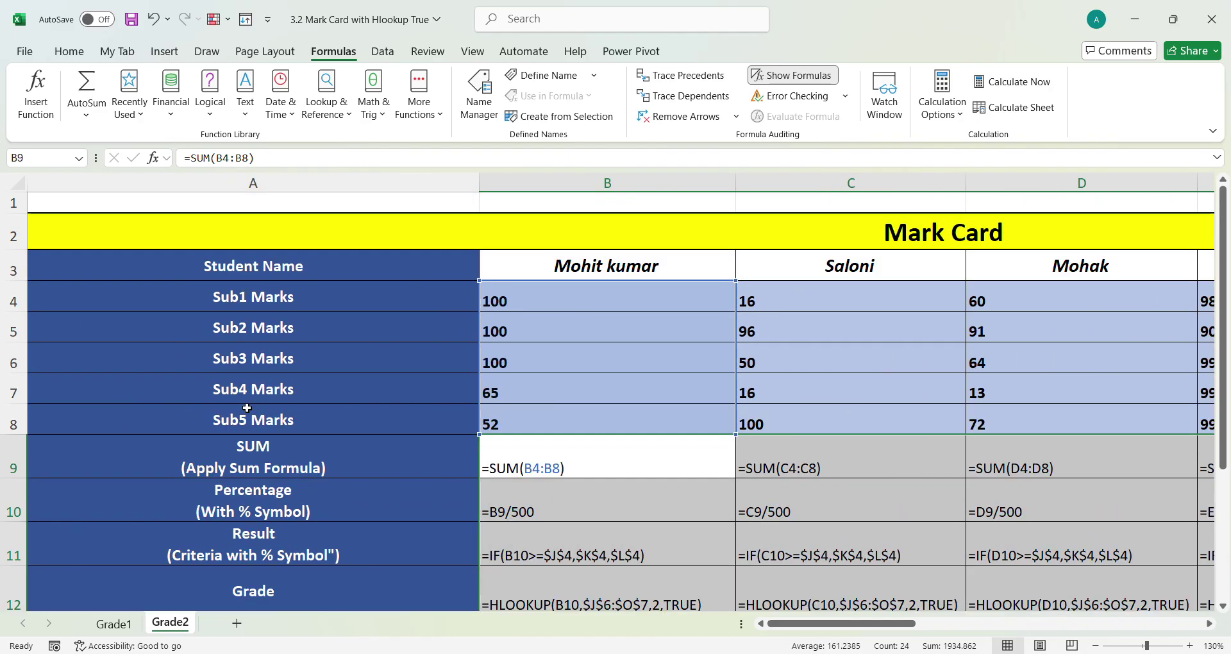